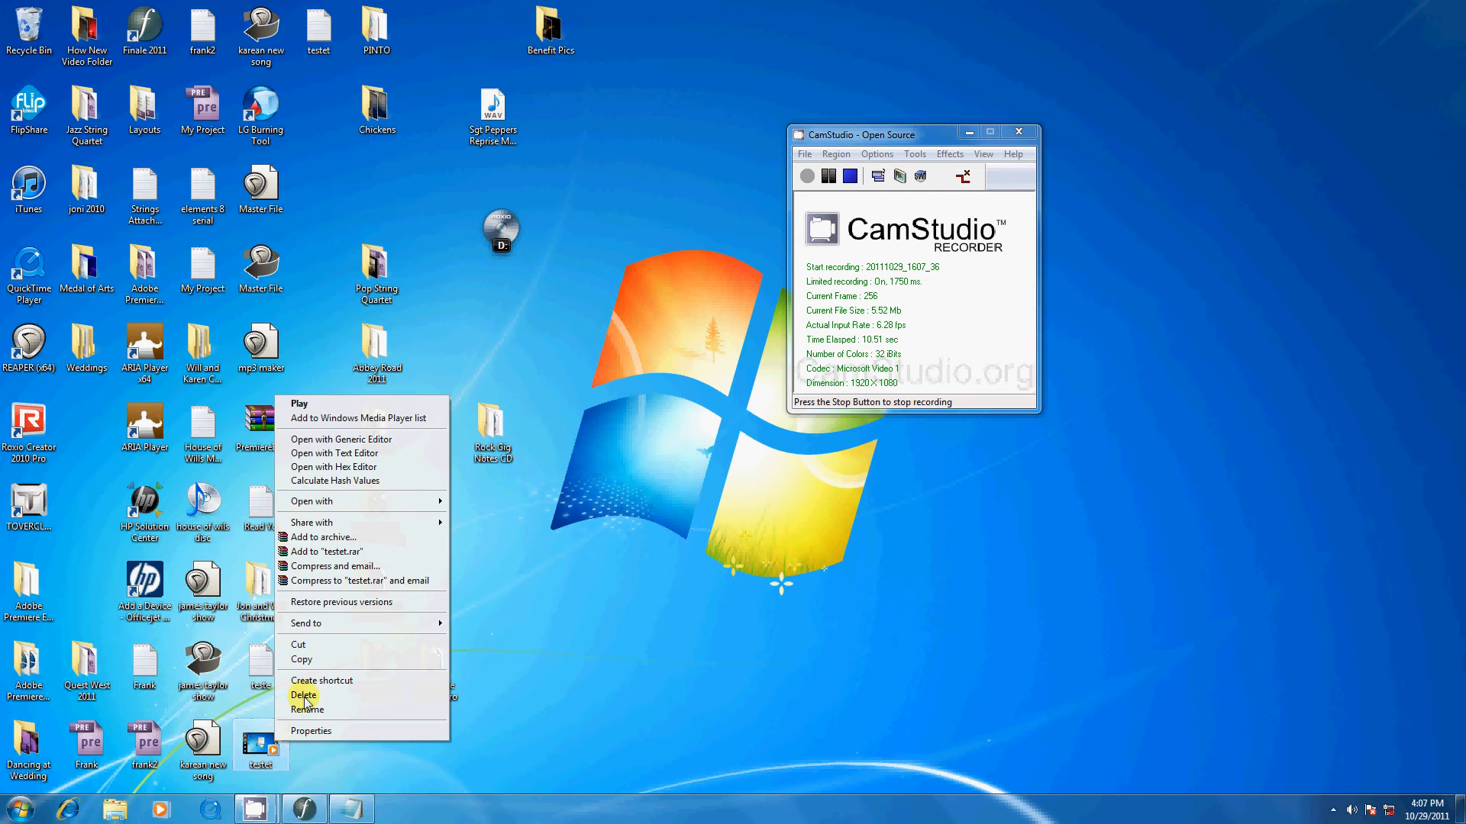
Step: Delete the testet video file from the desktop
click(306, 696)
click(793, 444)
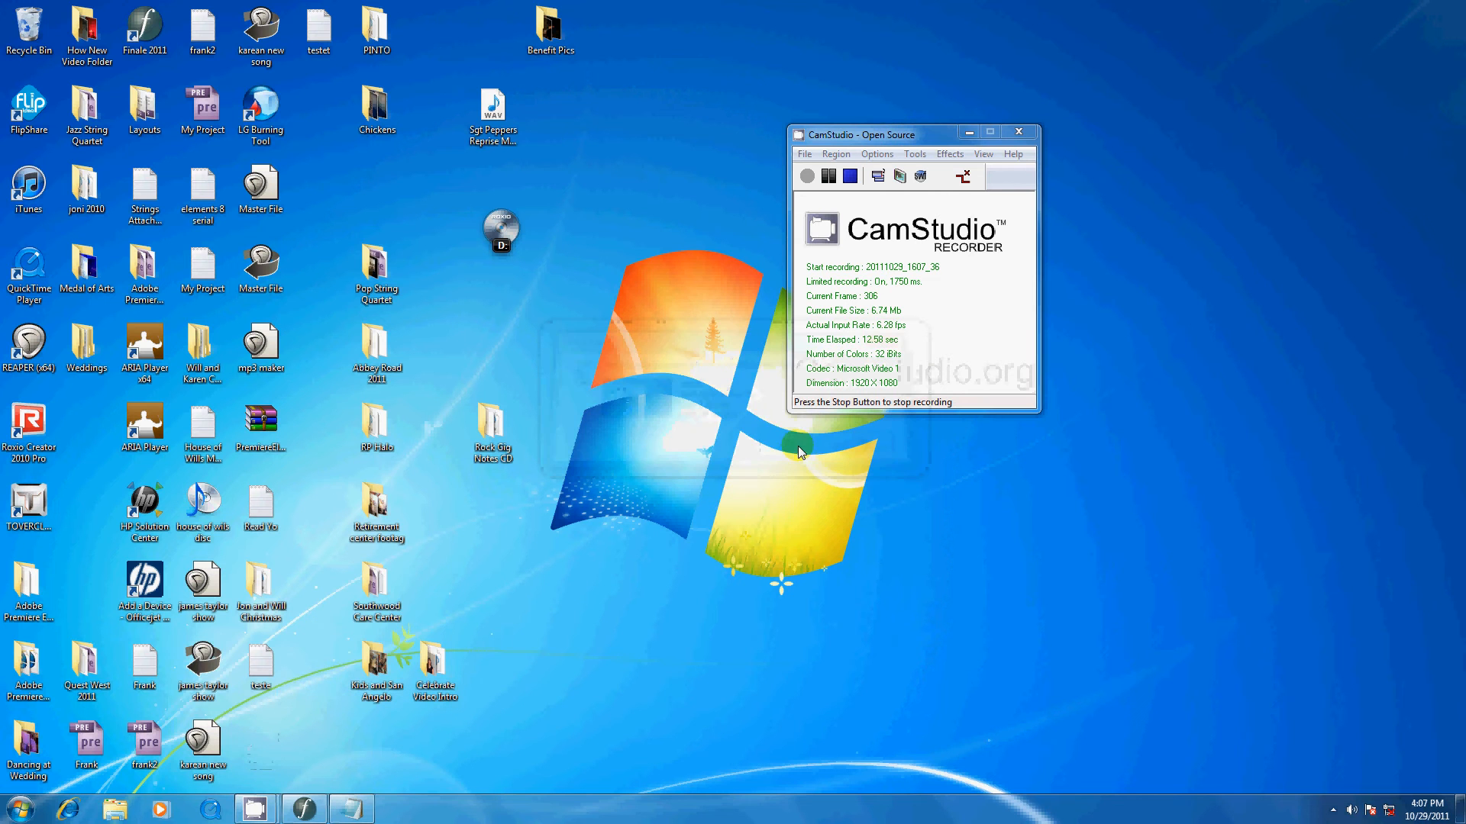
Step: Switch to Finale and open the score "Rhosymedre - Edwards" from the Rhosymedre folder inside app sheet music
click(320, 813)
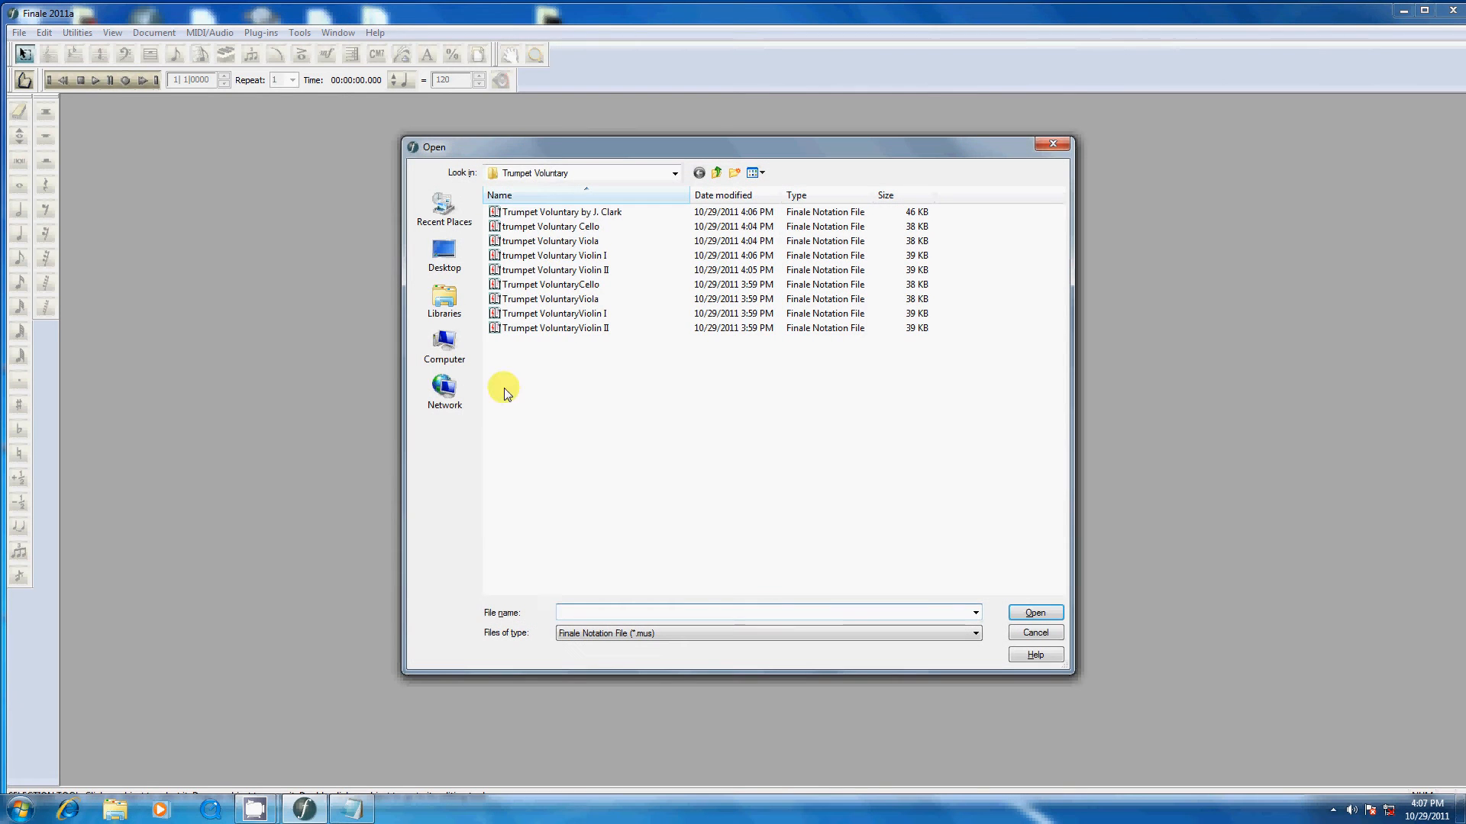
click(556, 173)
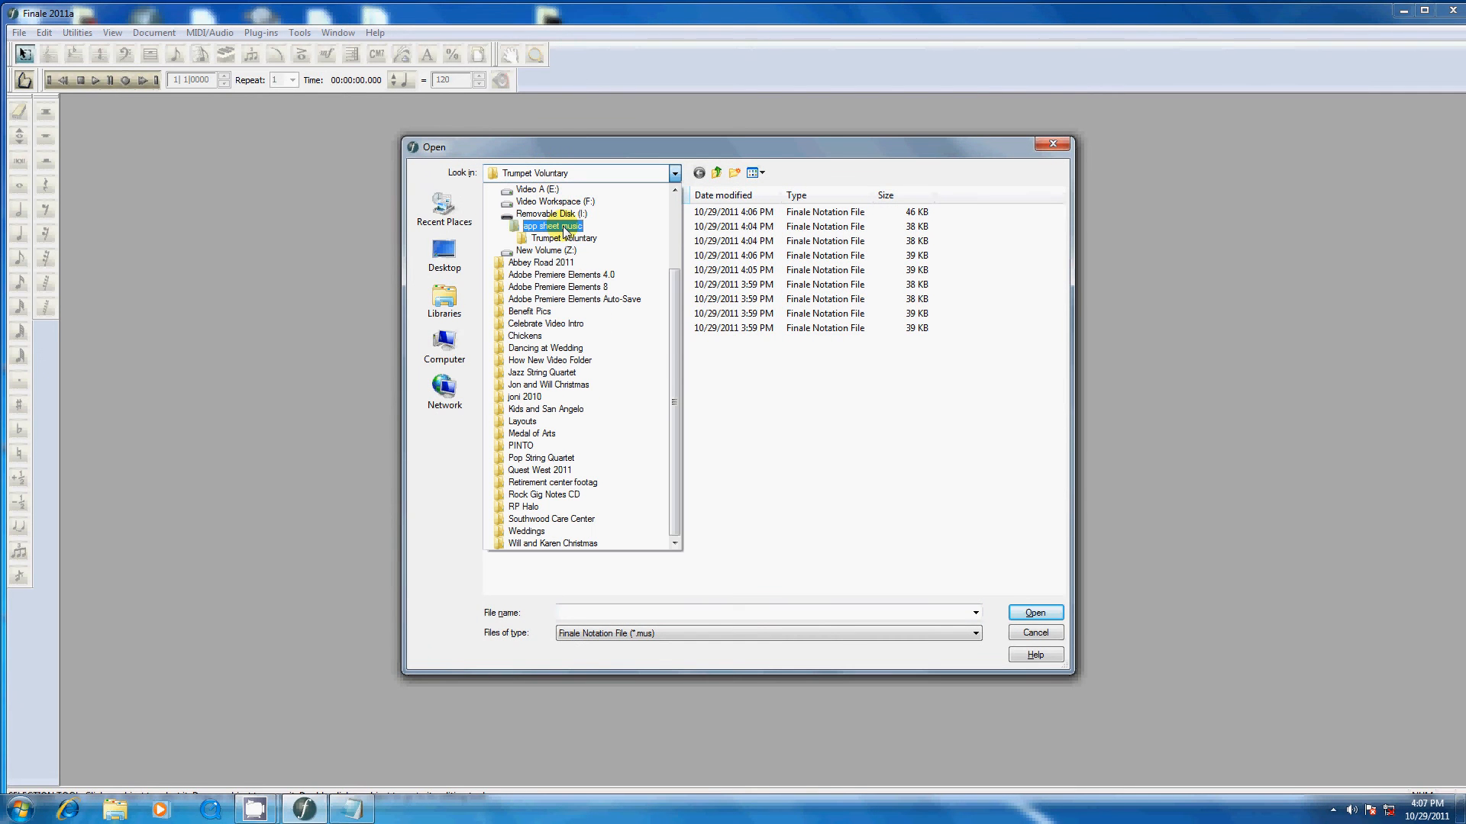
click(565, 227)
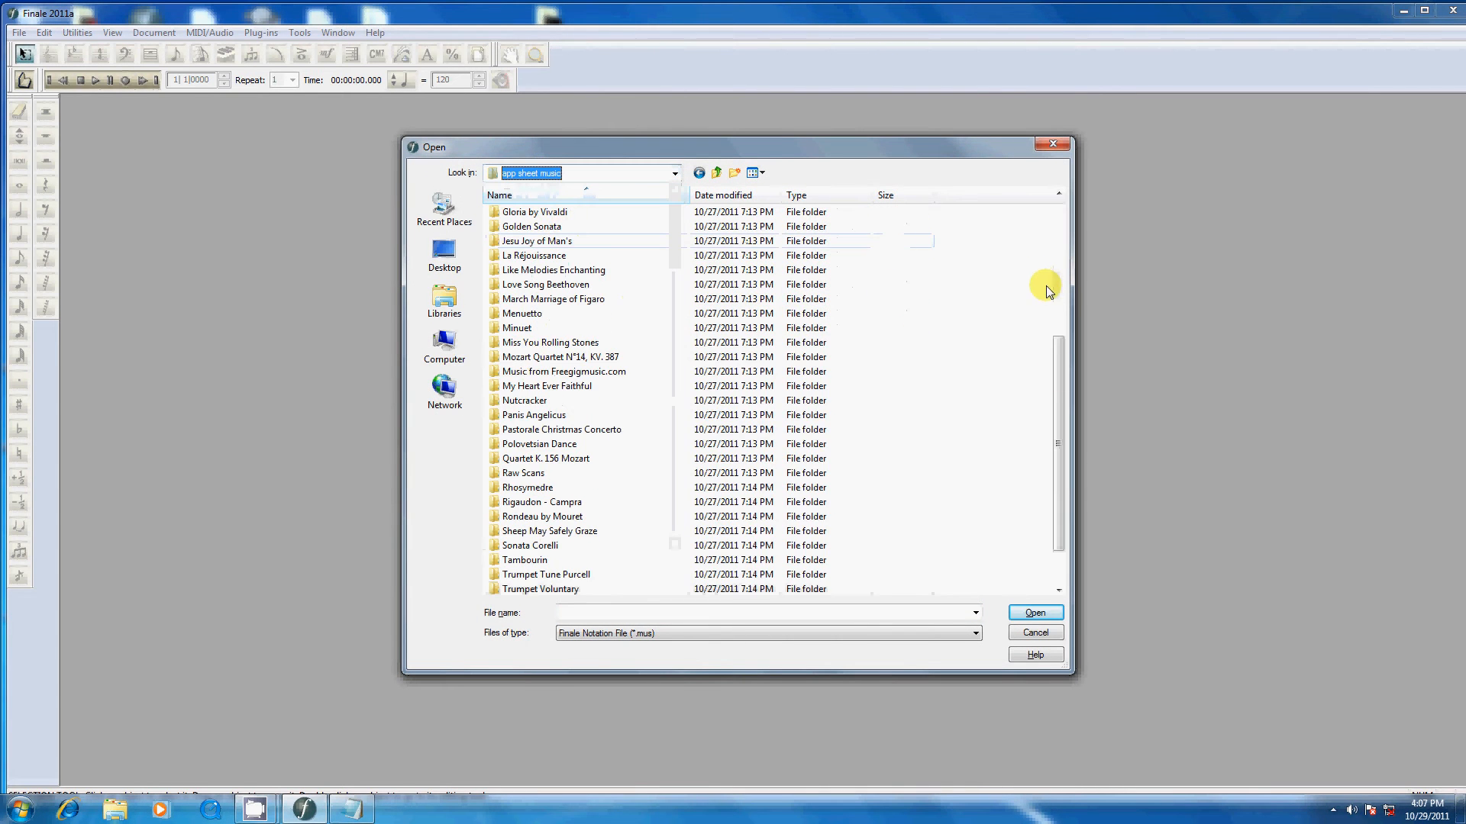
scroll(1059, 389, down, 3)
scroll(1059, 389, down, 1)
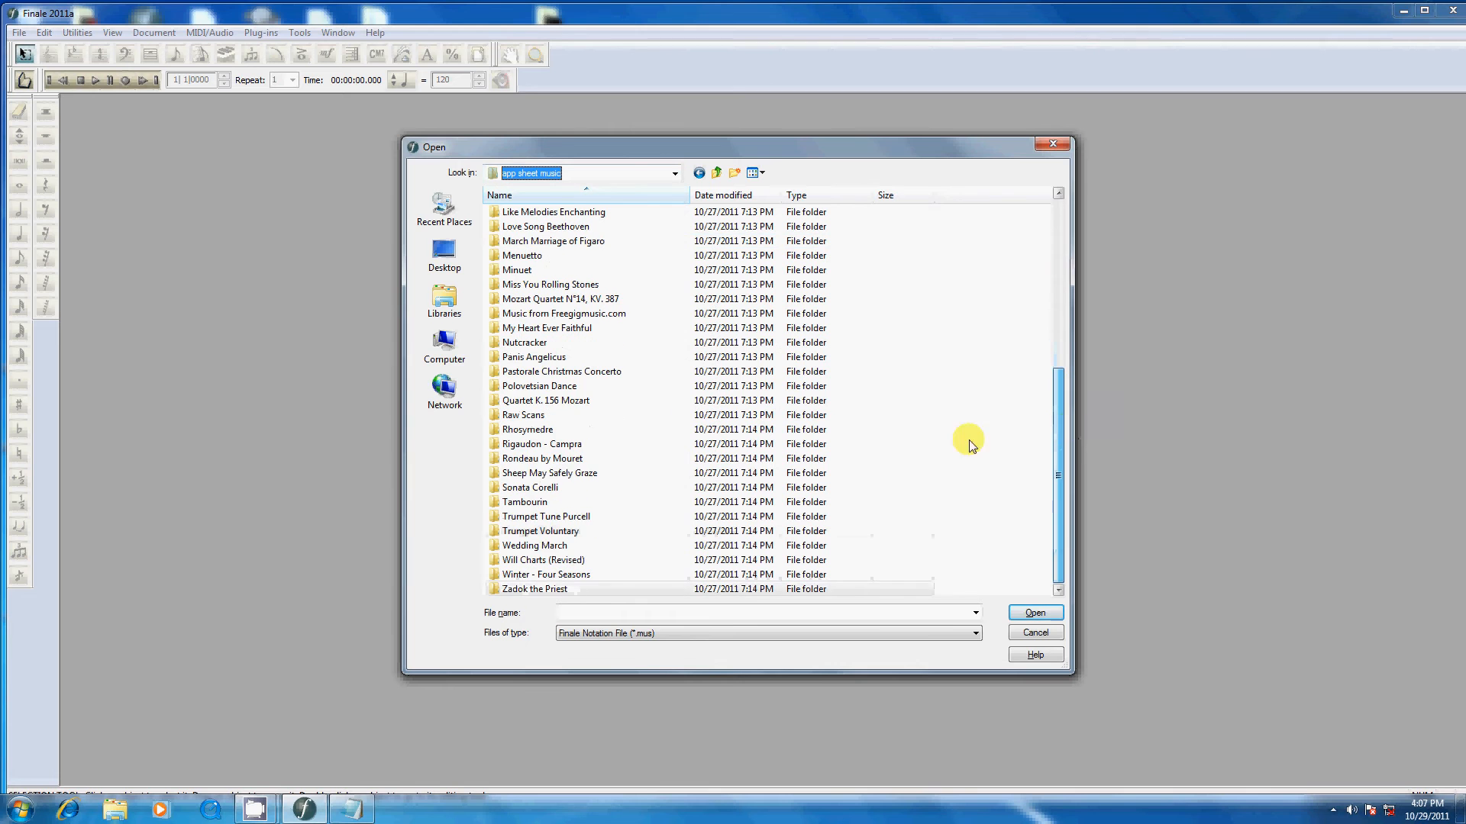
double_click(534, 430)
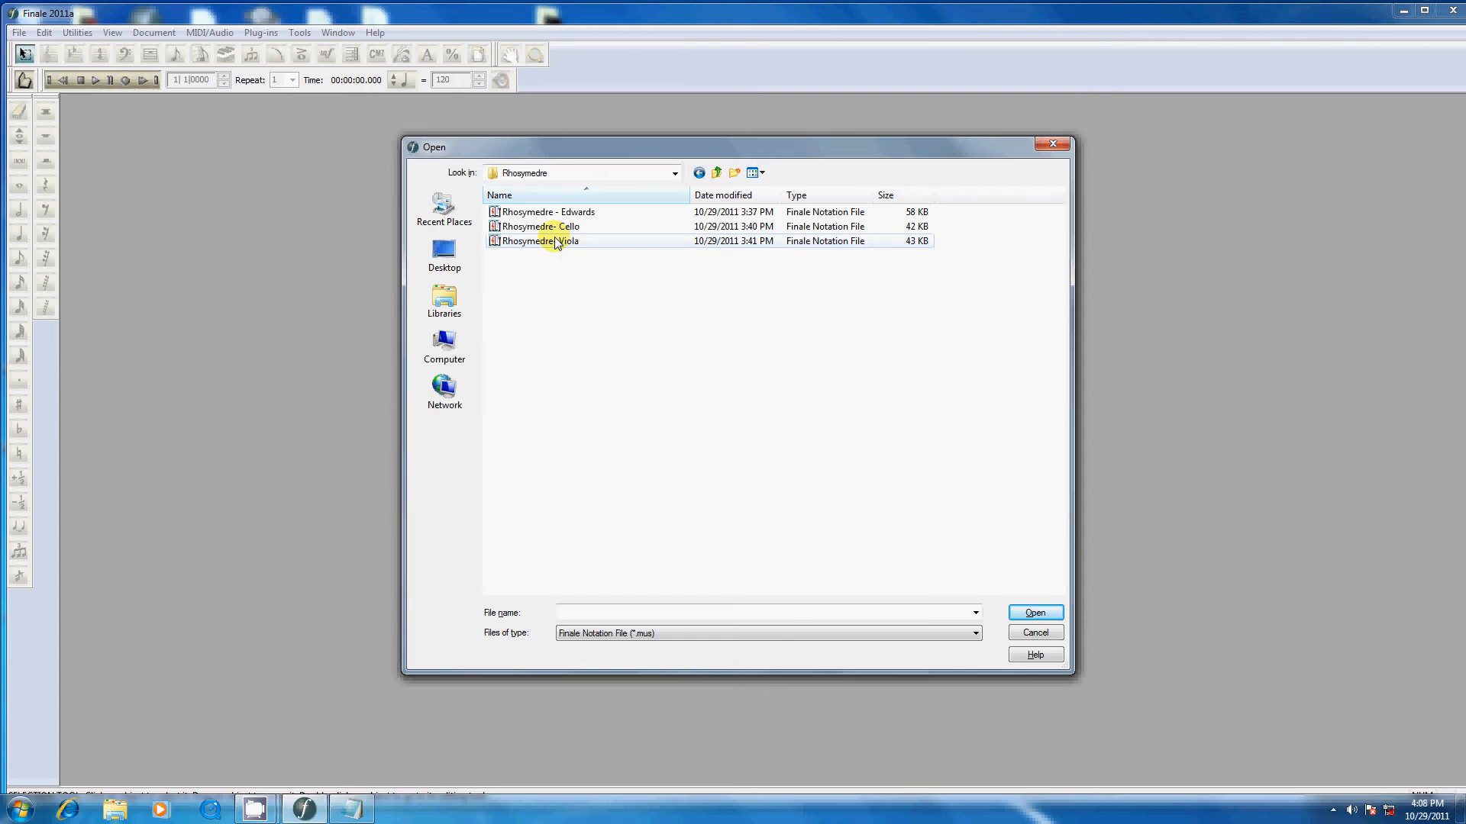
double_click(565, 215)
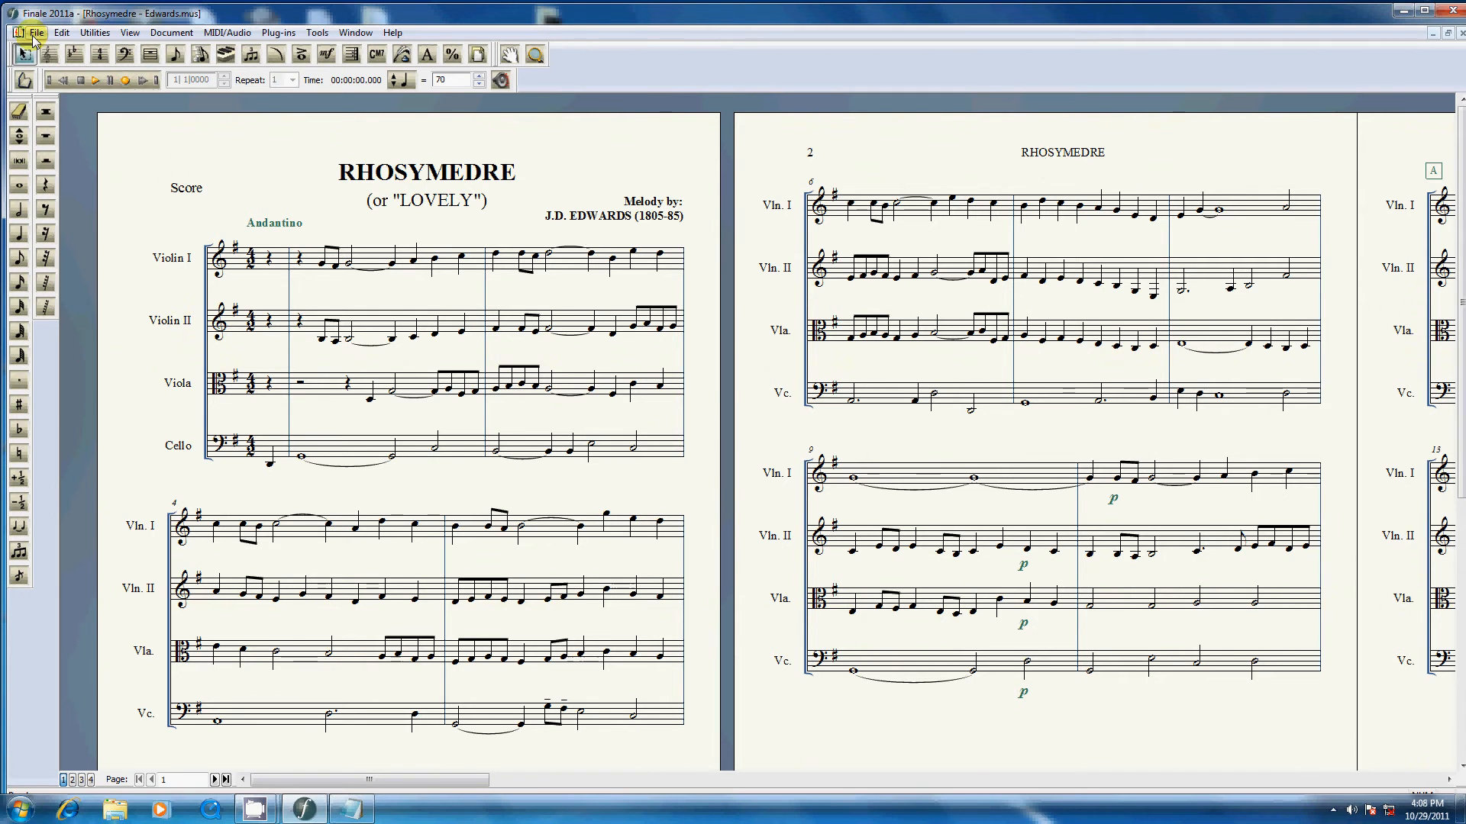
Step: Zoom the Rhosymedre score to 50% and look through its pages
key(ctrl+0)
text(50)
key(Return)
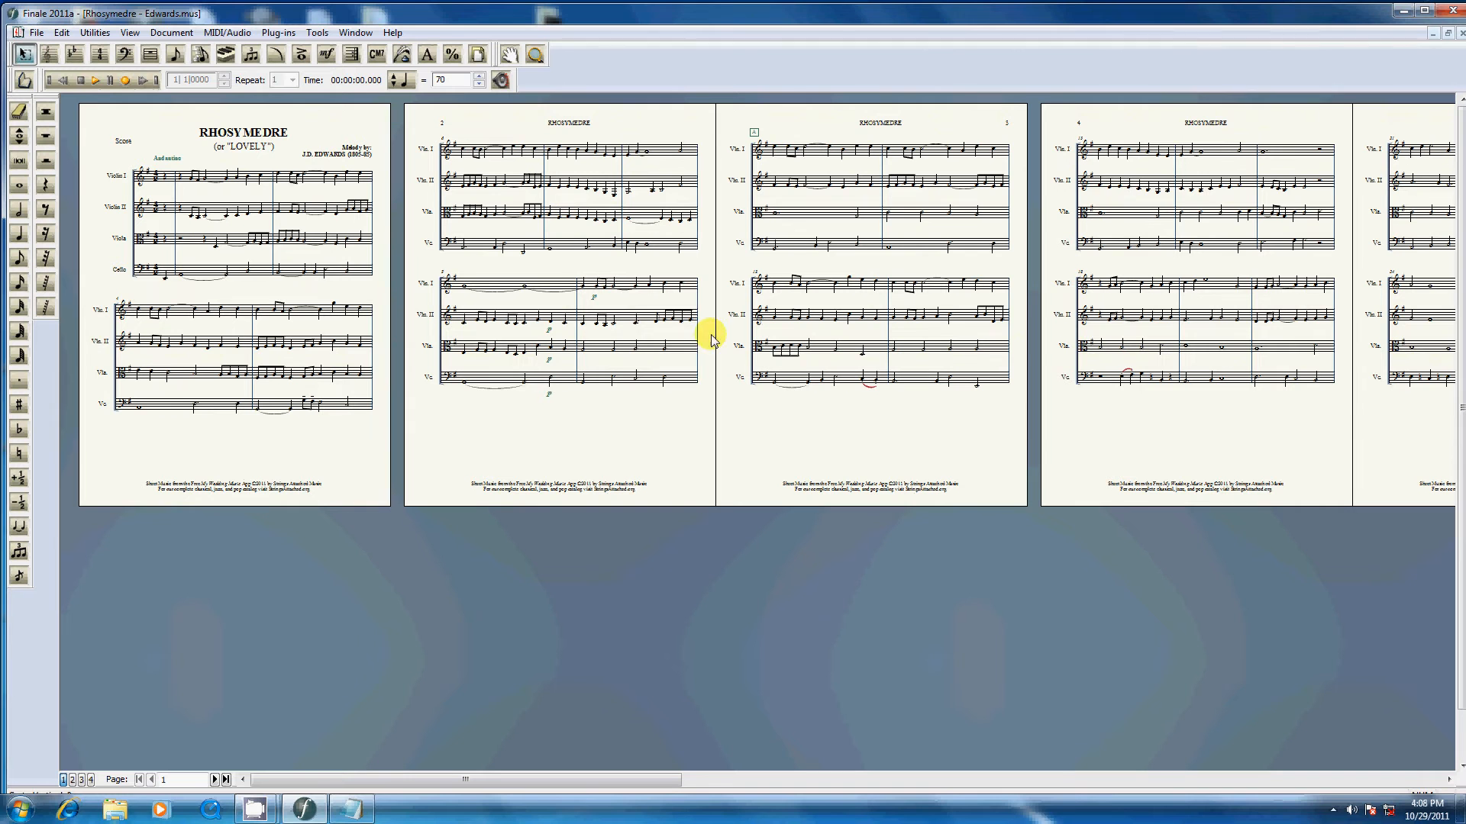
click(1448, 781)
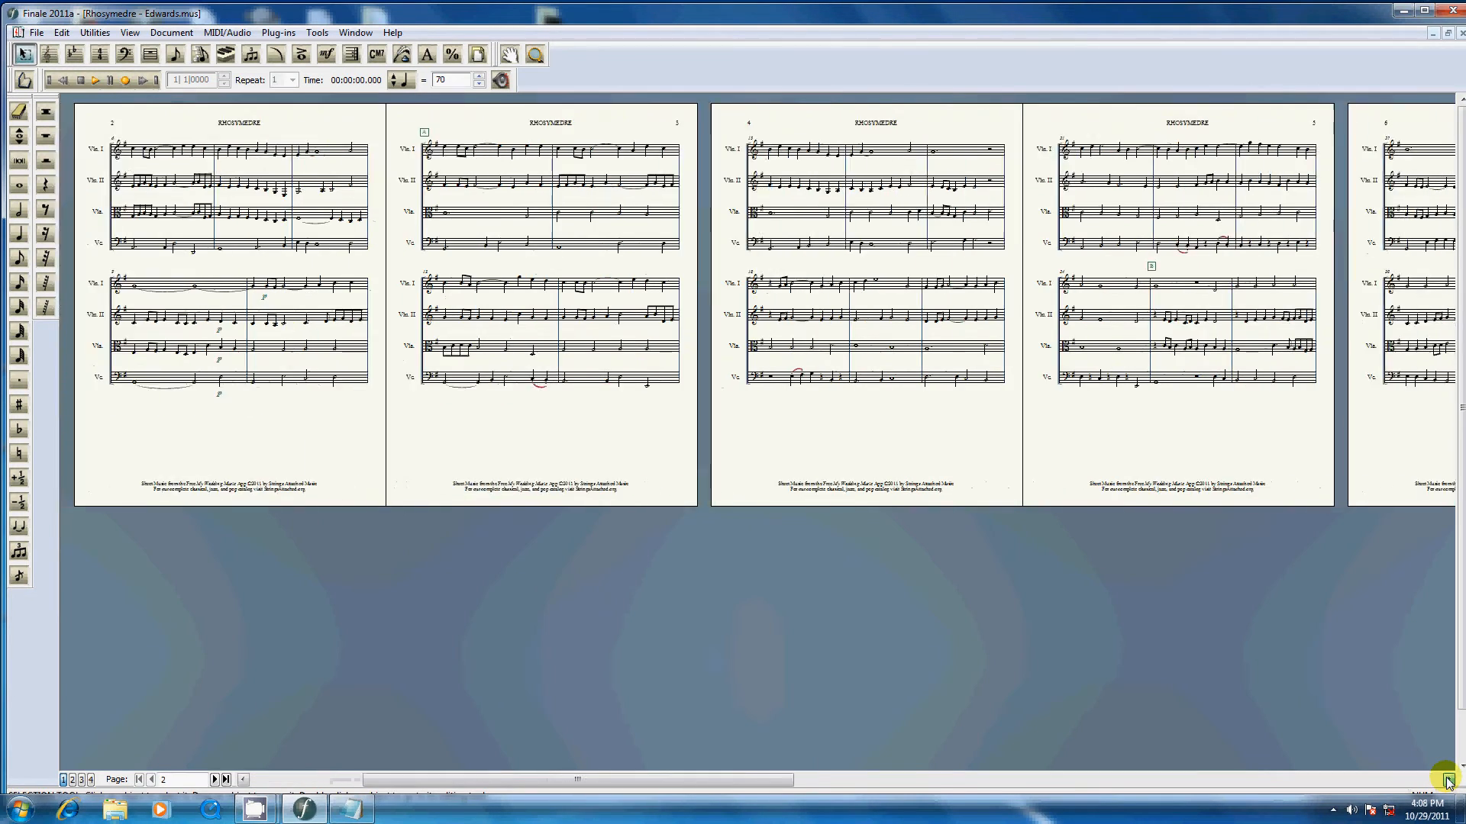
click(276, 780)
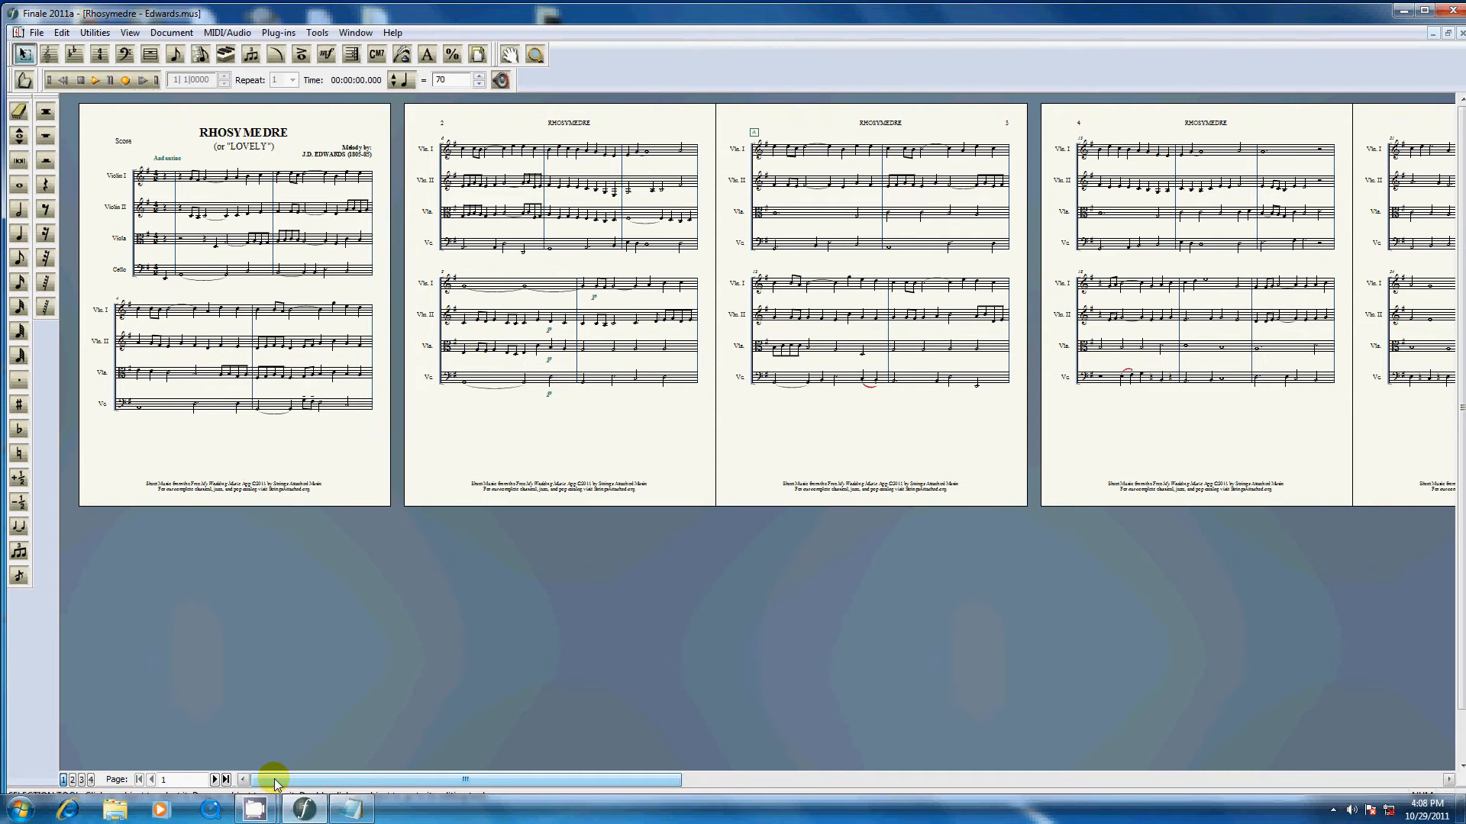
Step: Look at the sheet music footer text in the Notepad notes and at the files in Finale's Rhosymedre folder
click(1404, 11)
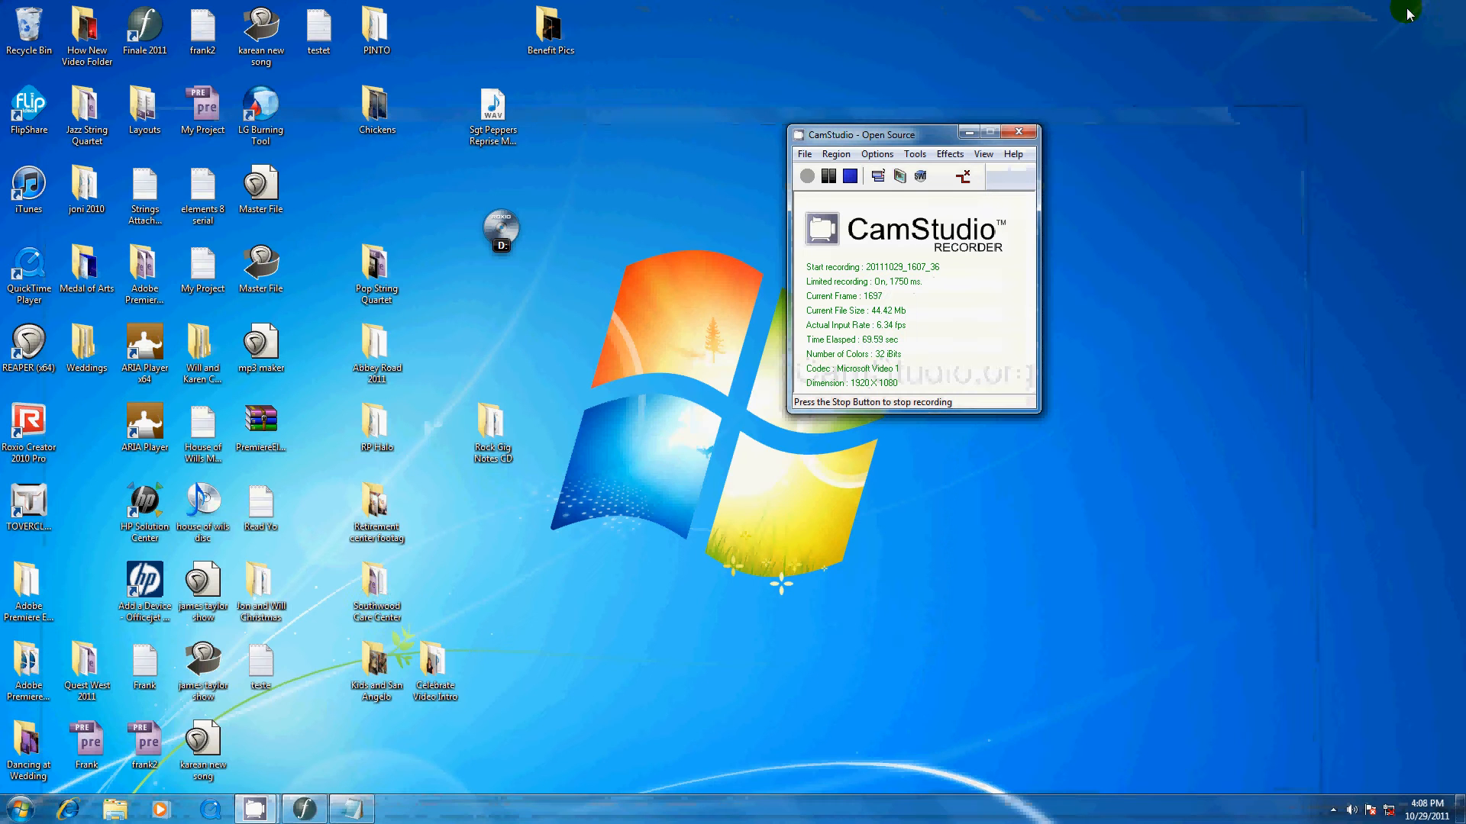
click(361, 815)
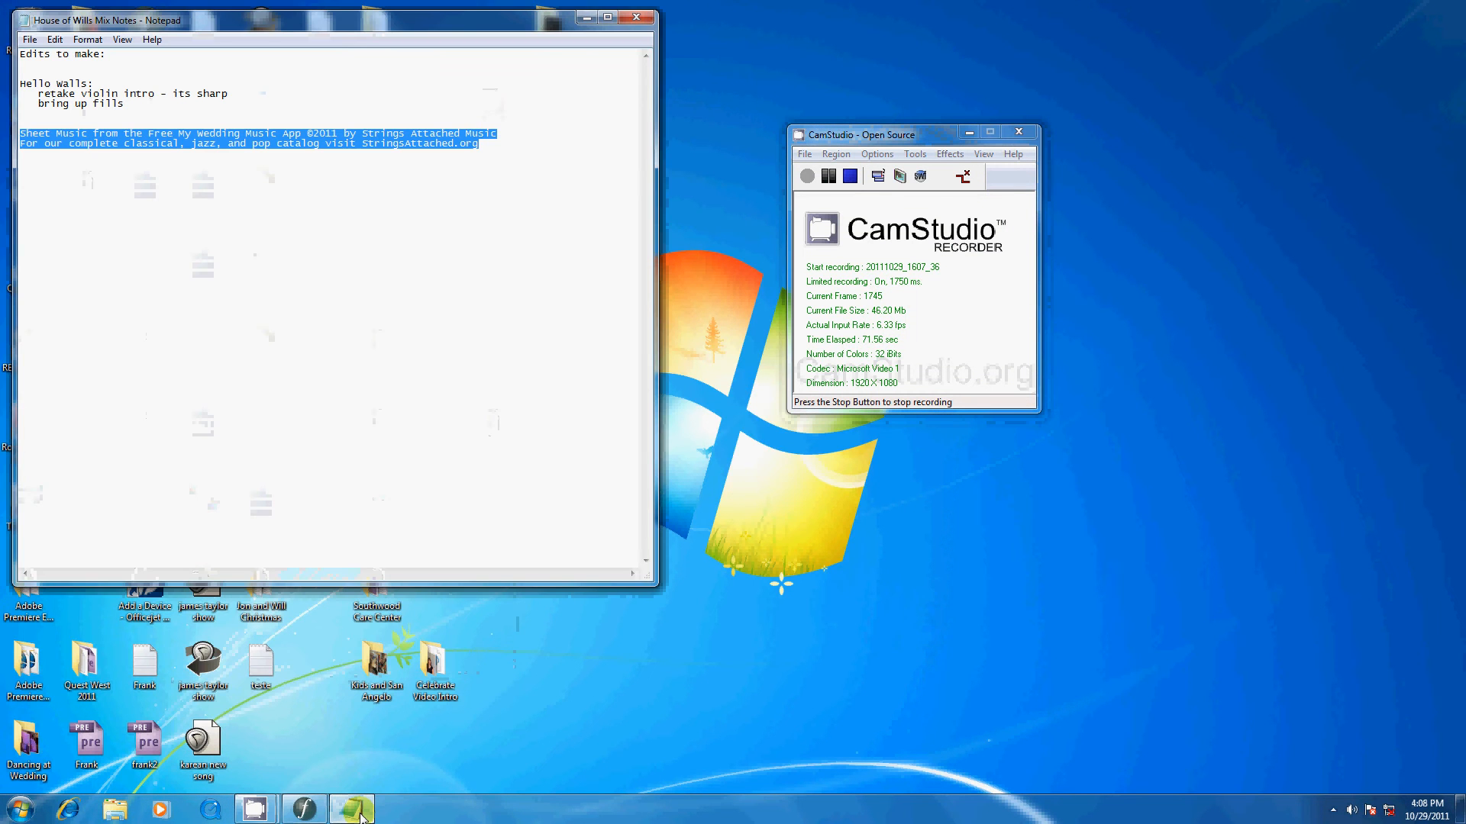
click(306, 810)
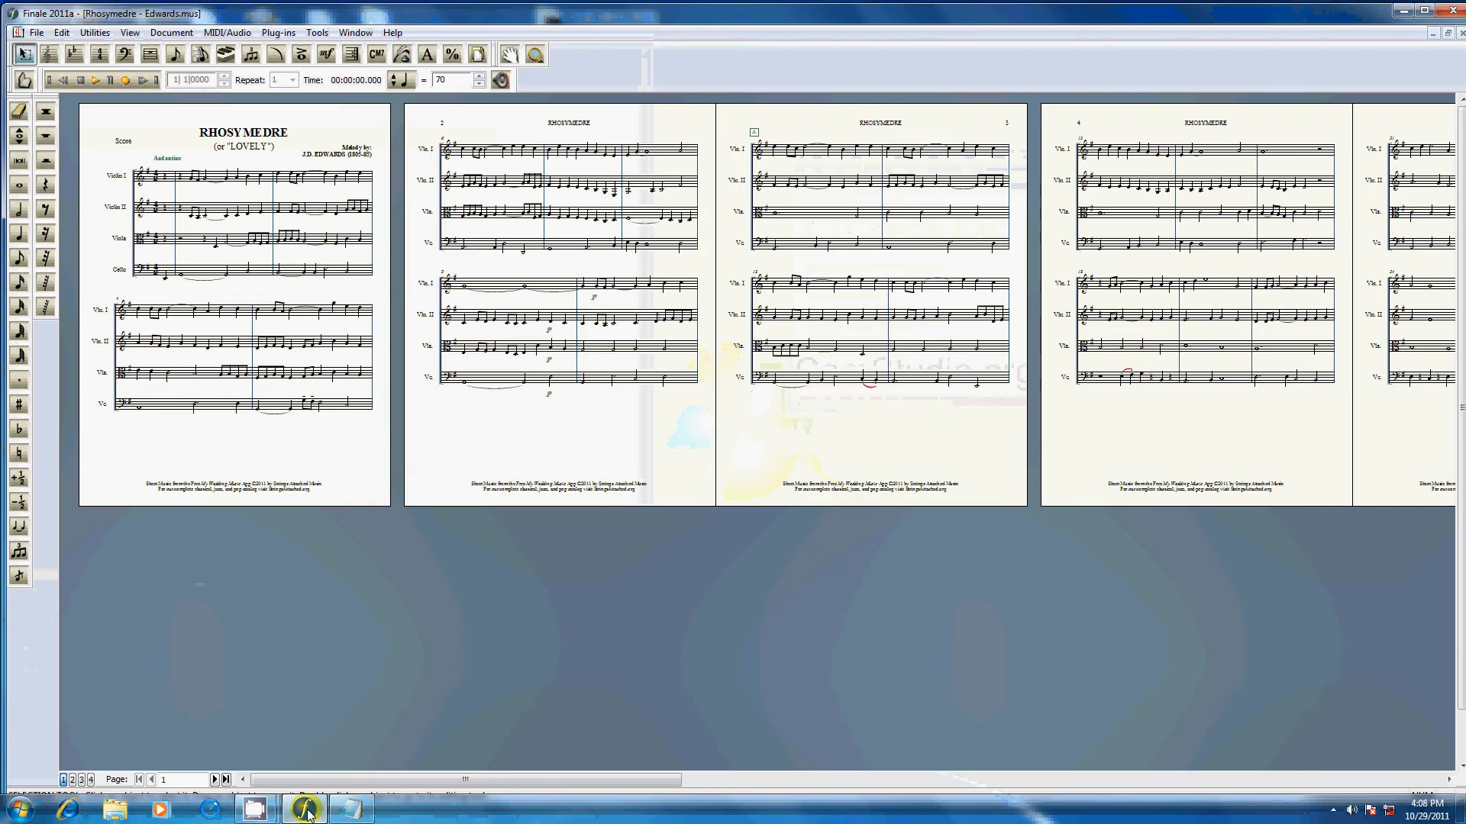
key(ctrl+o)
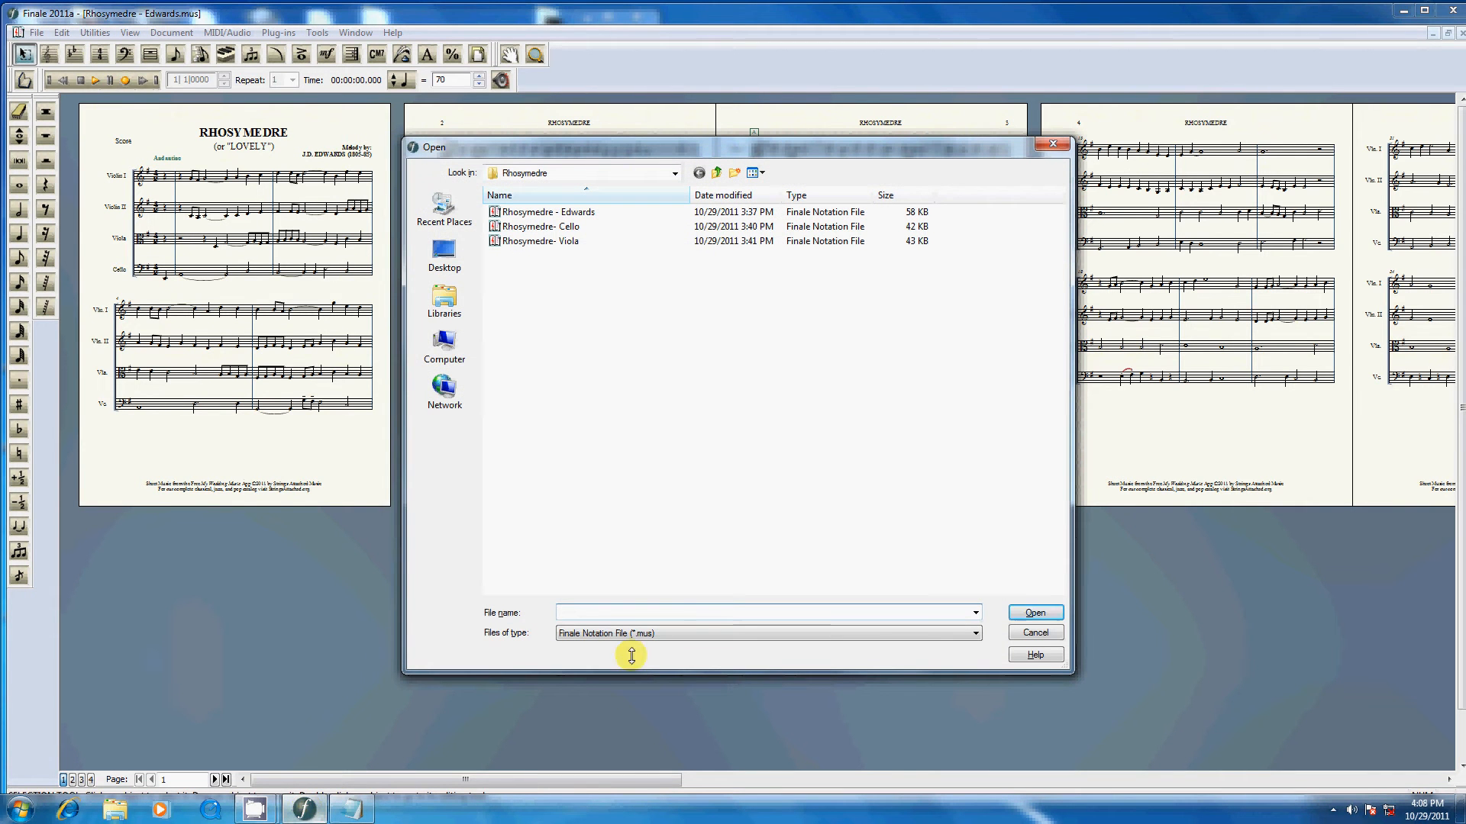
click(1032, 634)
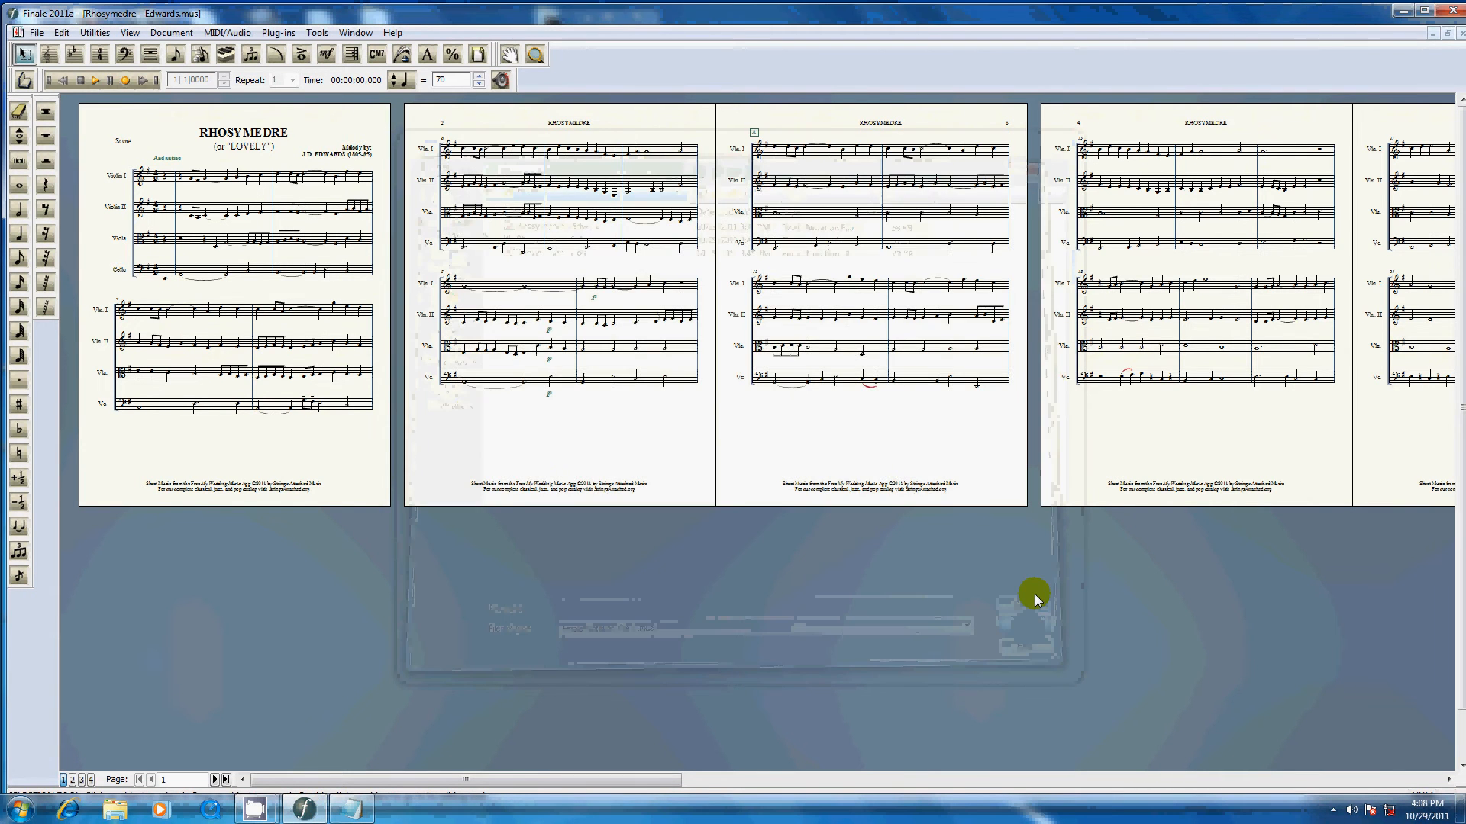
Step: Start extracting parts from the Rhosymedre score, with only Violin I and Violin II selected
click(36, 32)
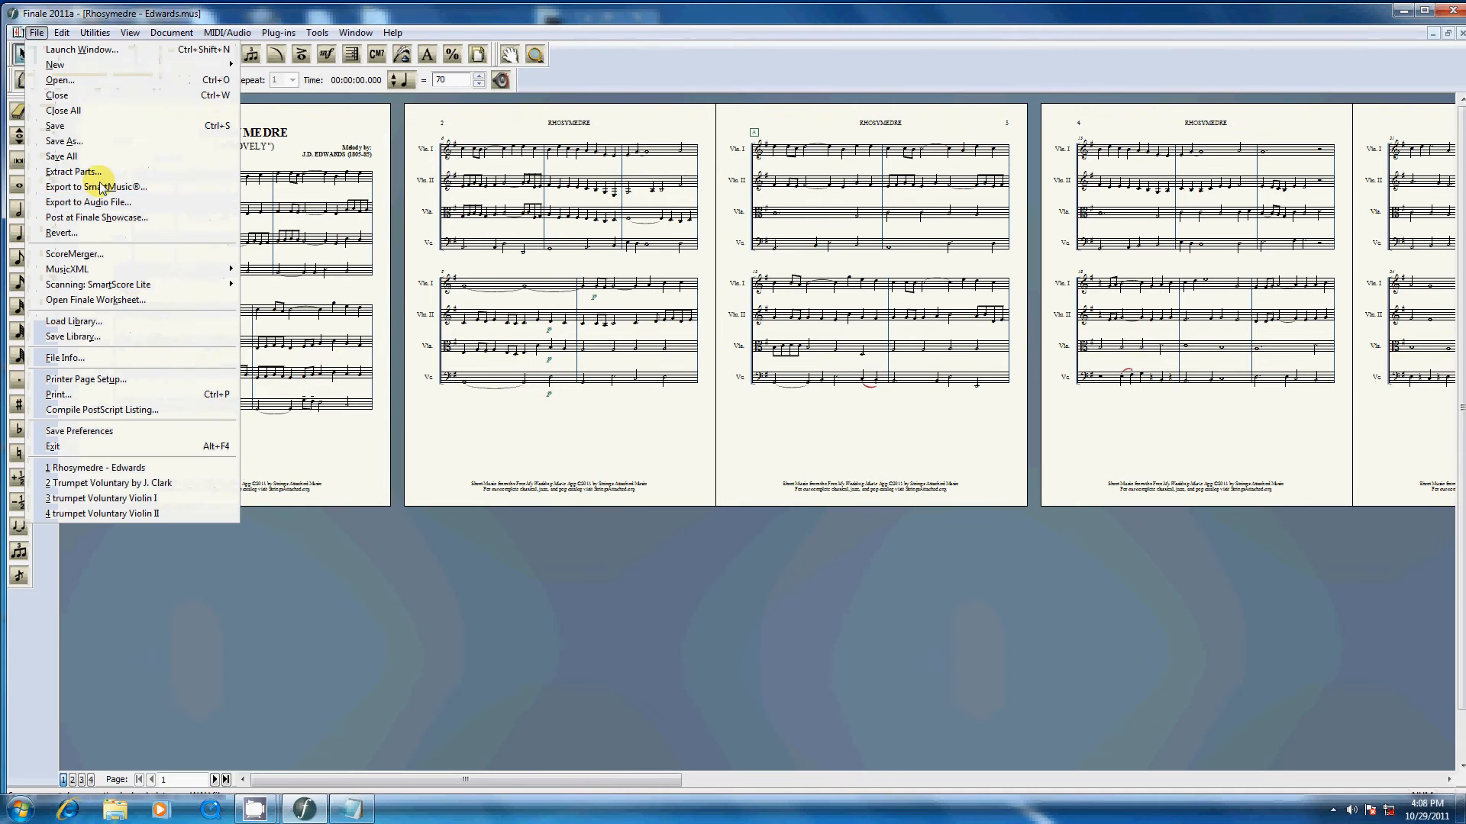
click(94, 171)
click(624, 298)
click(624, 311)
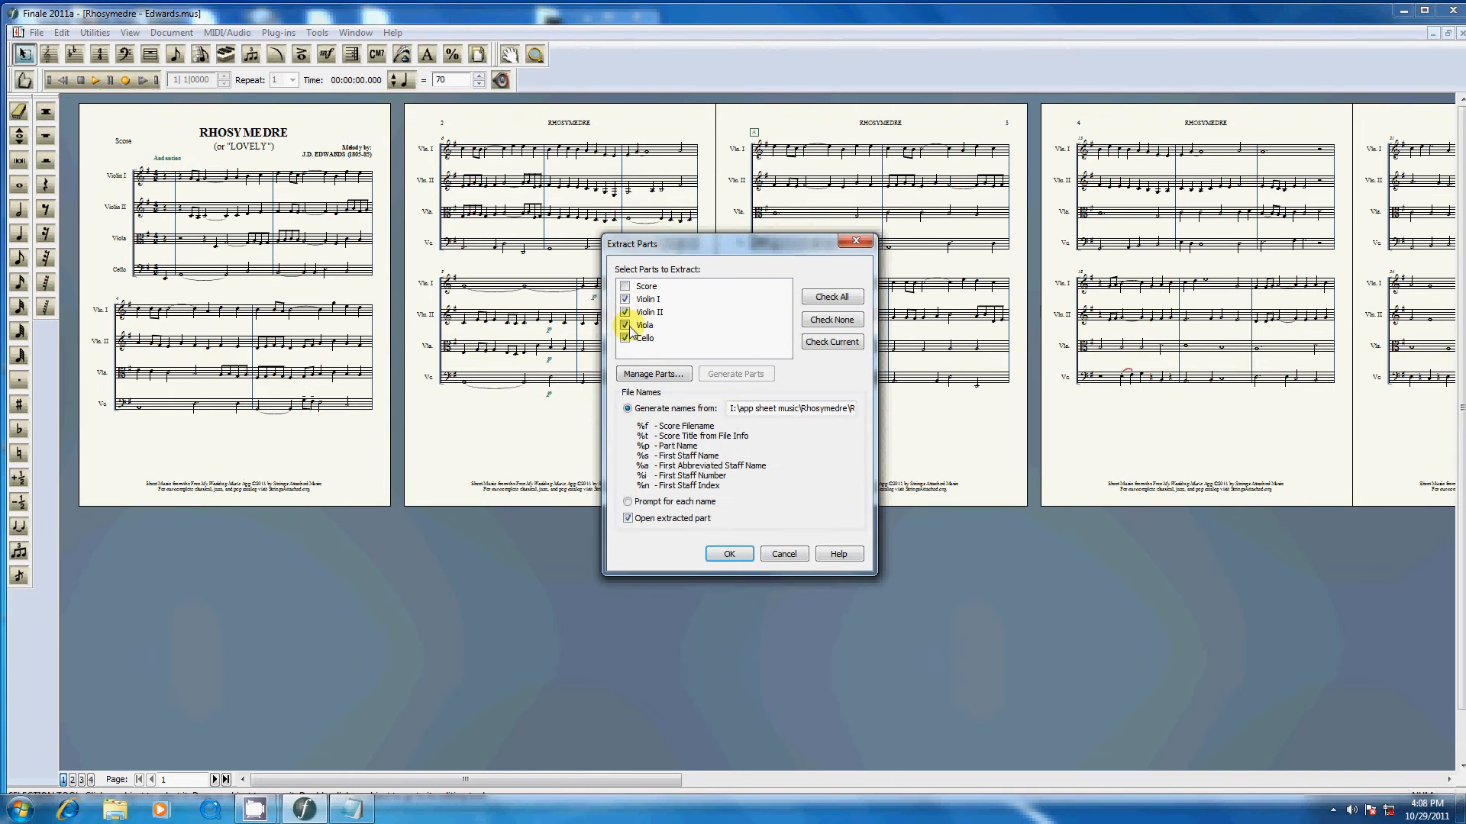
Step: Shorten the generated part file name pattern to "Rhosymedre- %p.mus" and extract the parts
drag(822, 410, 602, 410)
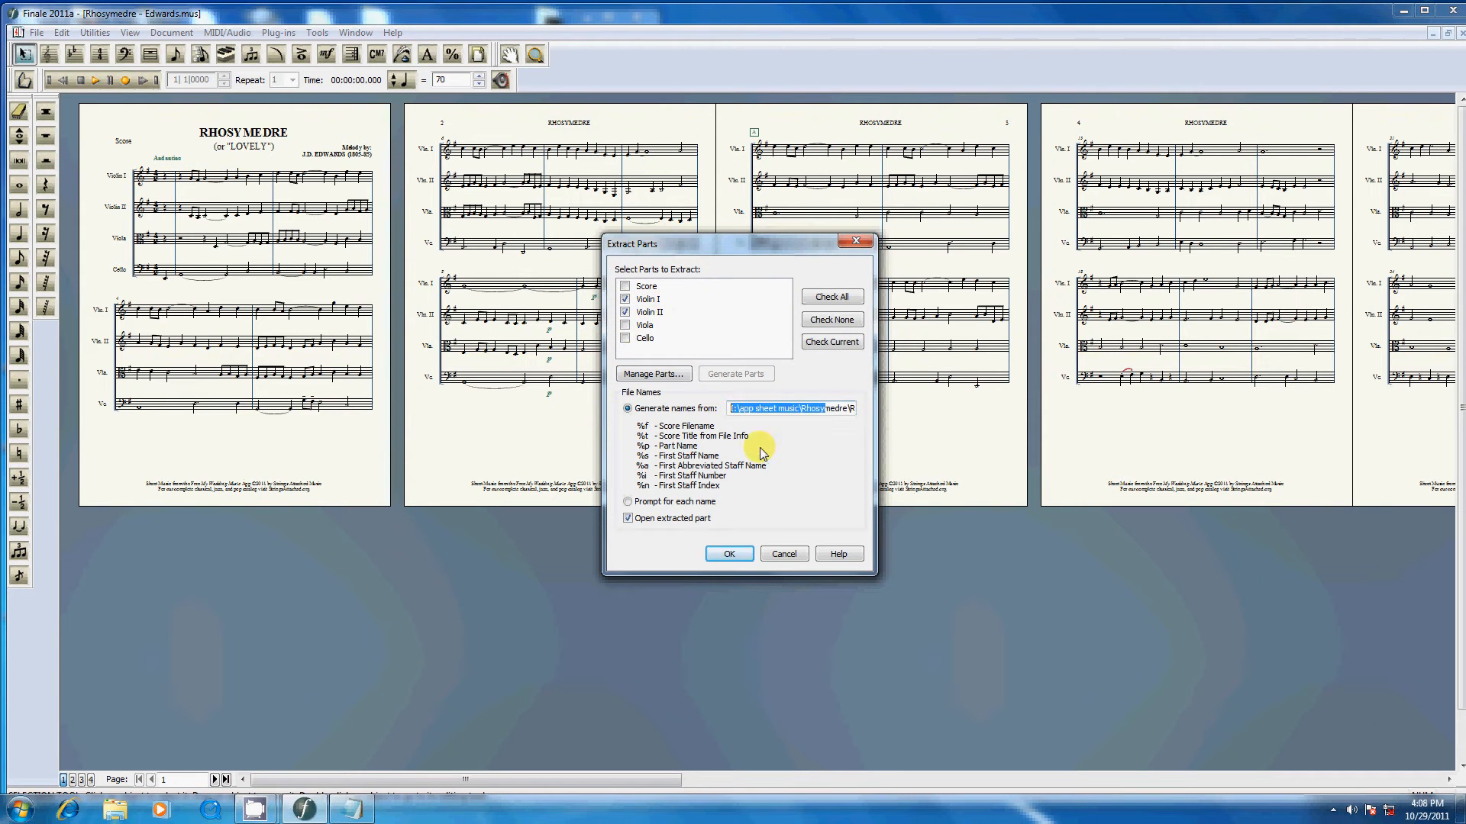
key(BackSpace)
drag(767, 410, 687, 410)
key(BackSpace)
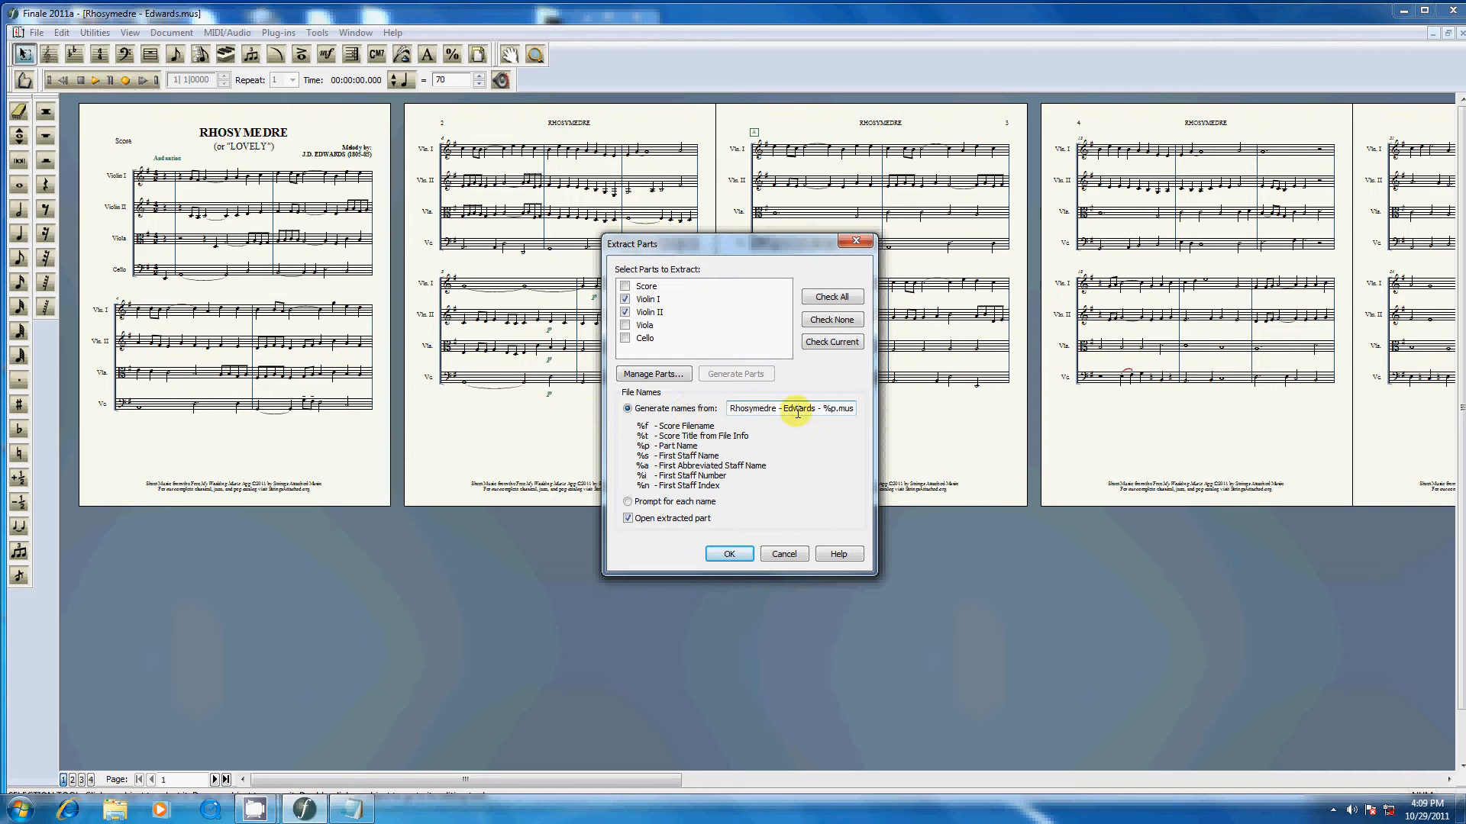
double_click(799, 410)
key(BackSpace)
key(BackSpace)
key(BackSpace)
key(BackSpace)
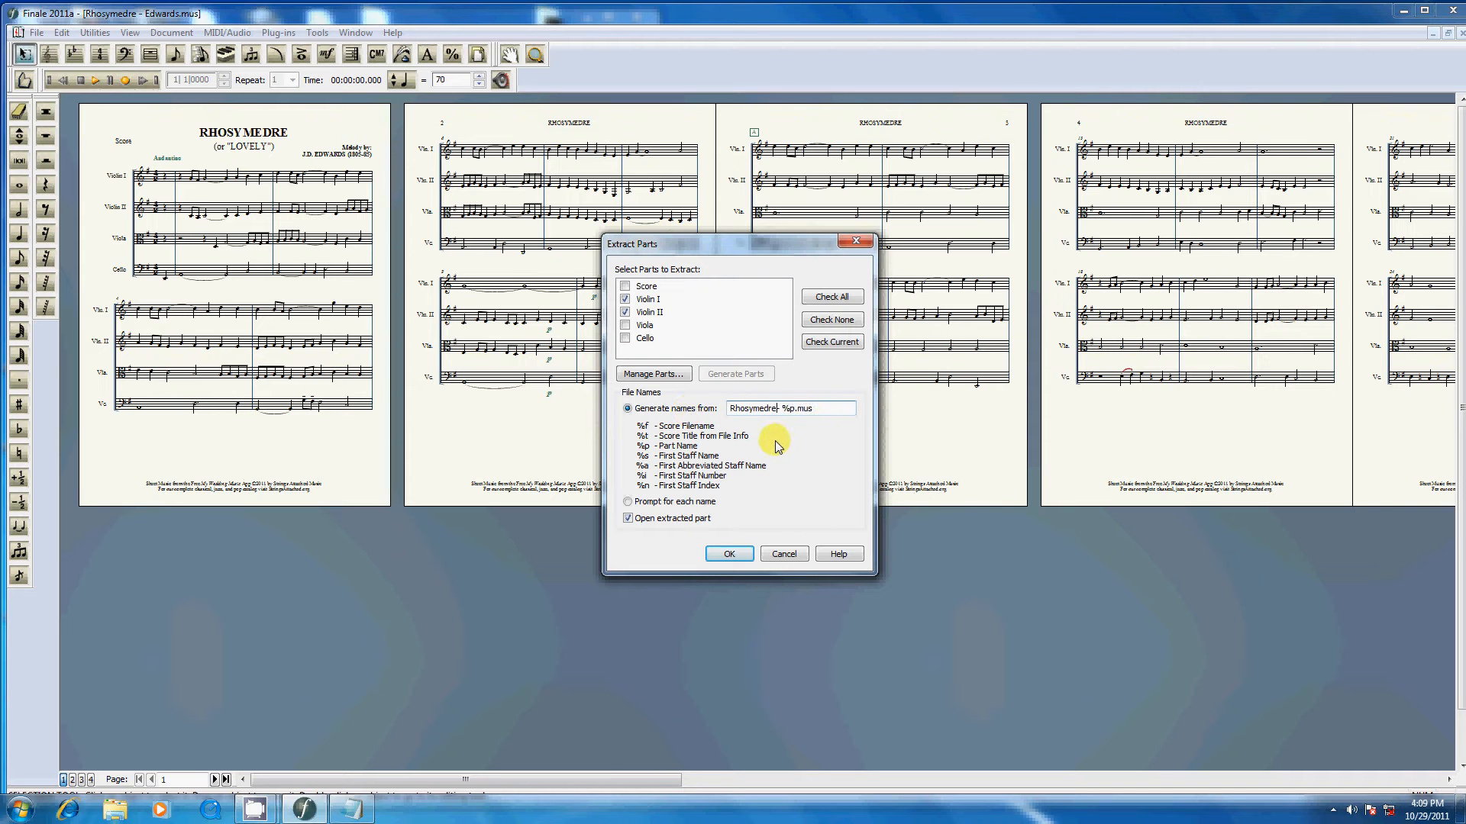
click(728, 554)
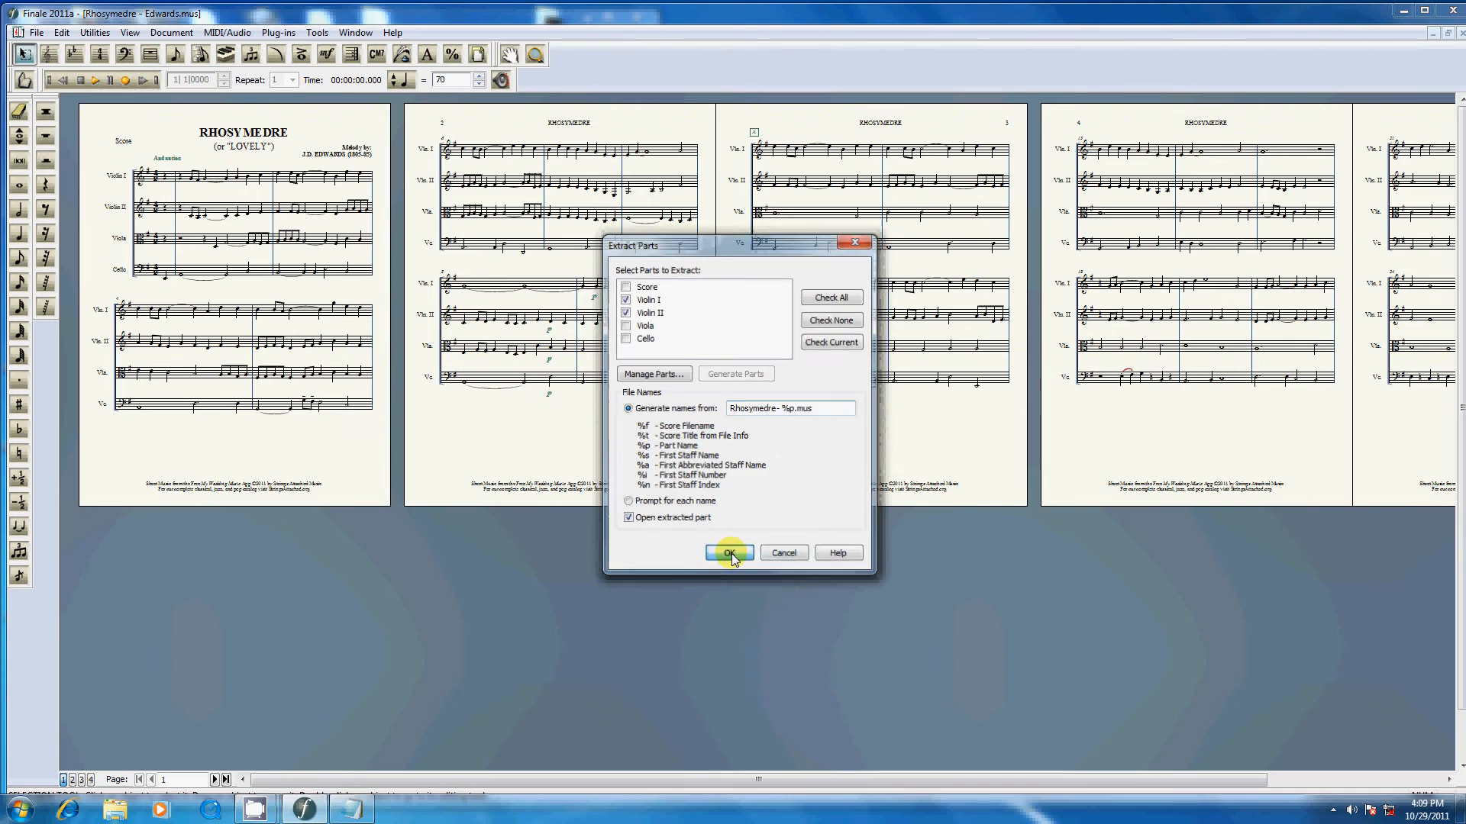
Step: Zoom the extracted Violin II part to 60% and resize its pages to 98% through the end of the piece
key(ctrl+0)
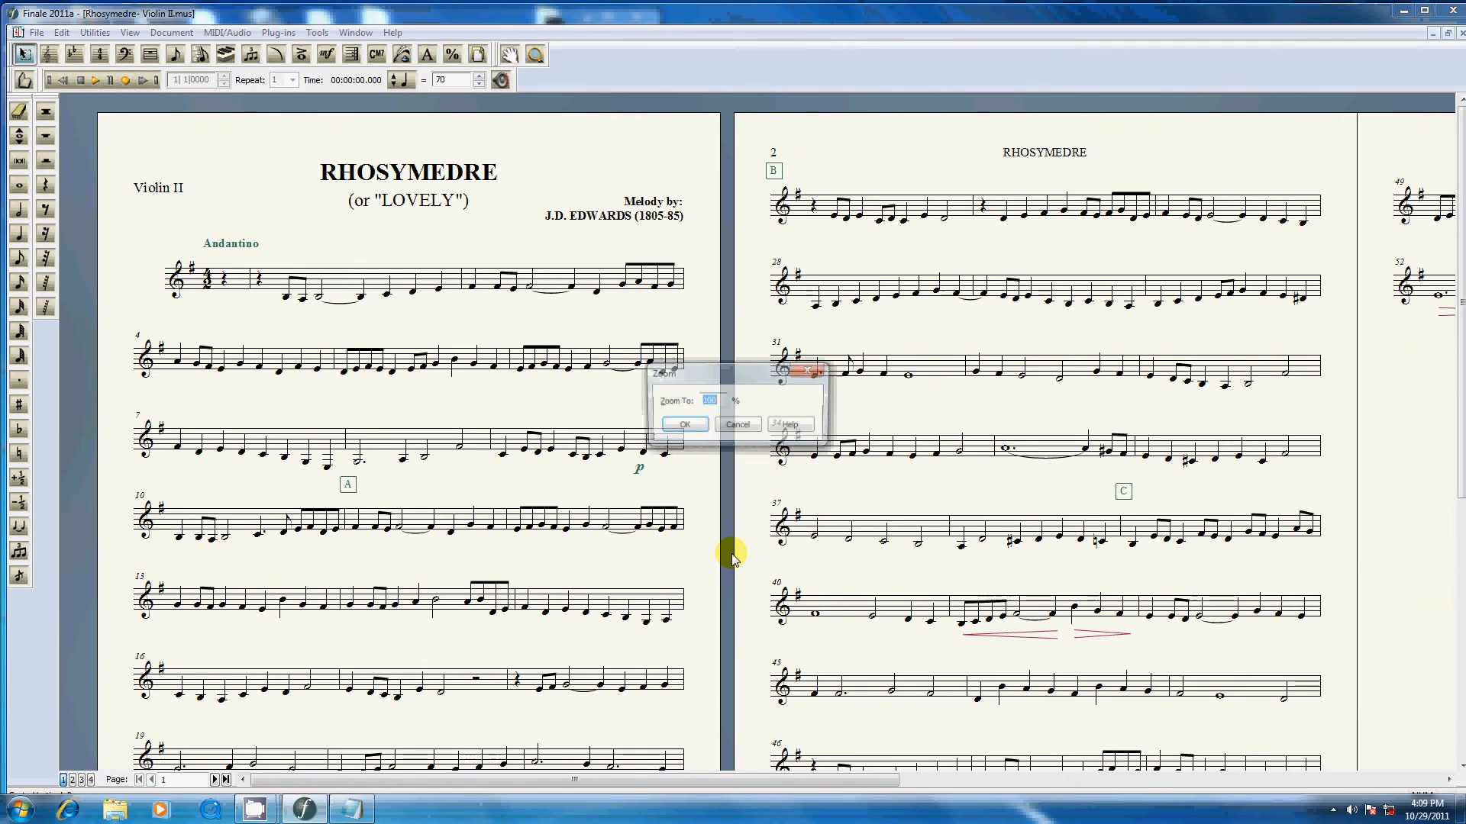
text(60)
key(Return)
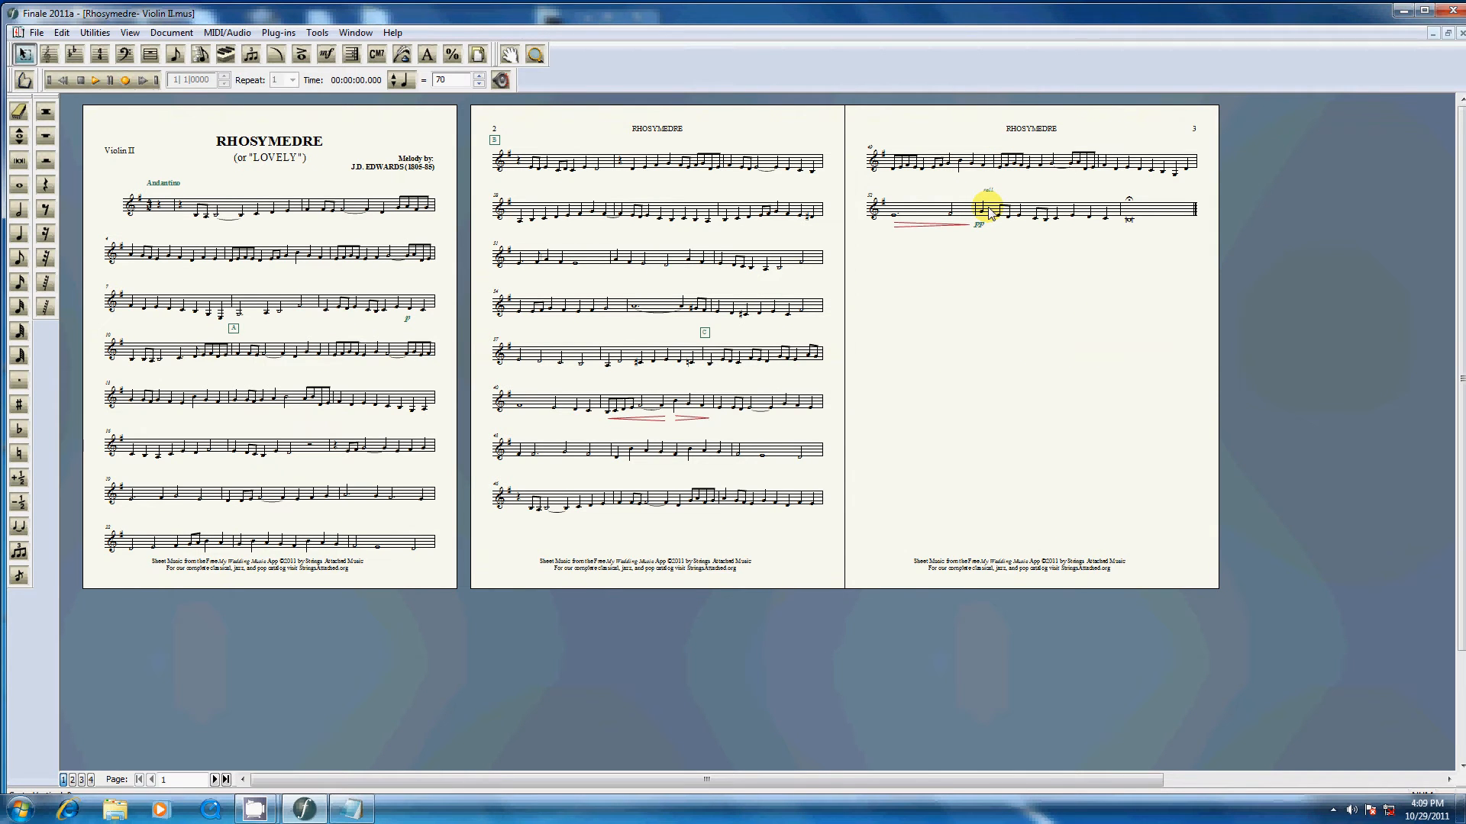
click(455, 55)
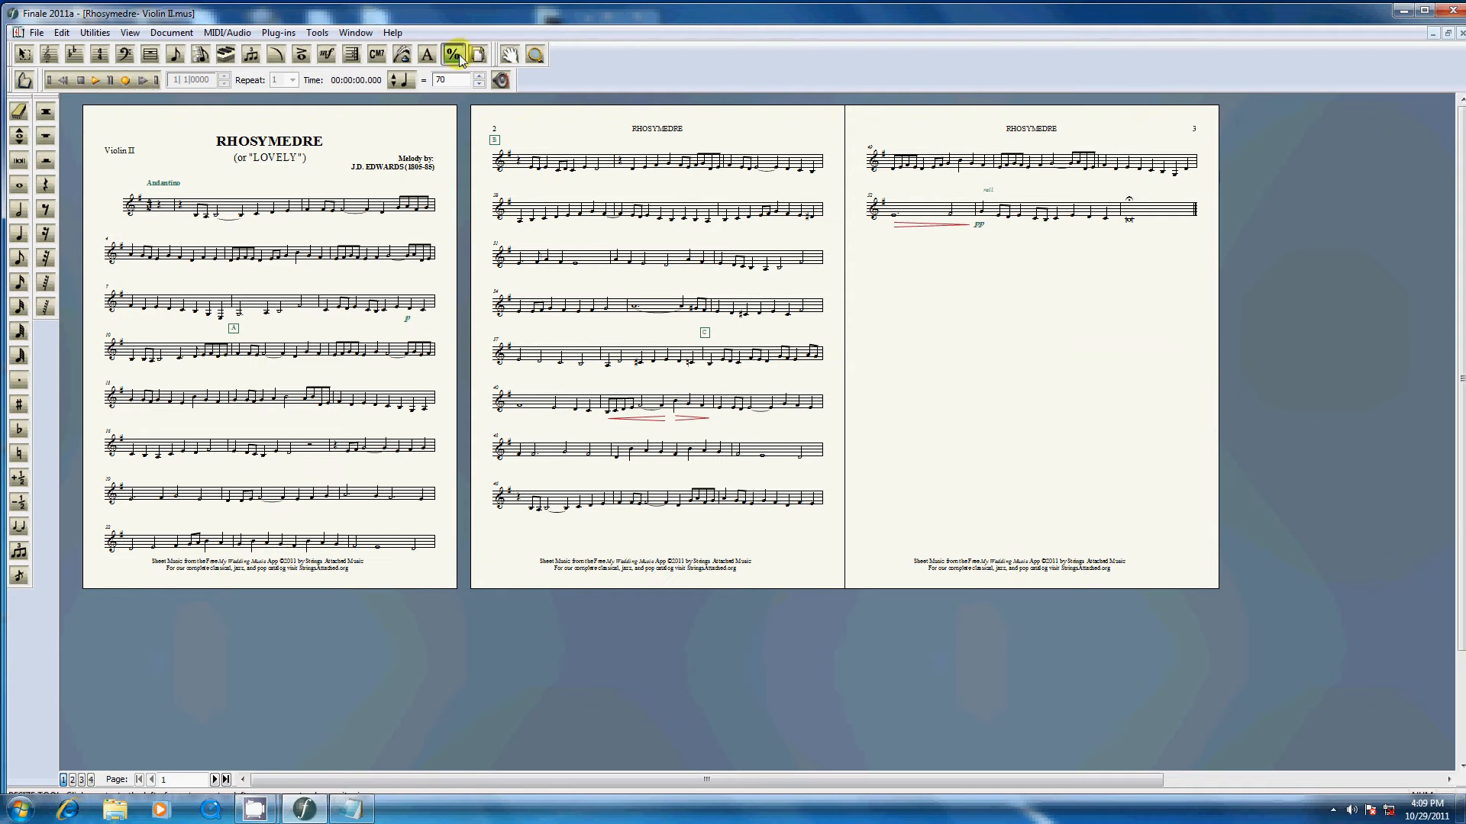
click(122, 126)
text(90)
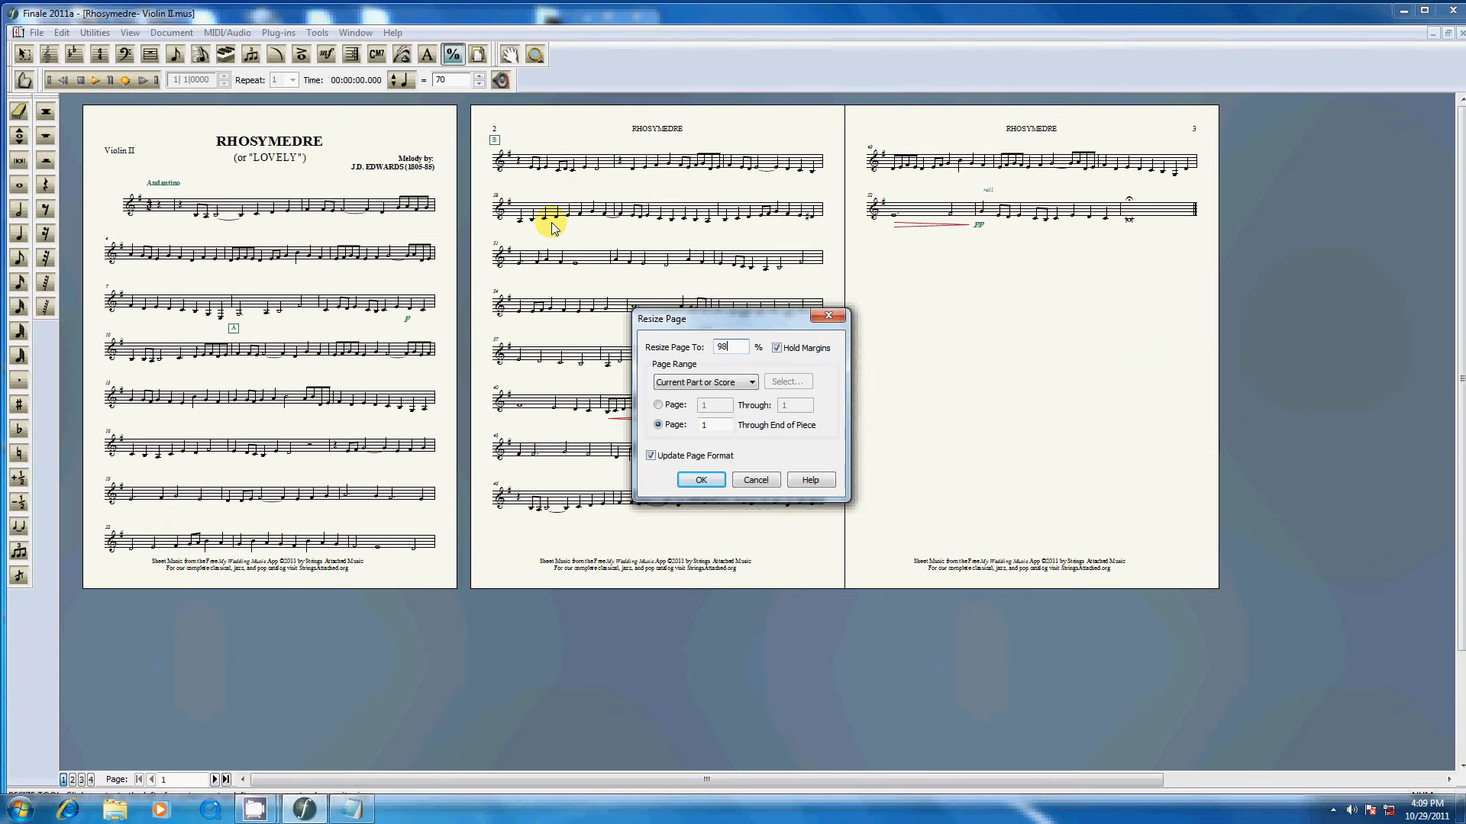
key(Return)
Step: Resize the Violin II pages to 97% and further down in small increments to fit the part on two pages
click(132, 133)
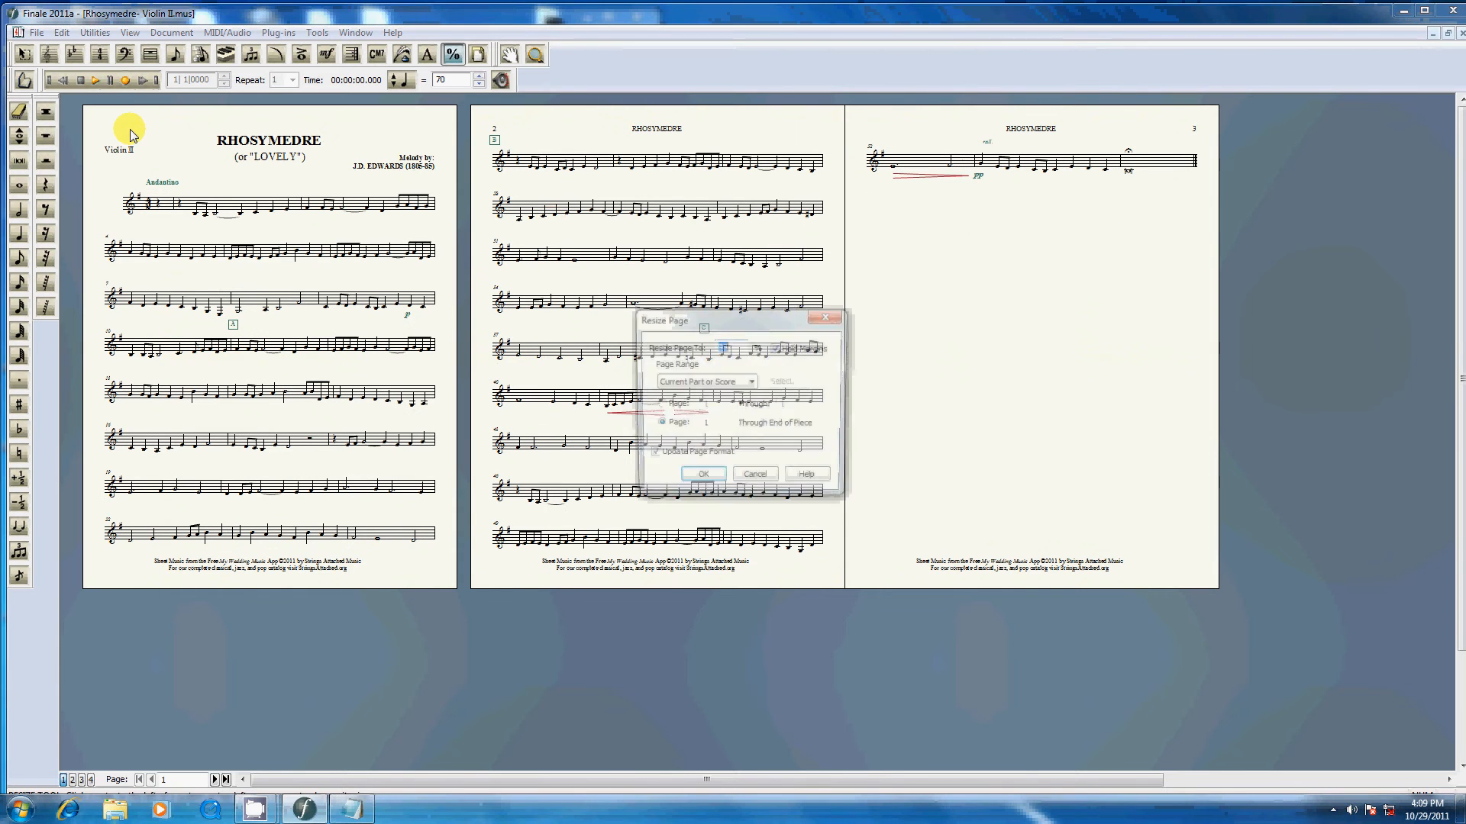
text(99)
key(Return)
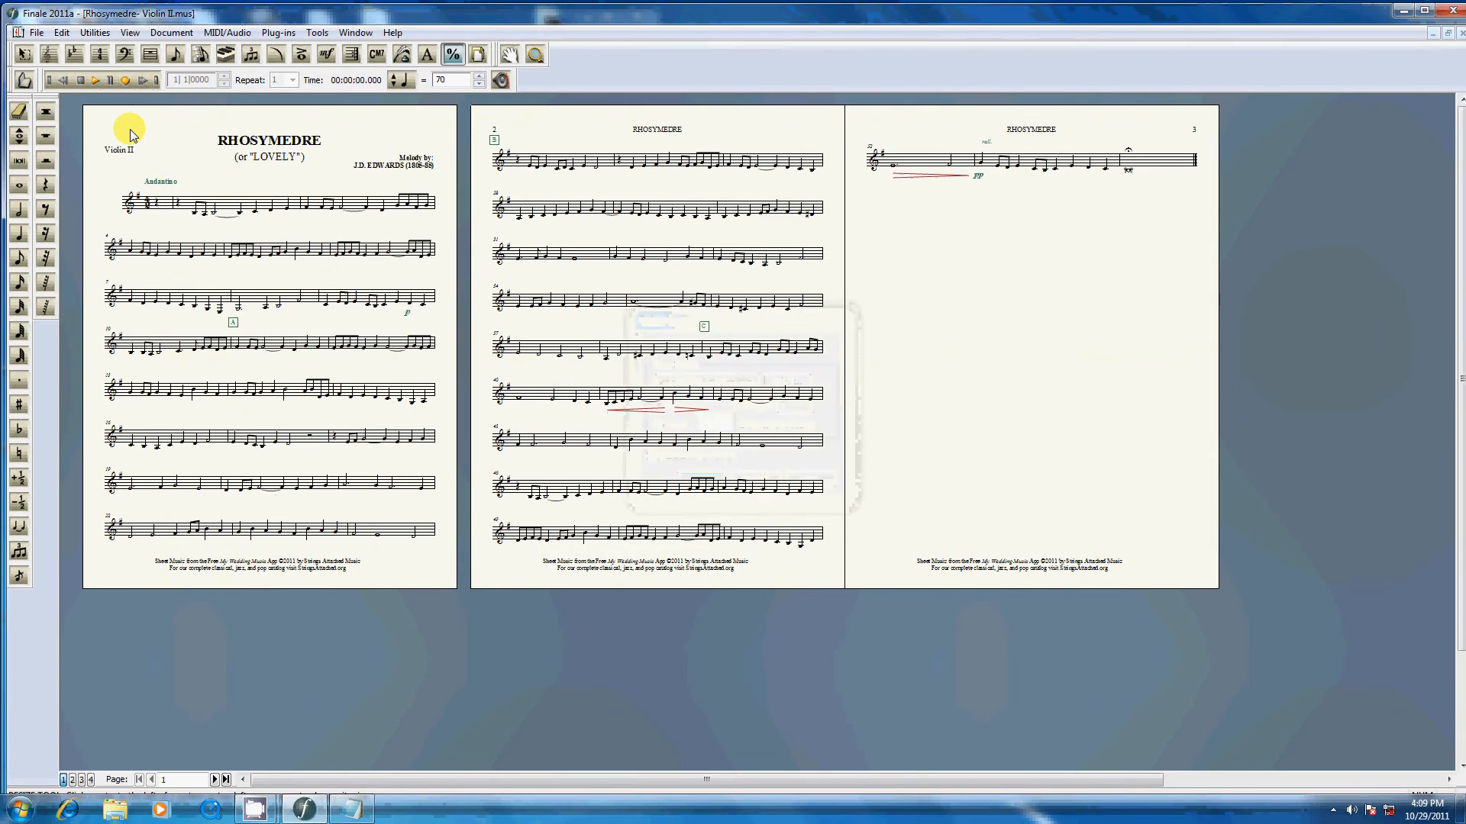
click(131, 133)
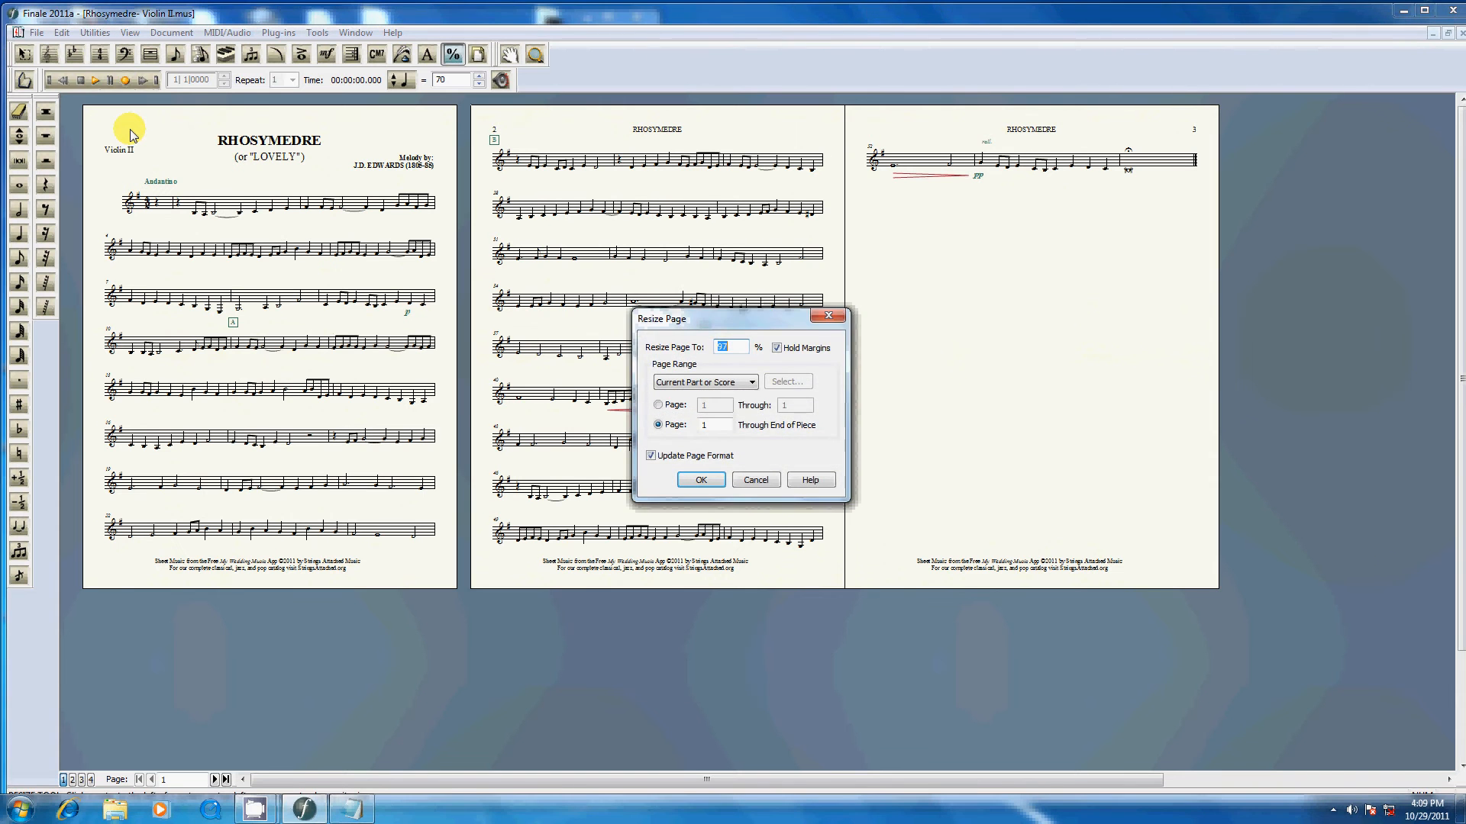
key(Return)
click(131, 134)
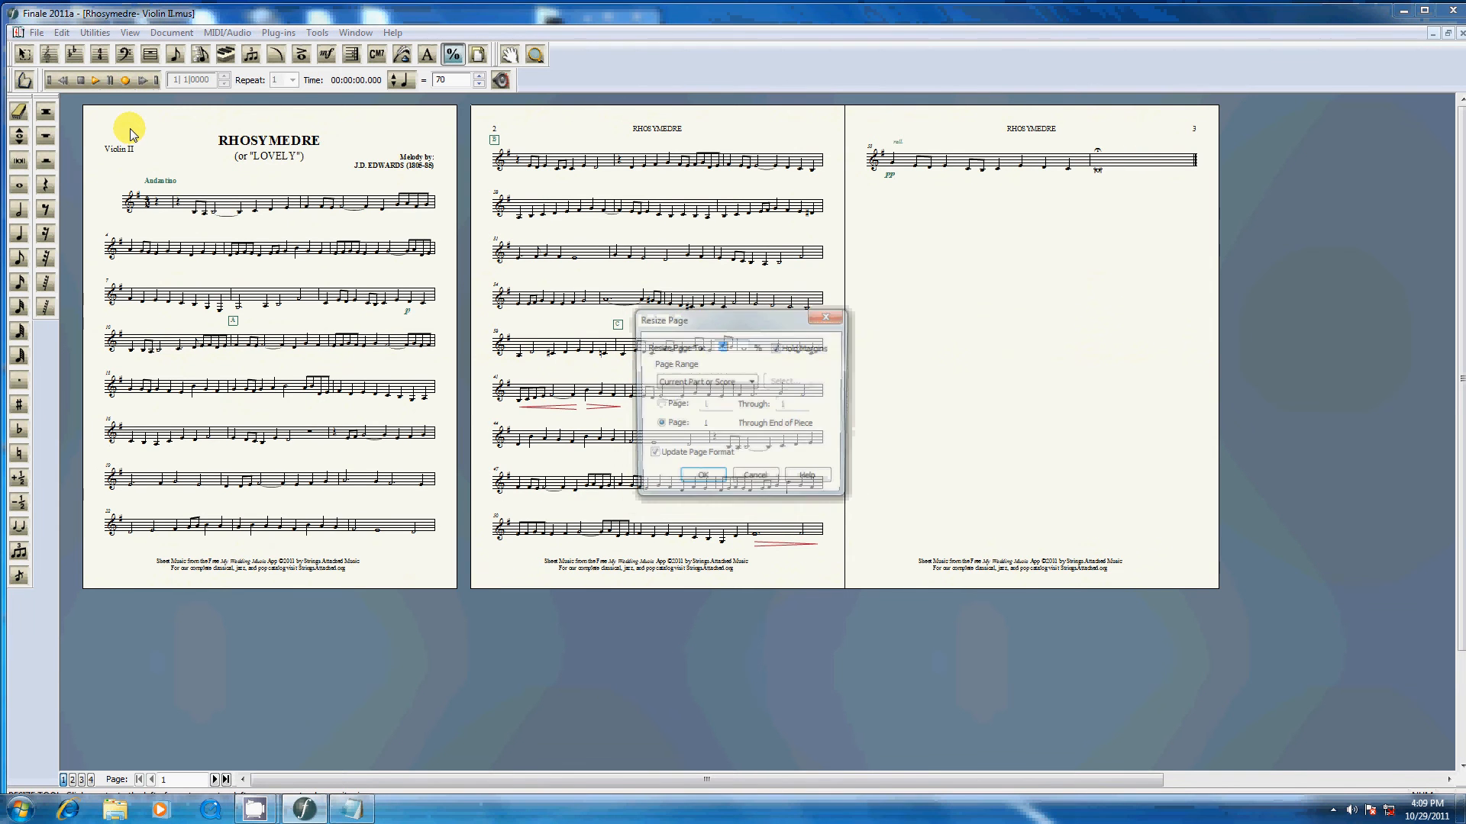
key(Return)
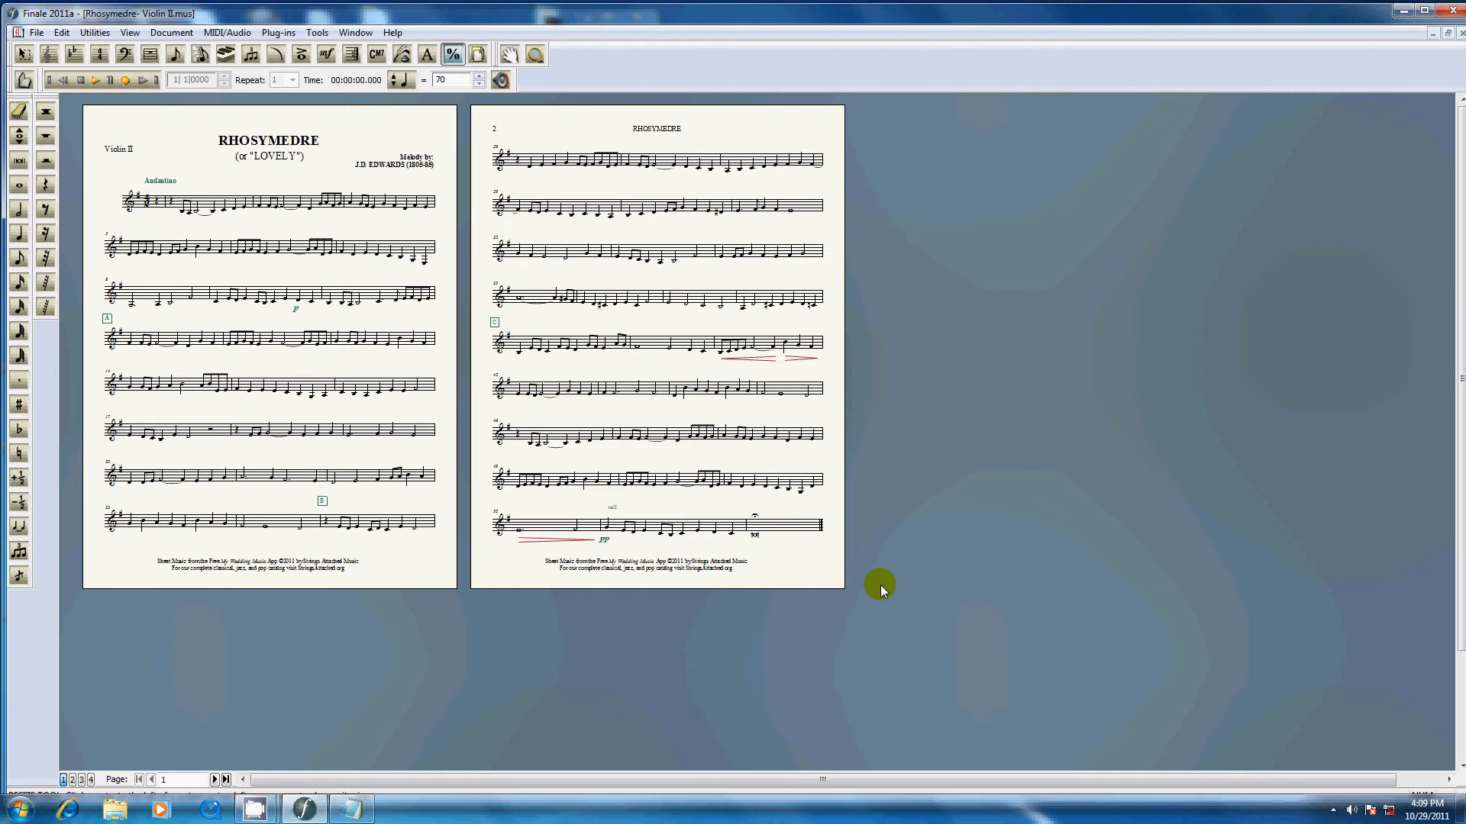
Step: Fit the second-to-last system's measures and the last system's first measure onto one line with Fit Measures
click(24, 54)
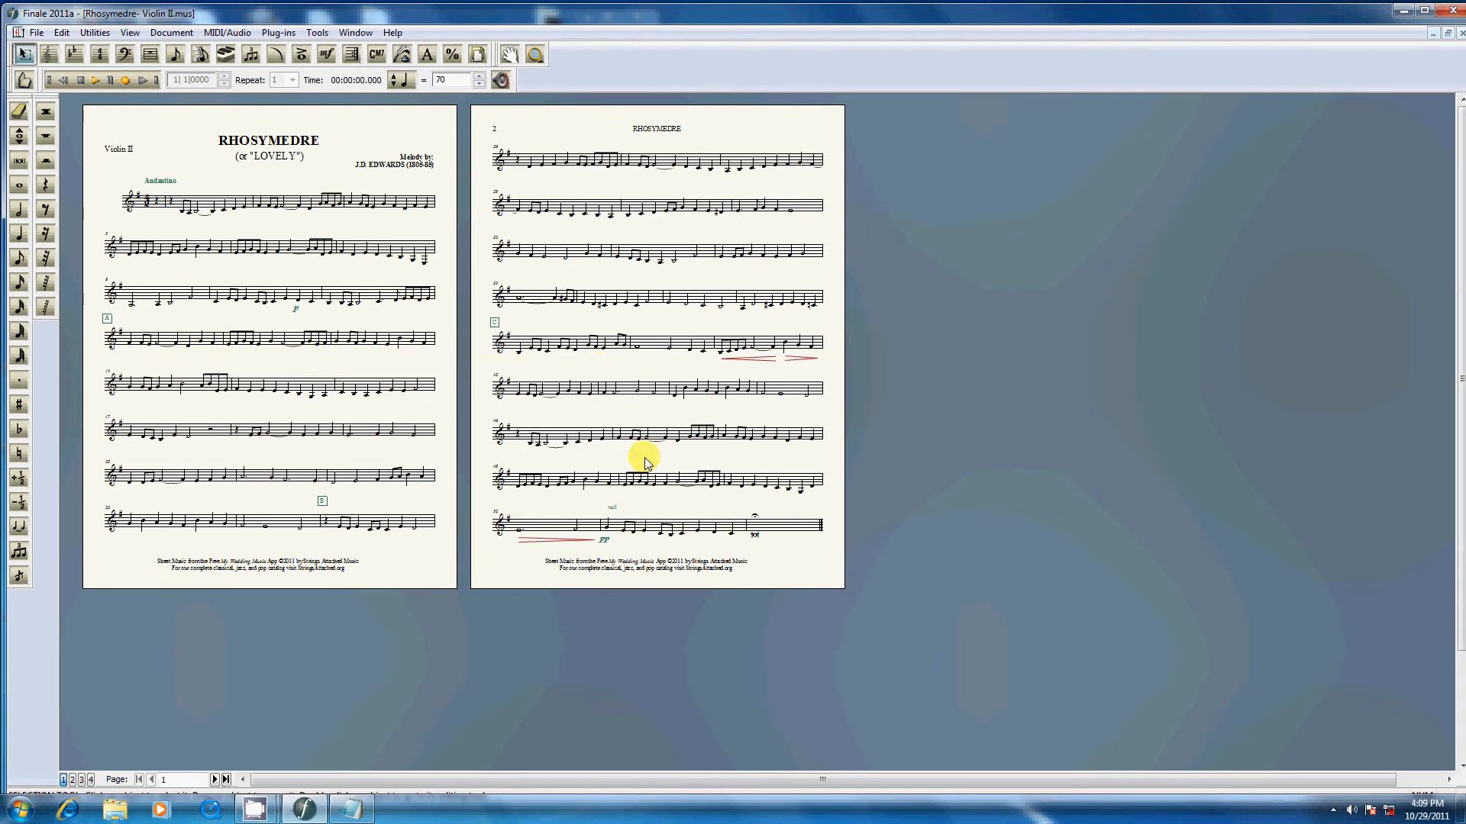
click(565, 523)
key(Up)
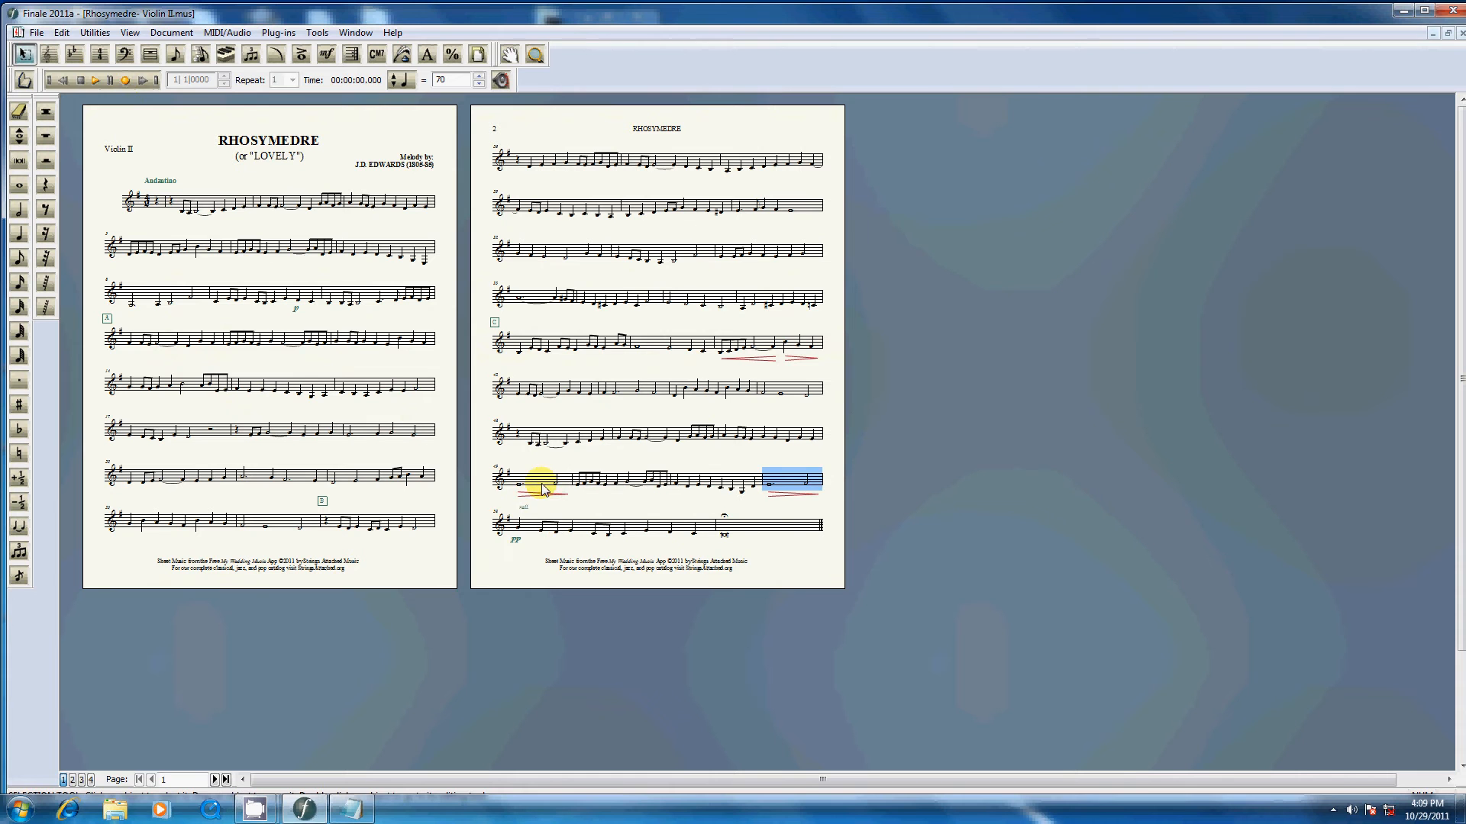
key(ctrl+z)
shift+click(528, 479)
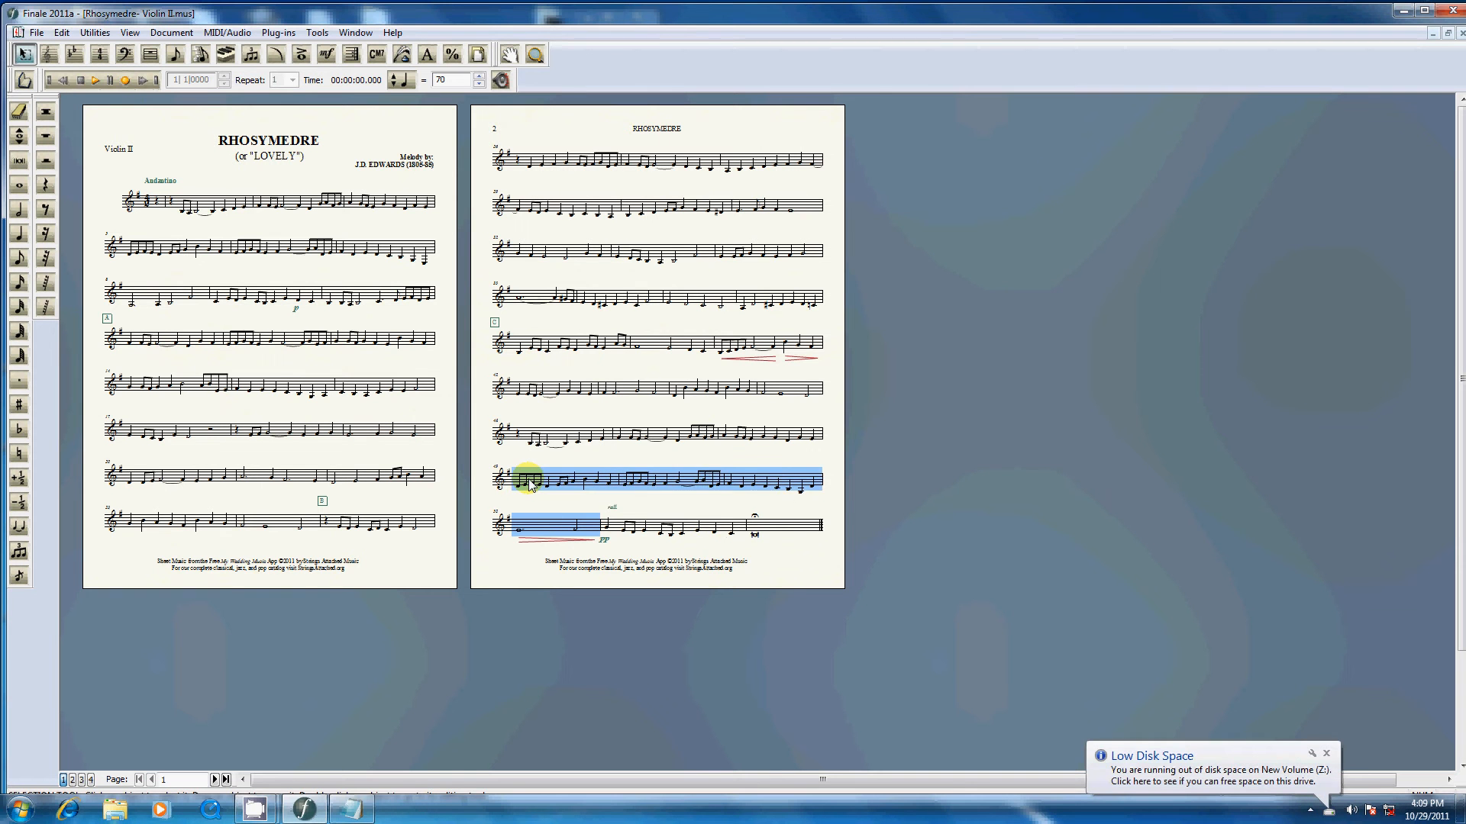
key(ctrl+m)
key(Return)
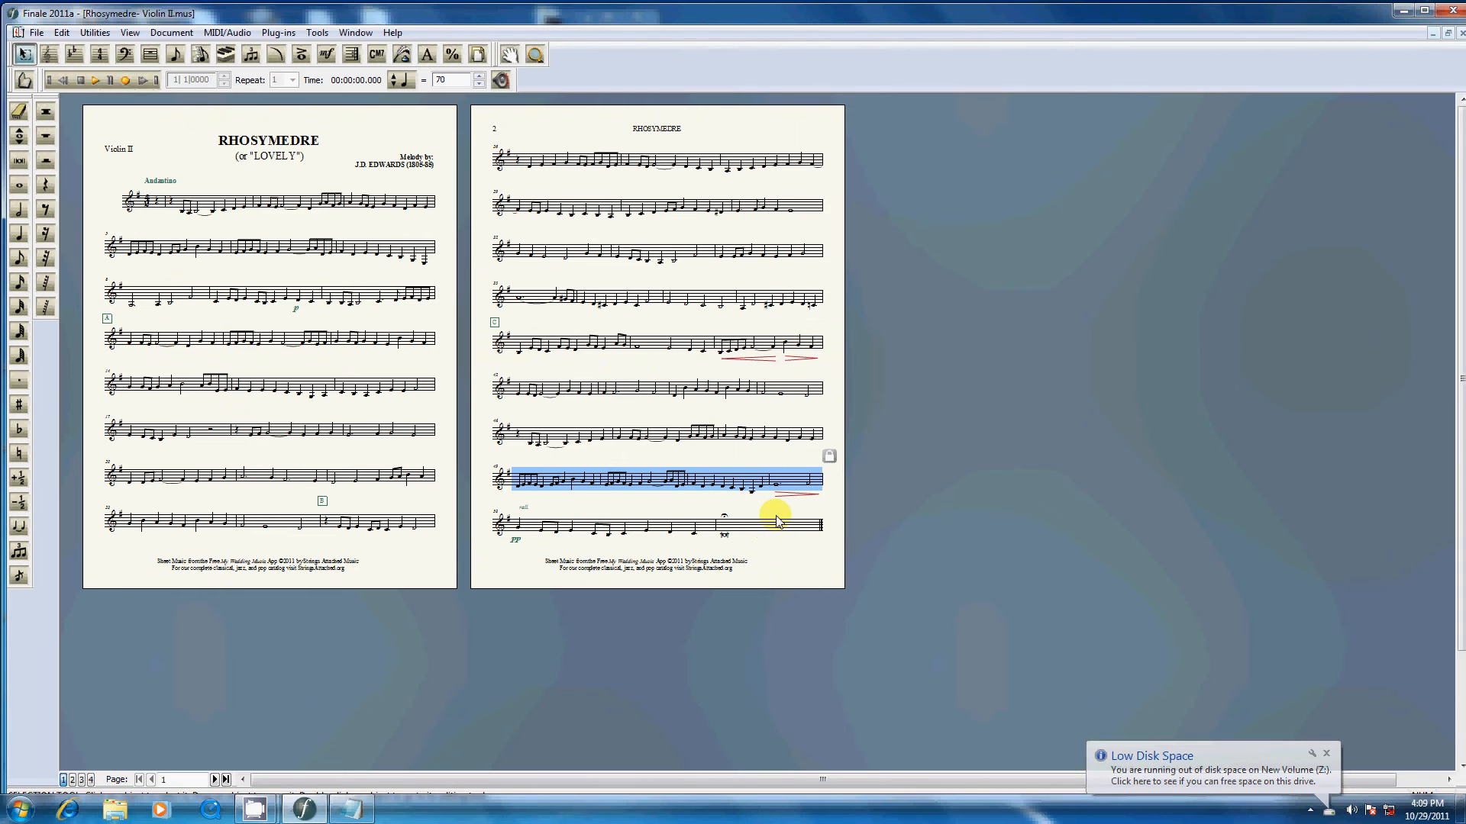
click(756, 553)
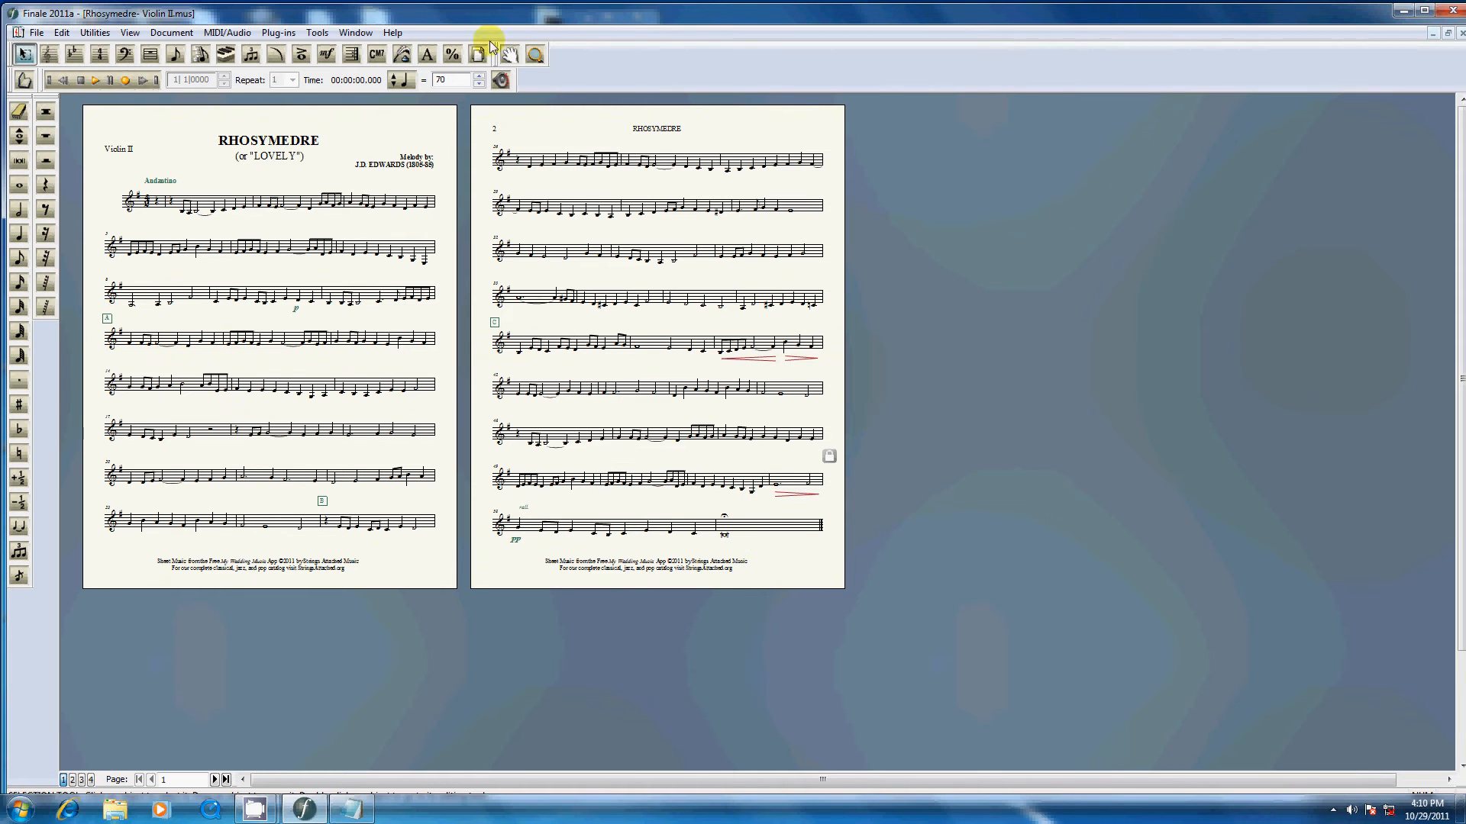
click(458, 55)
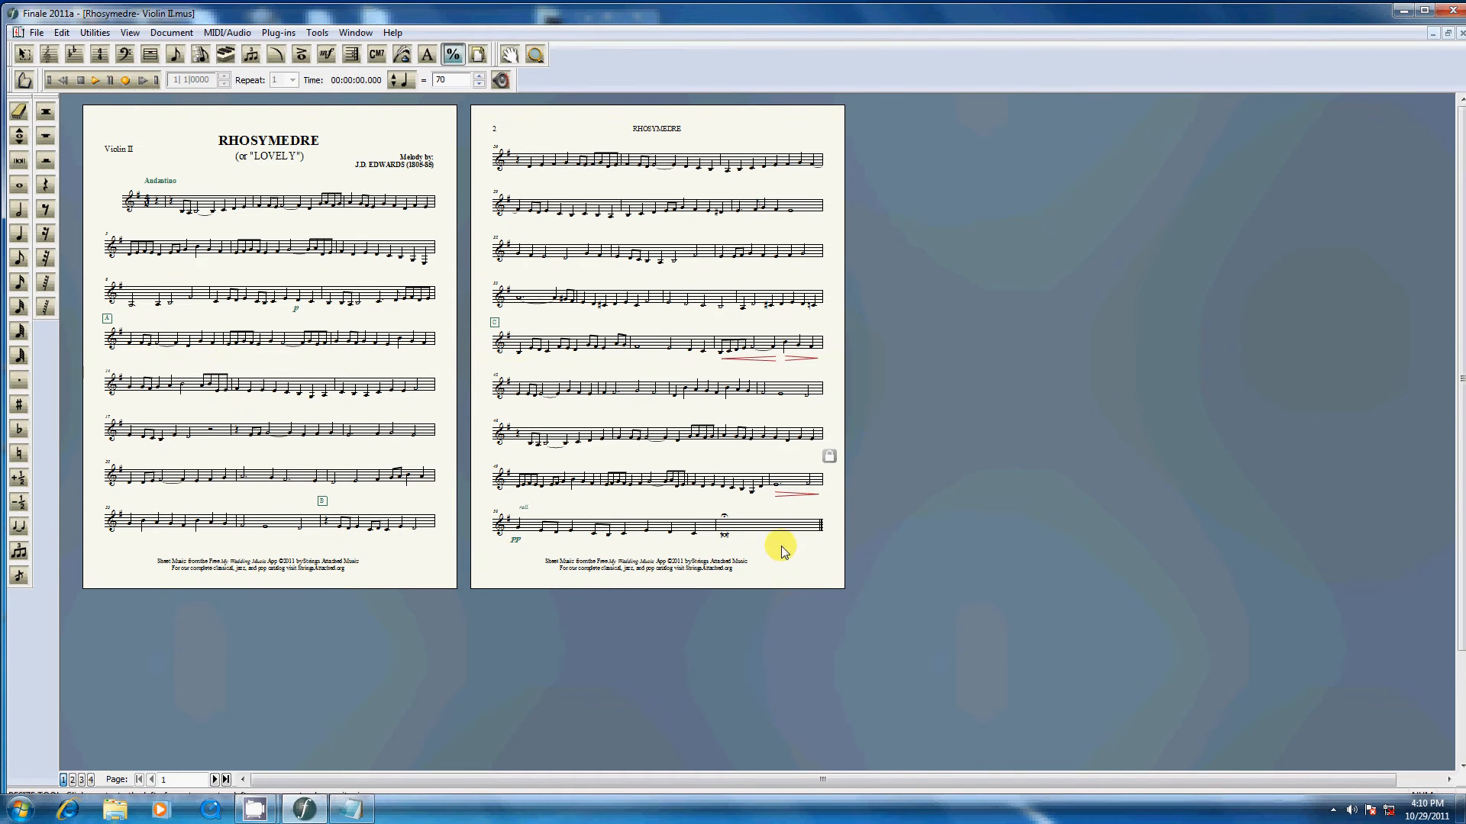
click(772, 524)
click(755, 457)
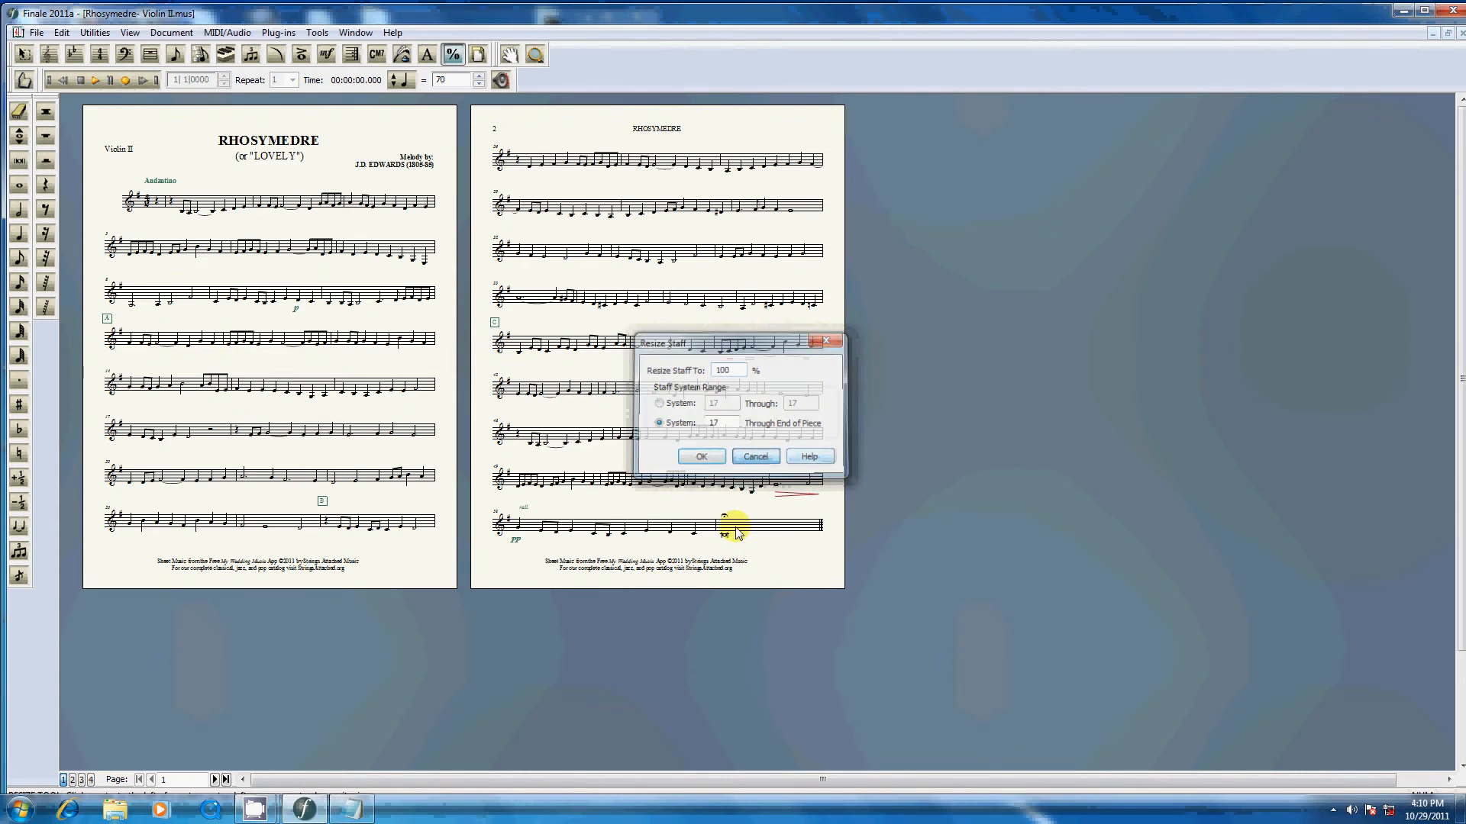
Step: Lock measures 51 through 54 into one system with Fit Measures
click(25, 55)
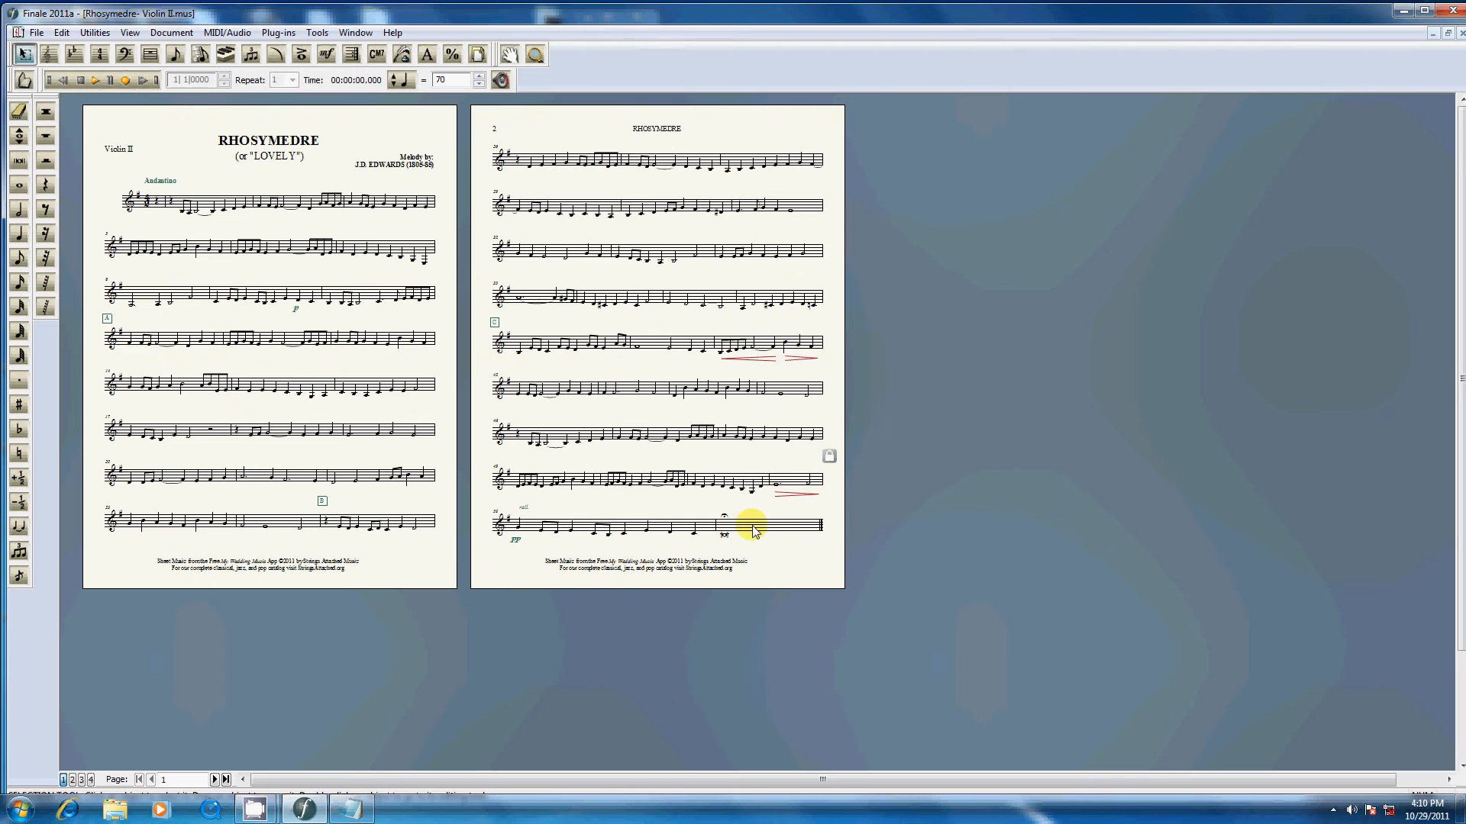
click(744, 482)
drag(782, 483, 783, 526)
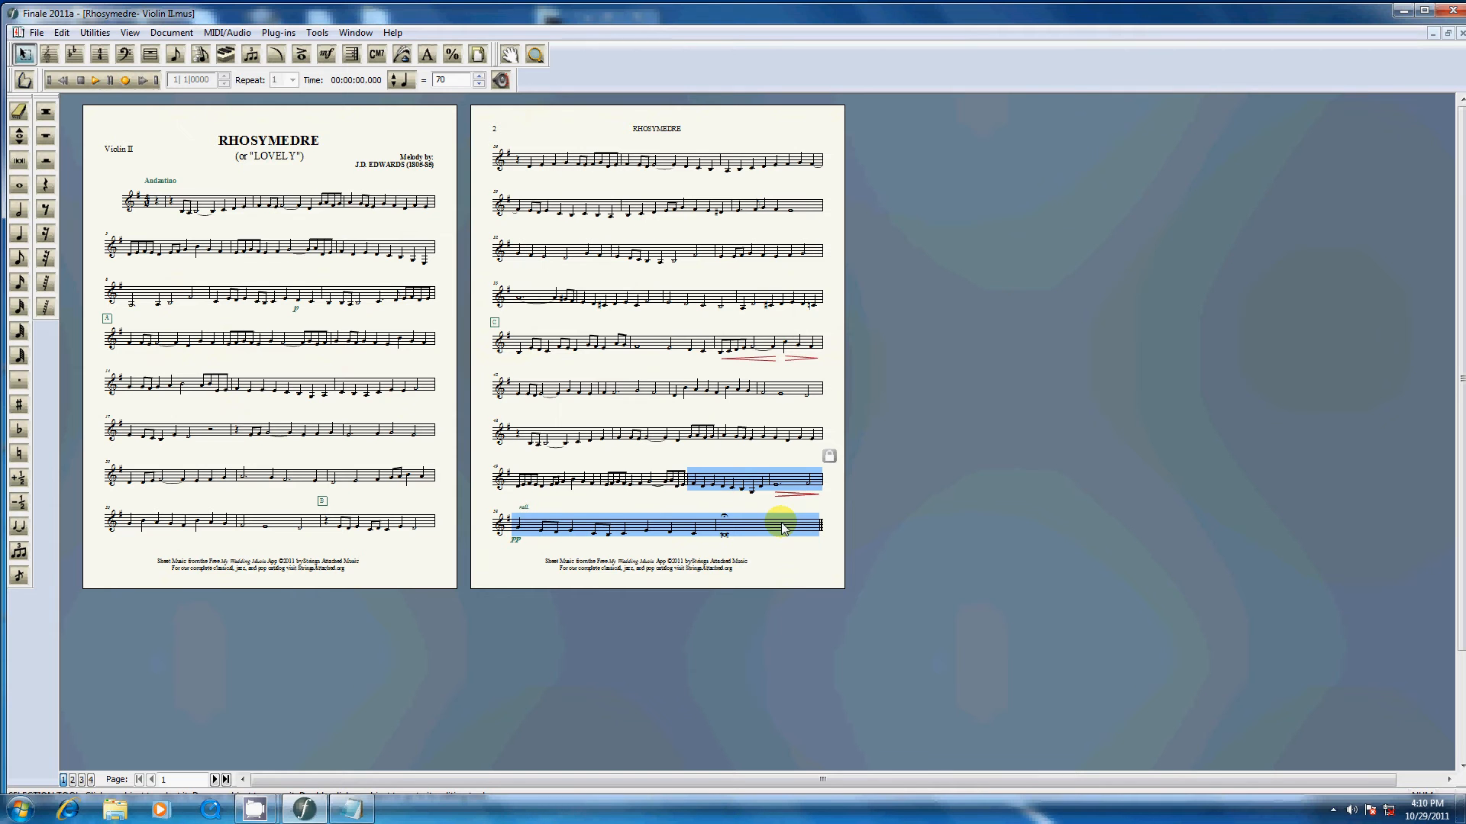
key(ctrl+m)
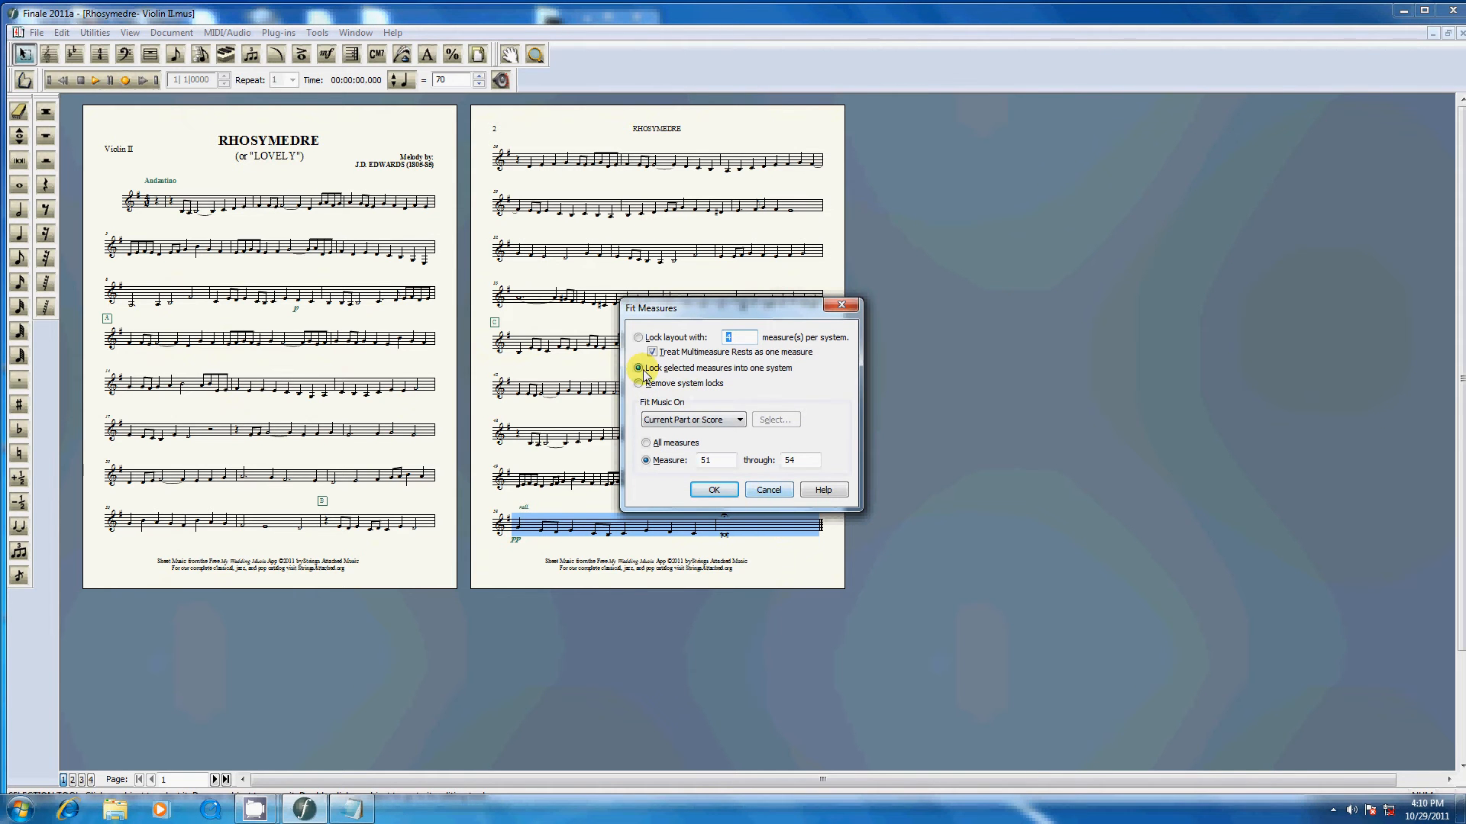
click(678, 370)
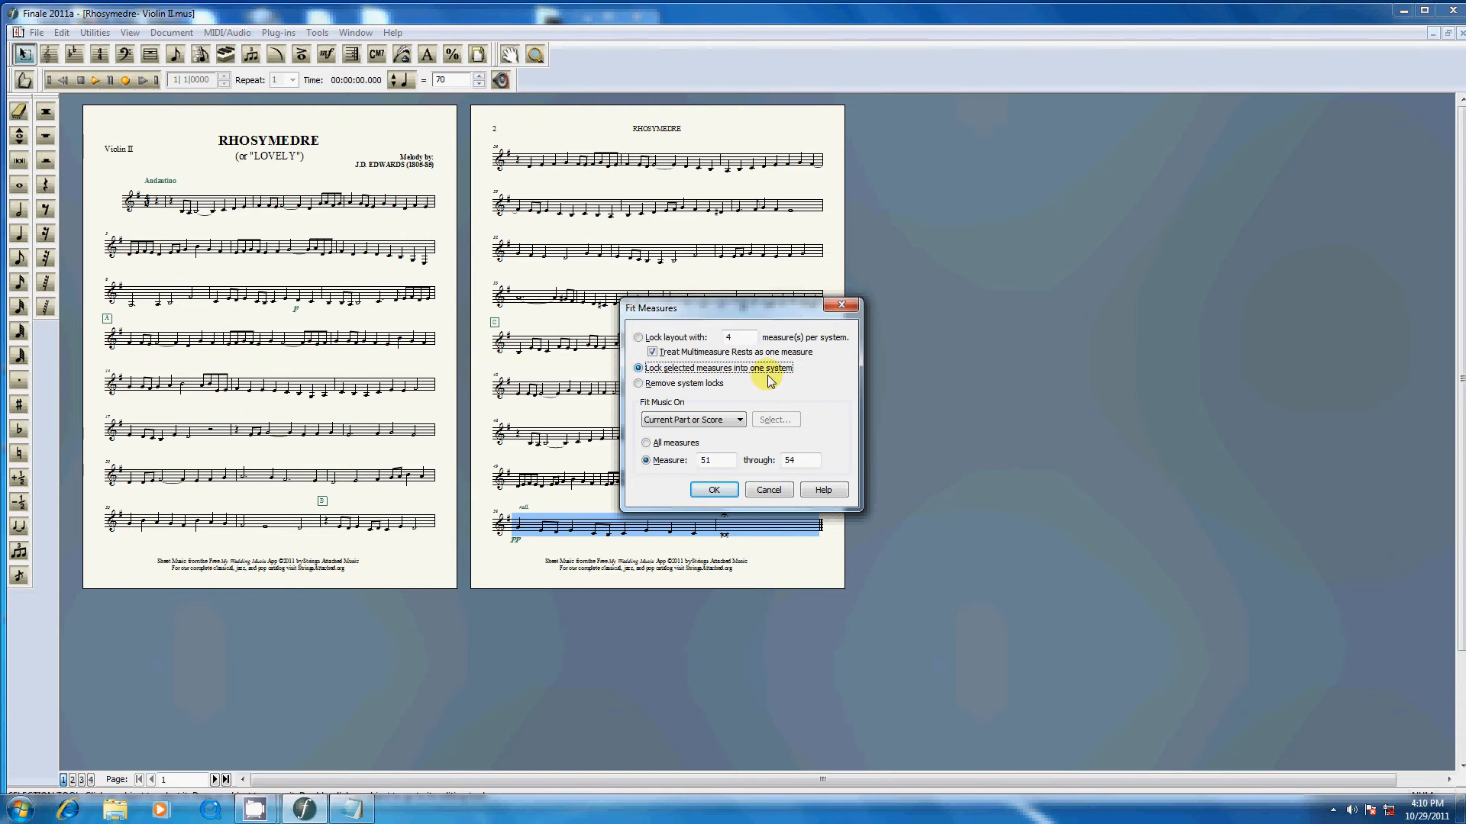
click(713, 489)
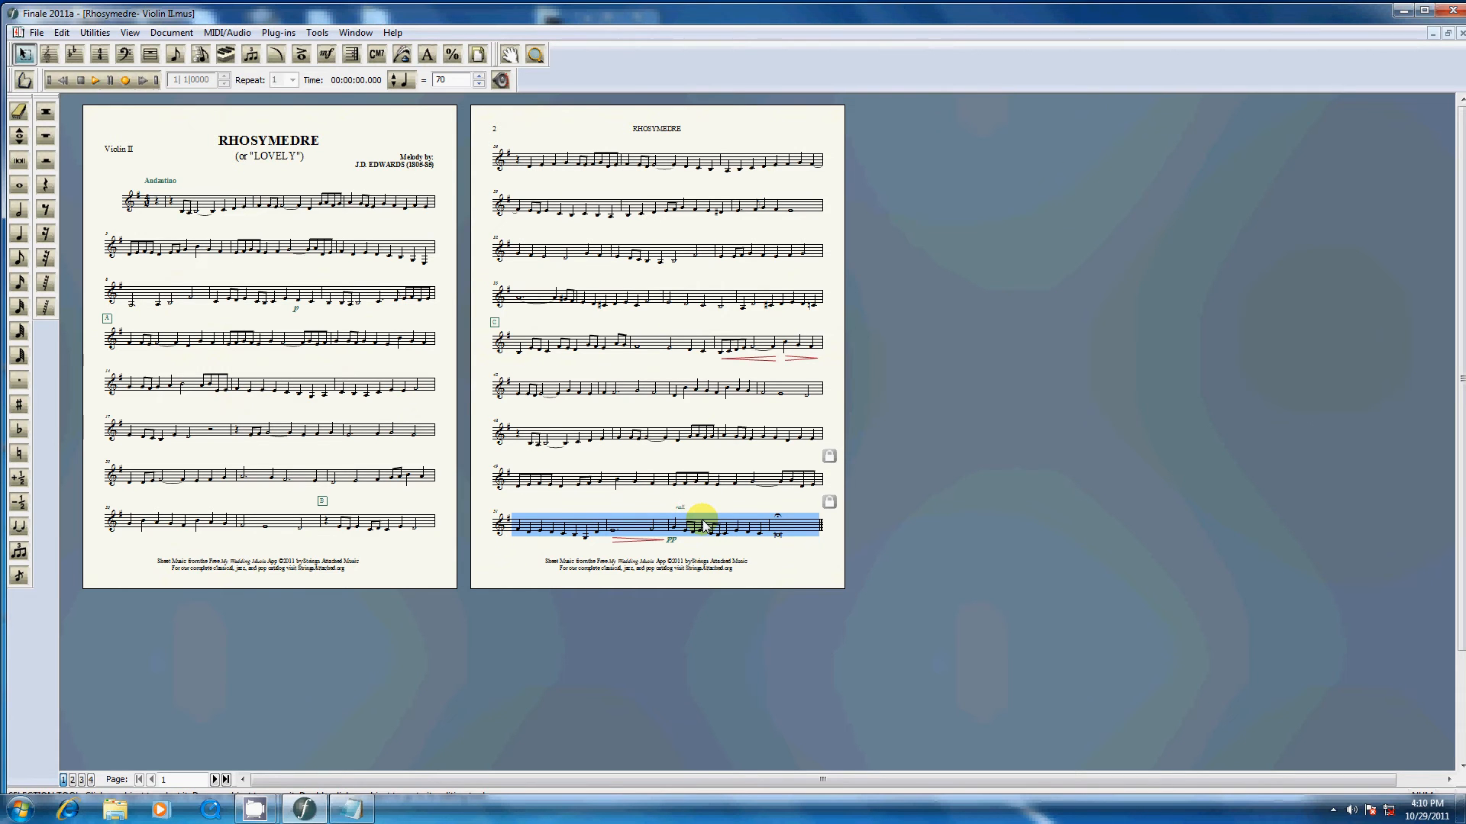
Step: Select all staves with the Staff tool and move them up to tighten the system spacing on both pages
click(48, 54)
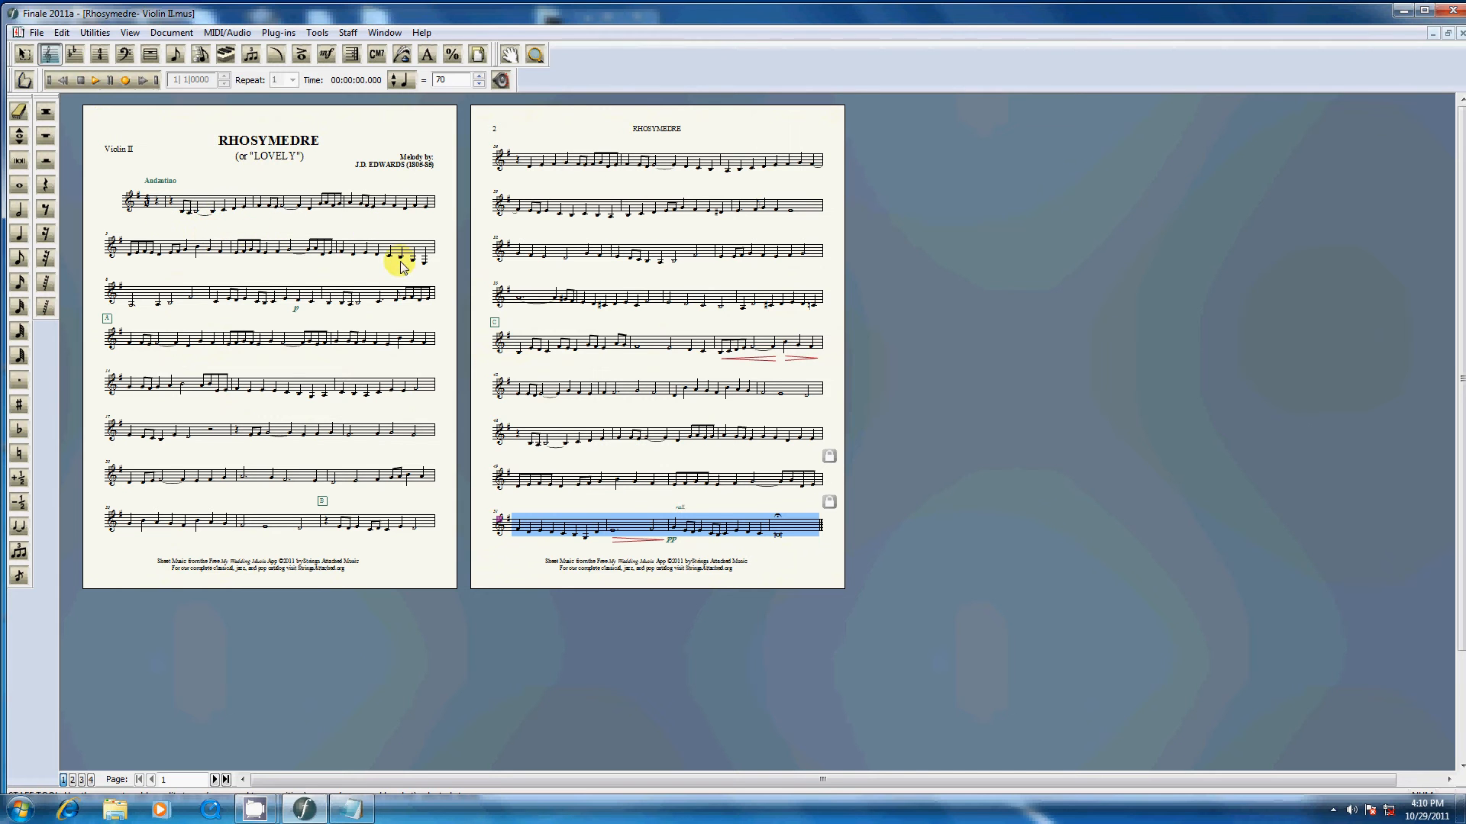
click(207, 210)
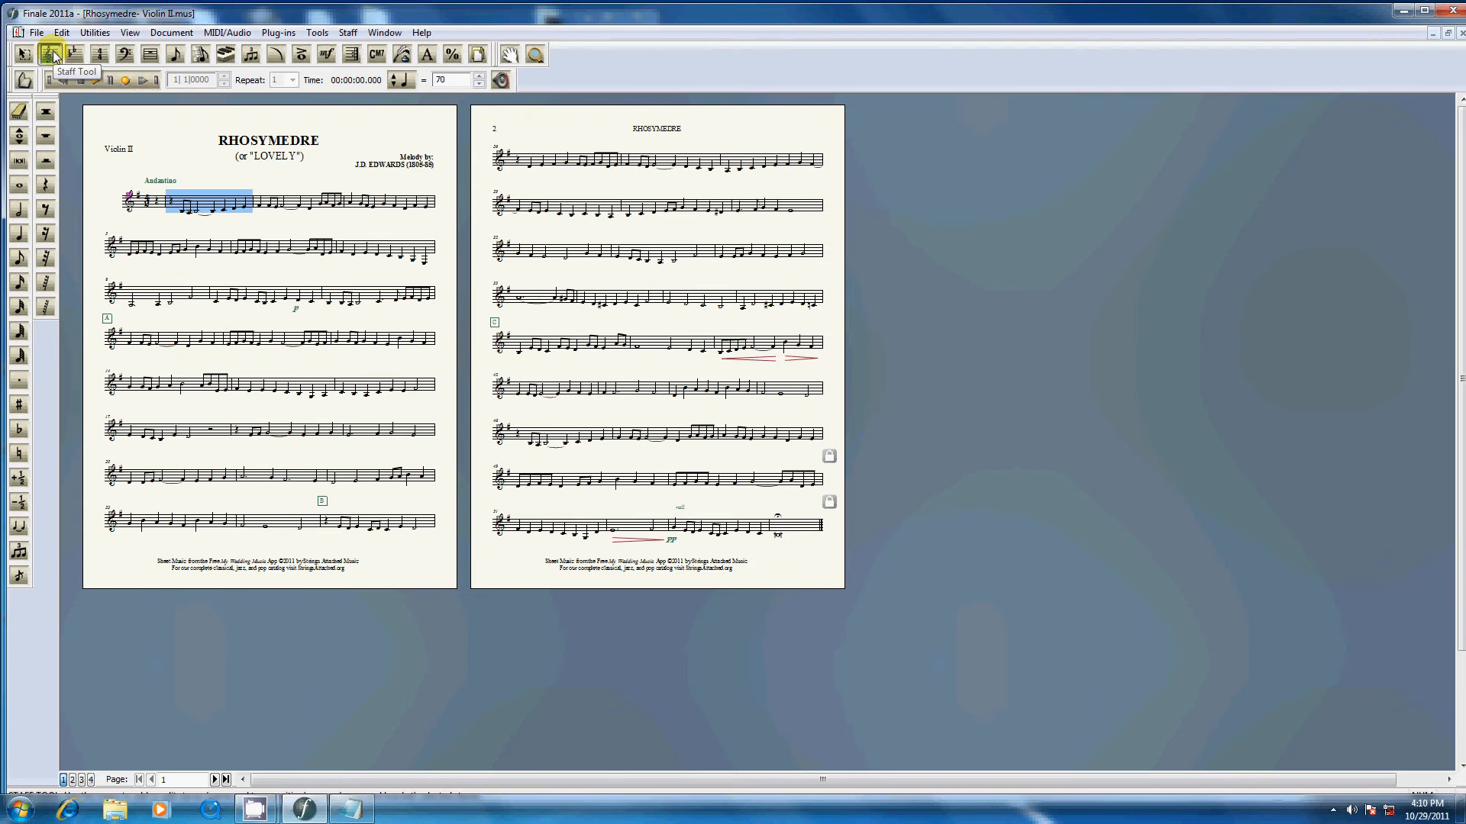
key(ctrl+a)
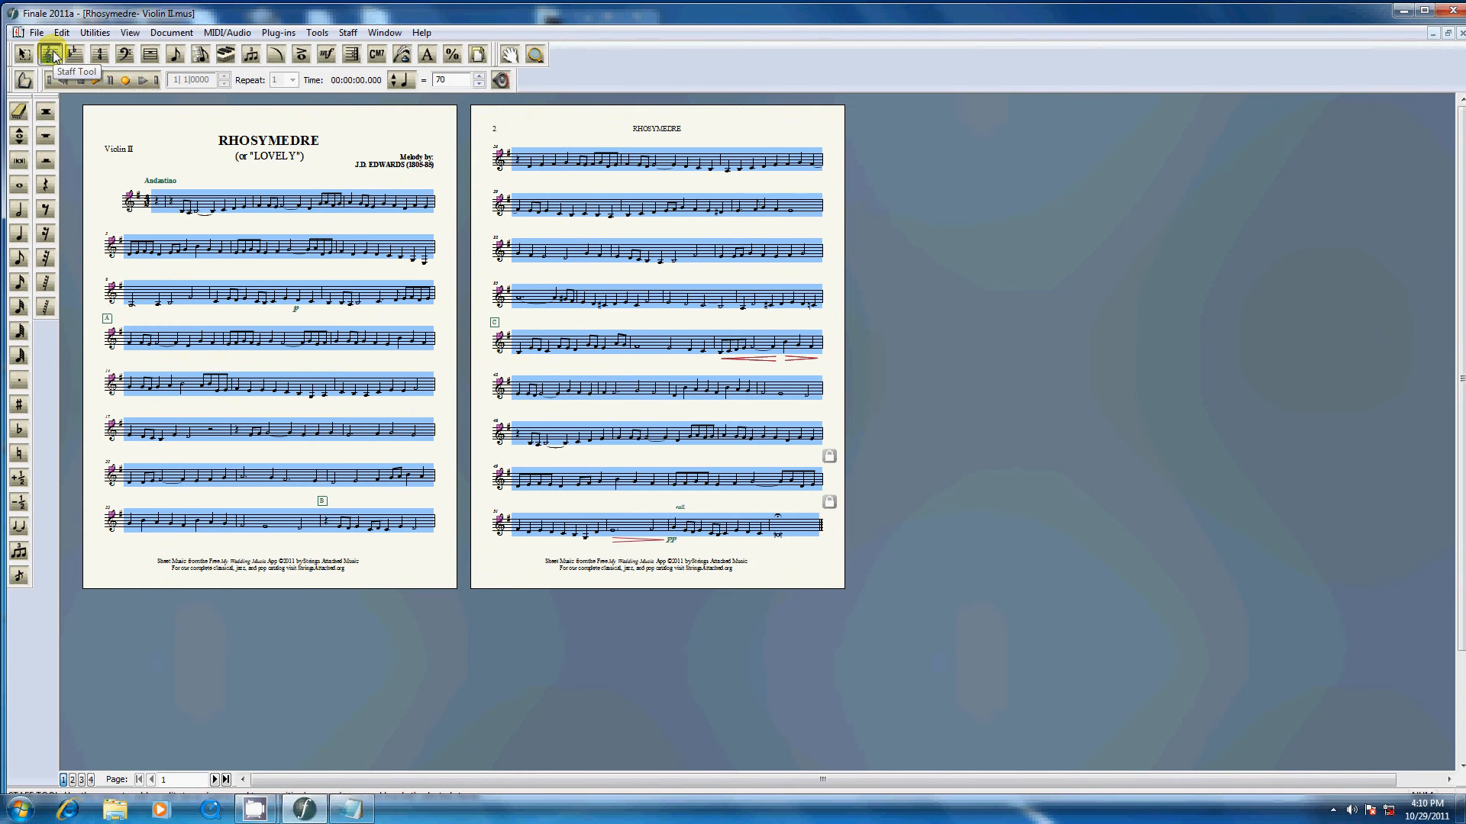
click(52, 55)
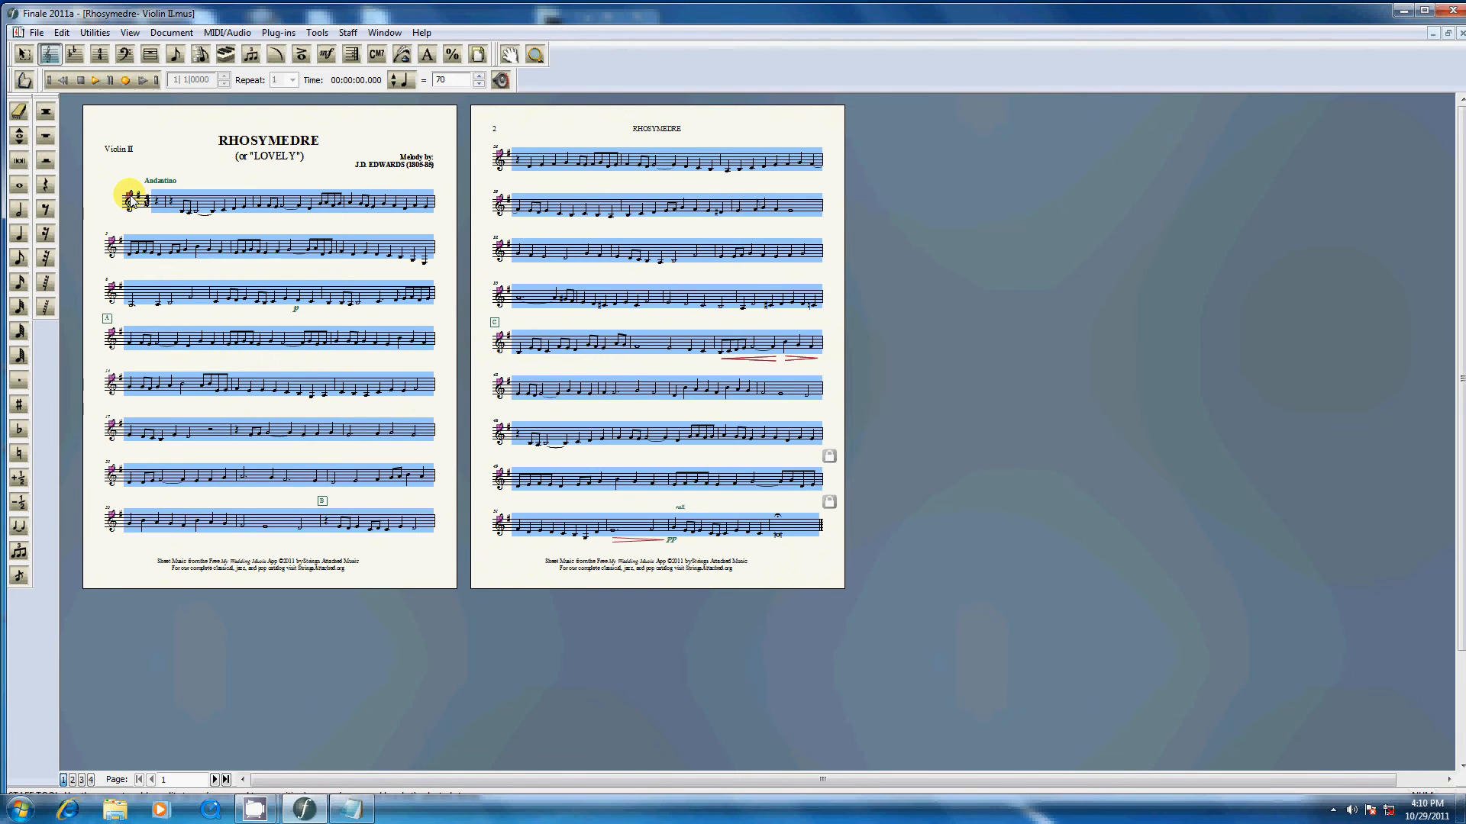
click(132, 200)
drag(130, 197, 129, 197)
key(ctrl+a)
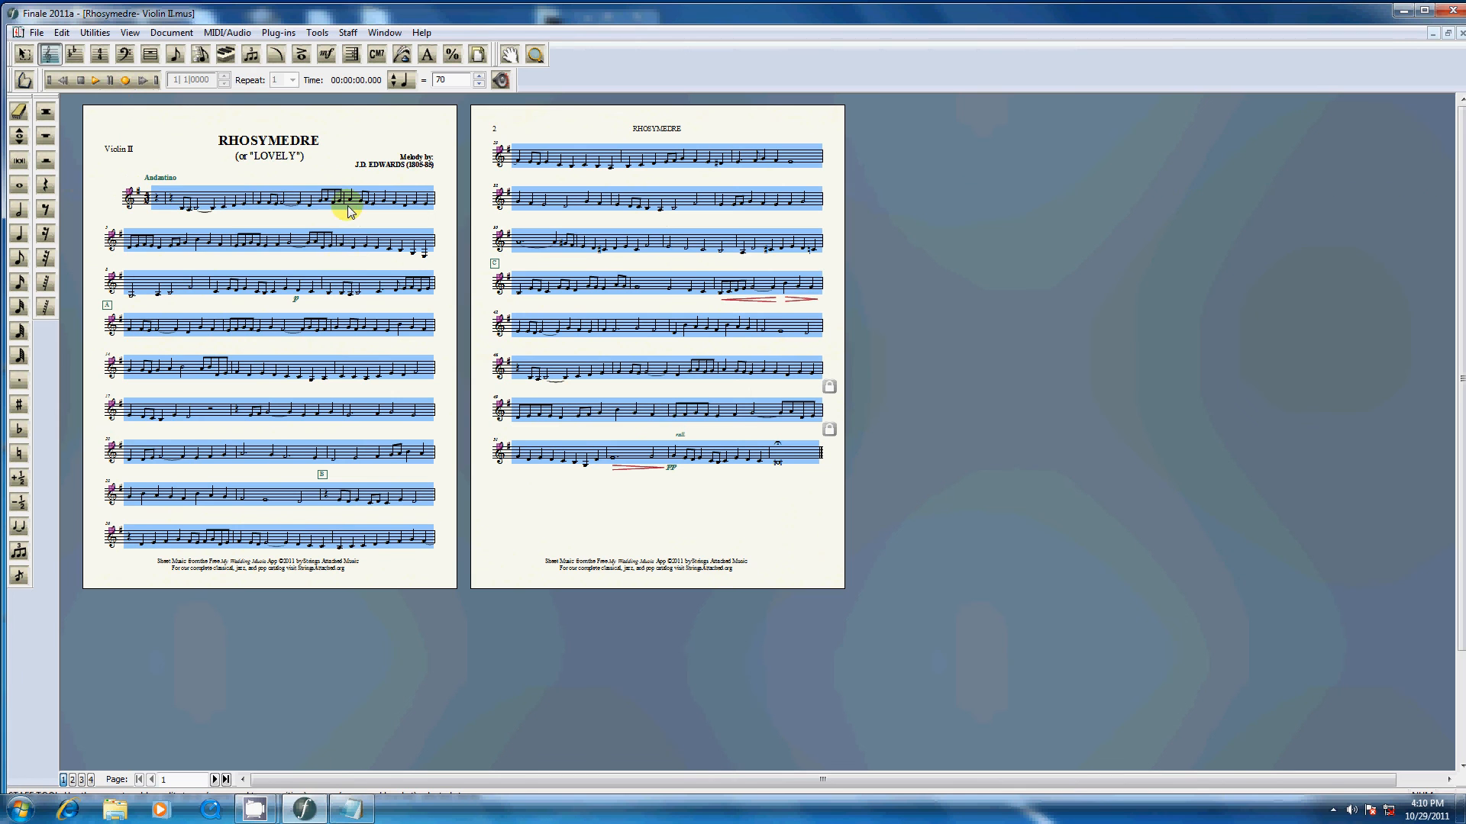
click(61, 32)
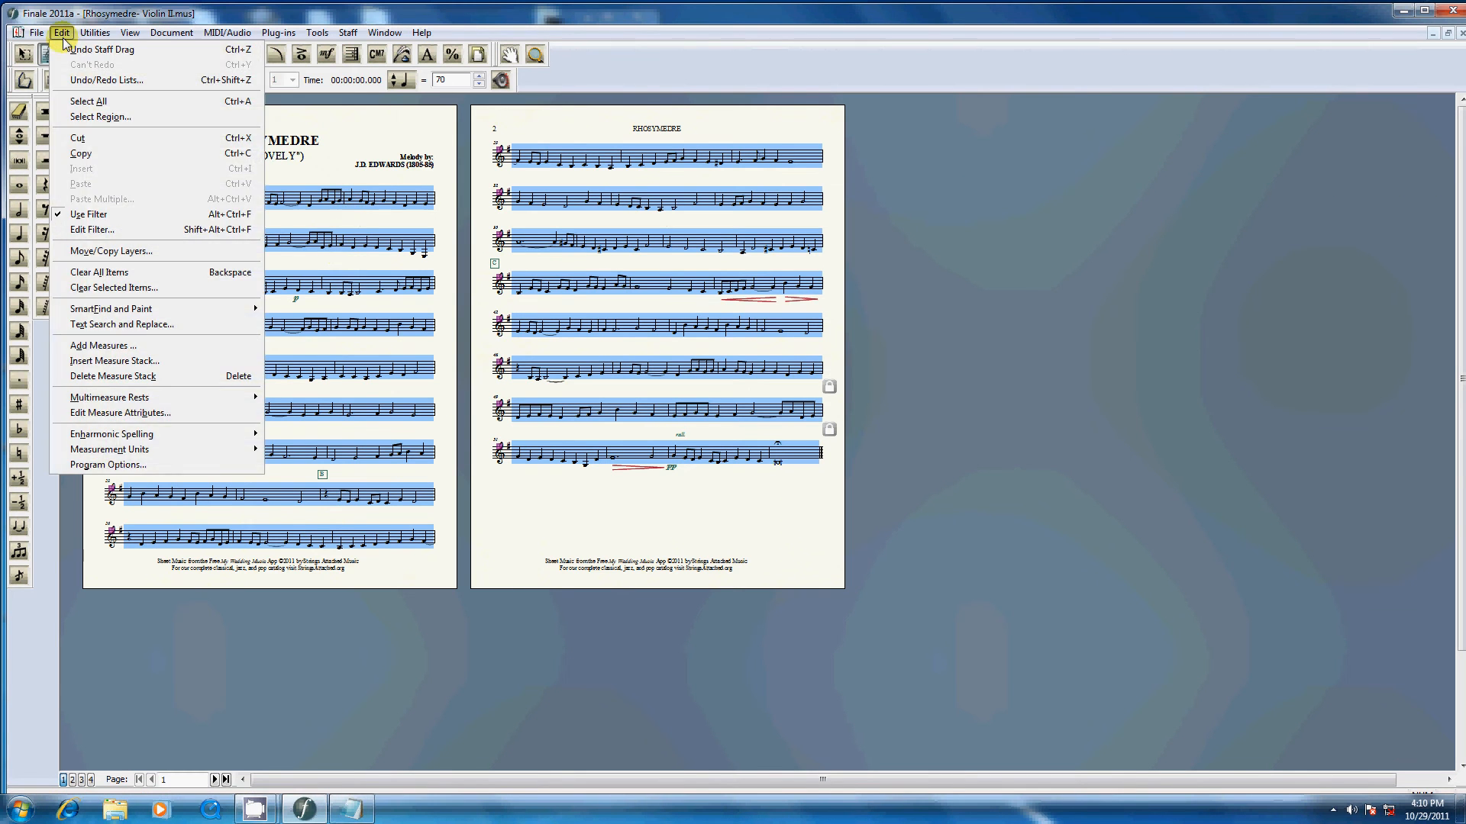
mouse_move(91, 35)
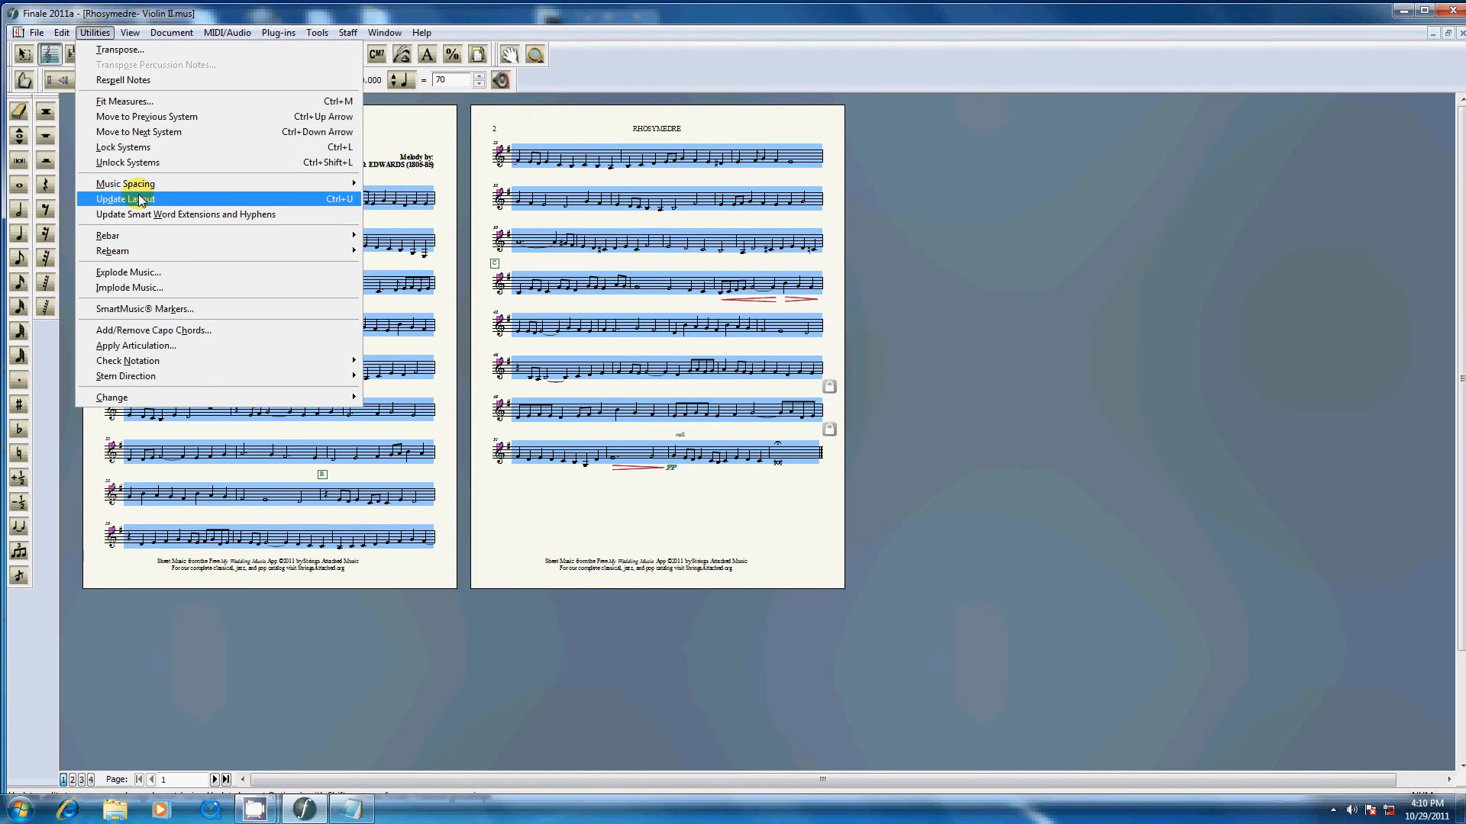
click(162, 13)
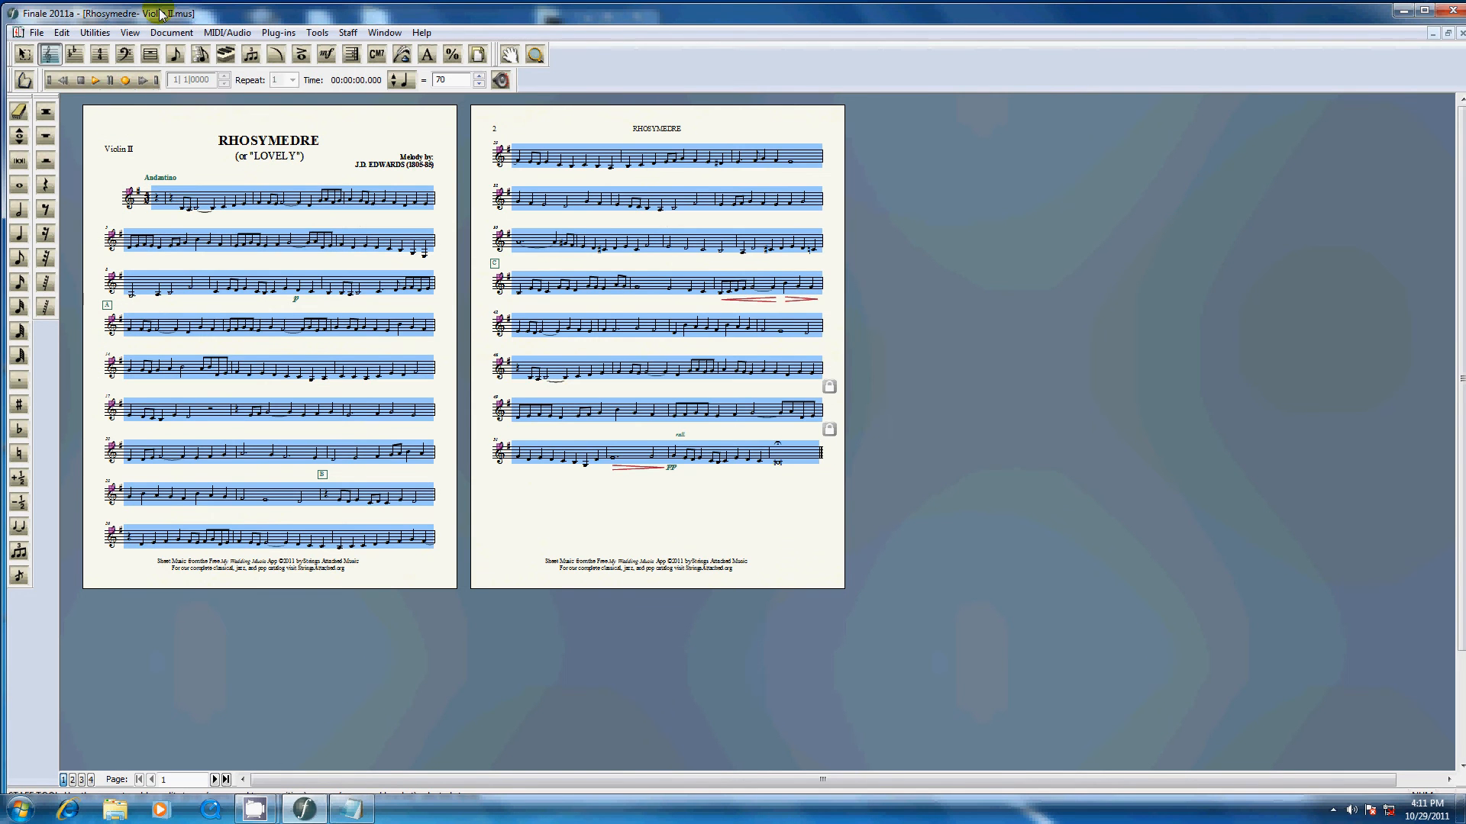
Step: Widen the spacing of all systems so they spread down both pages while staying clear of the footer
click(130, 197)
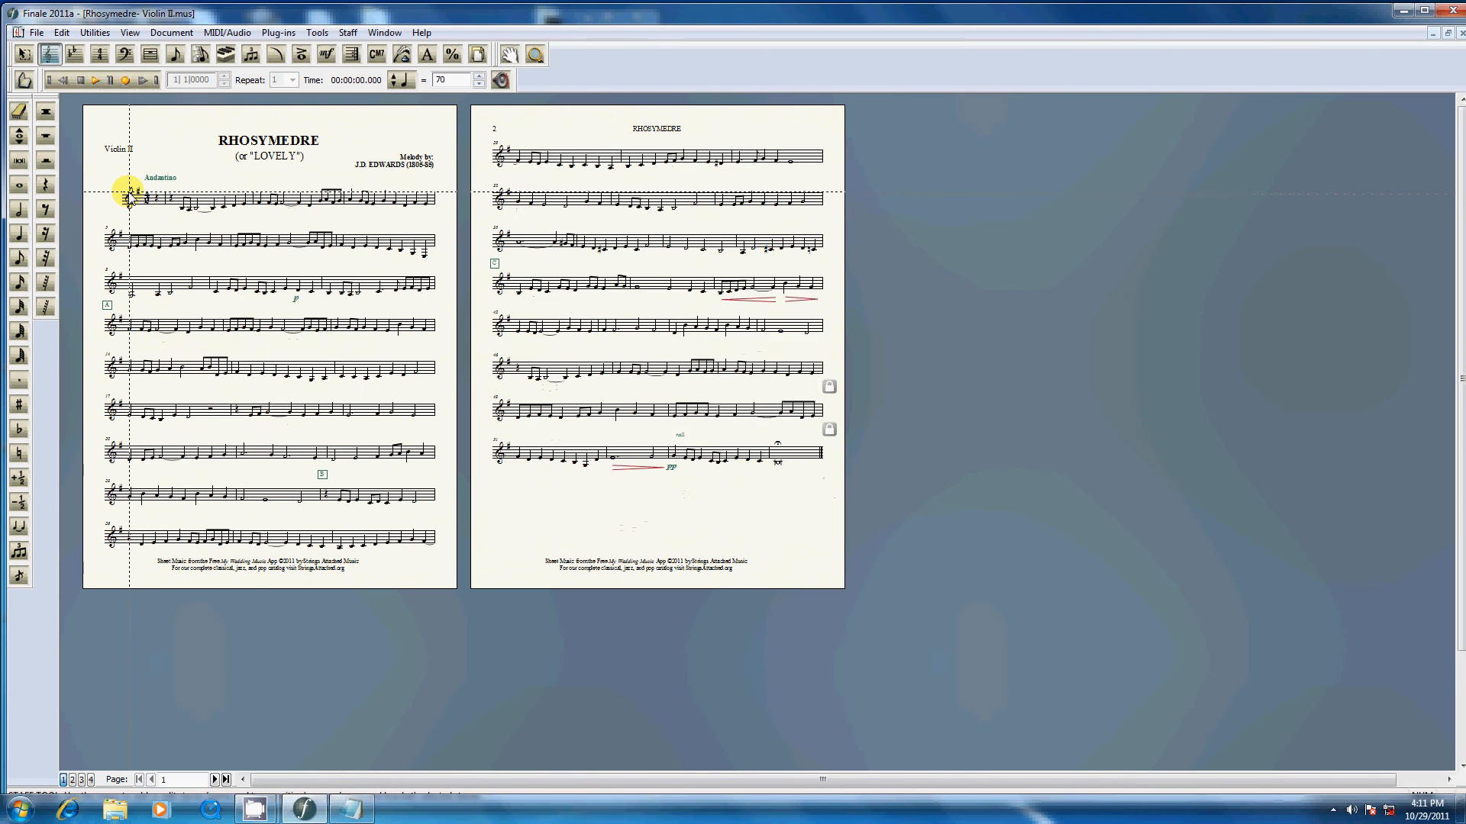
triple_click(286, 231)
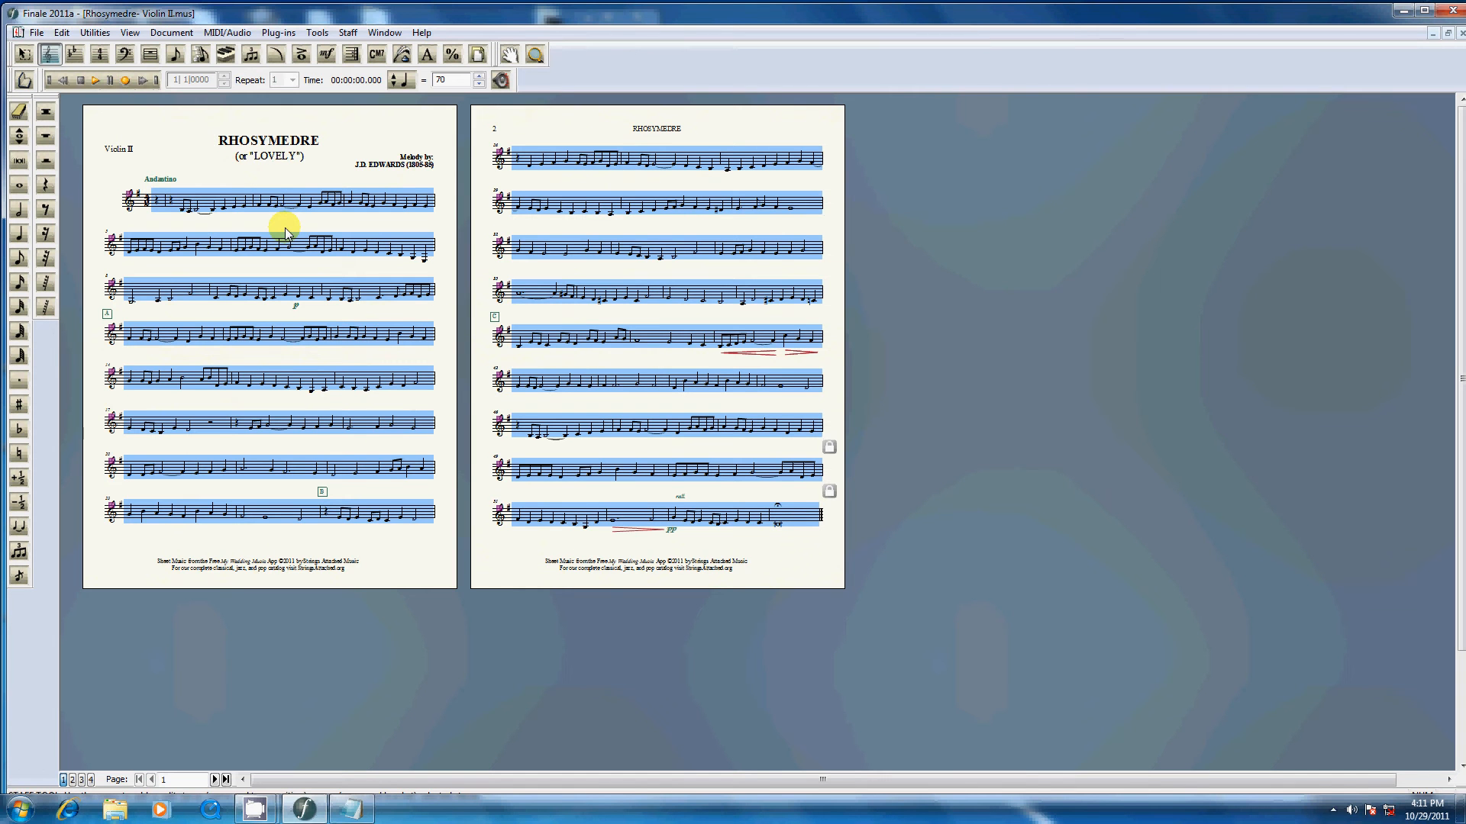
click(453, 56)
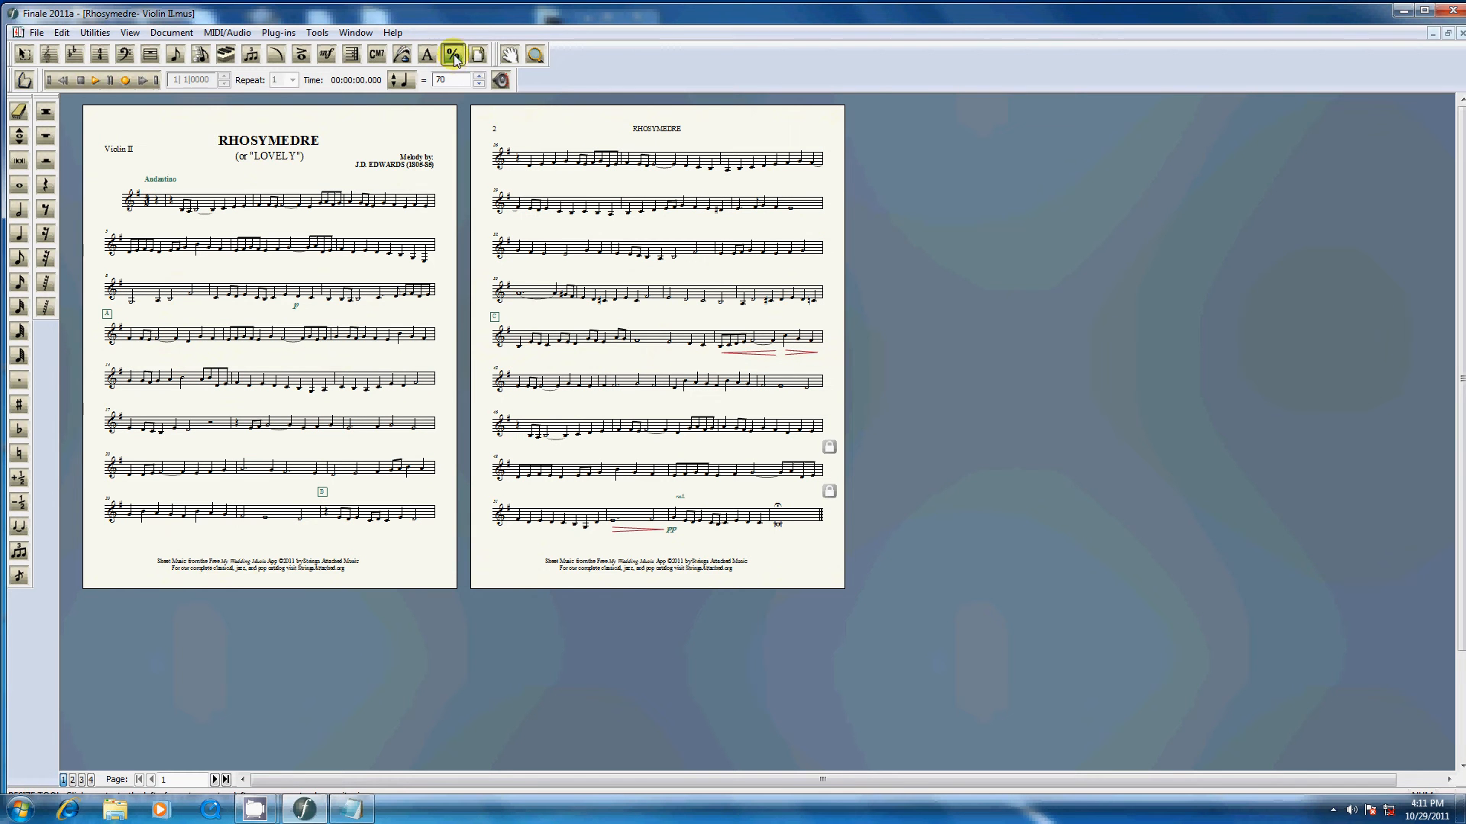
Step: Select only the first system's staff with the Staff tool and move it slightly down to shift the first page's systems
click(49, 54)
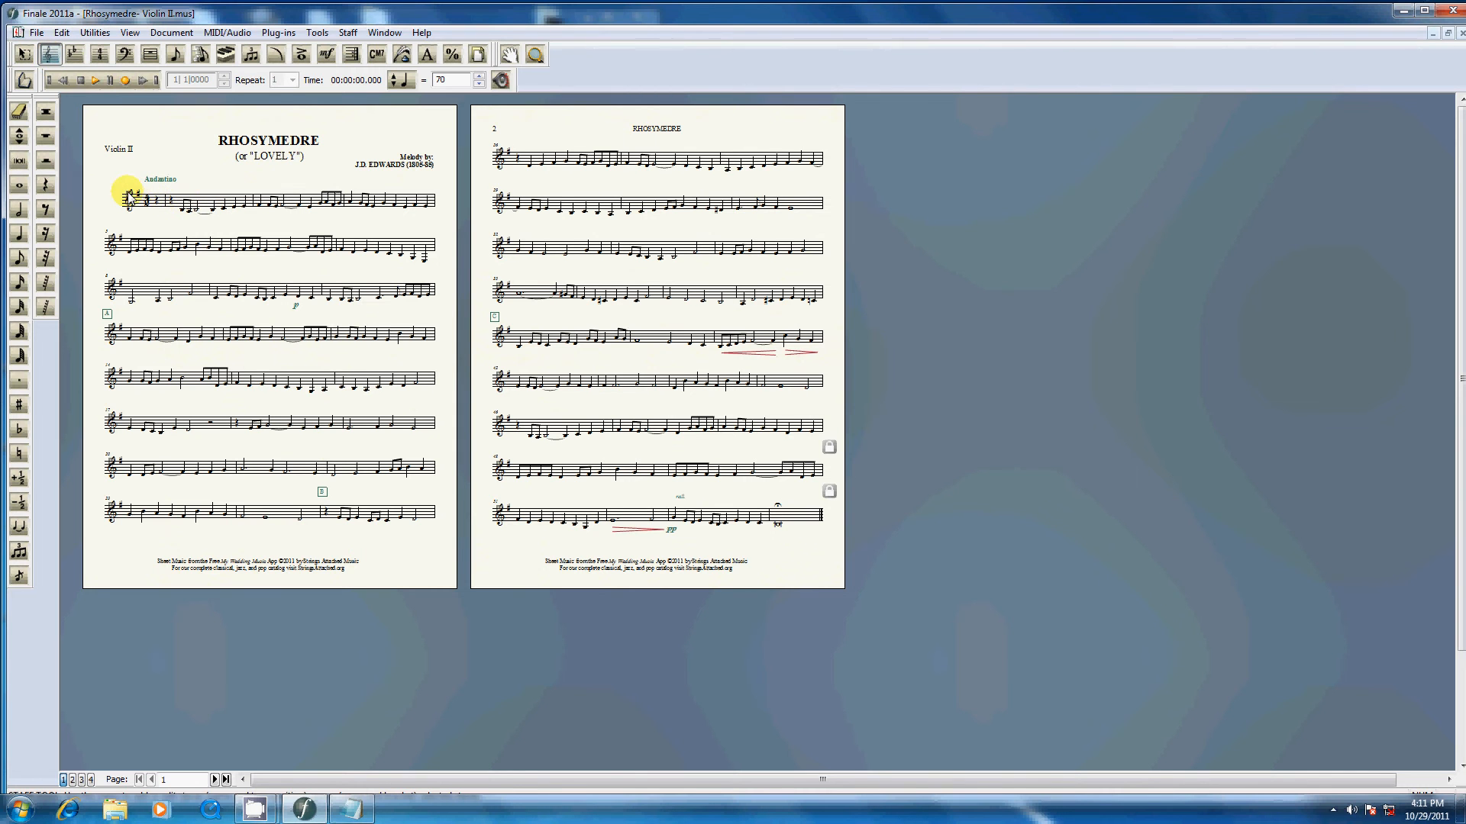
click(166, 201)
click(126, 165)
double_click(129, 196)
mouse_move(129, 200)
mouse_down()
mouse_move(127, 236)
mouse_move(131, 182)
mouse_move(131, 201)
mouse_up()
click(143, 200)
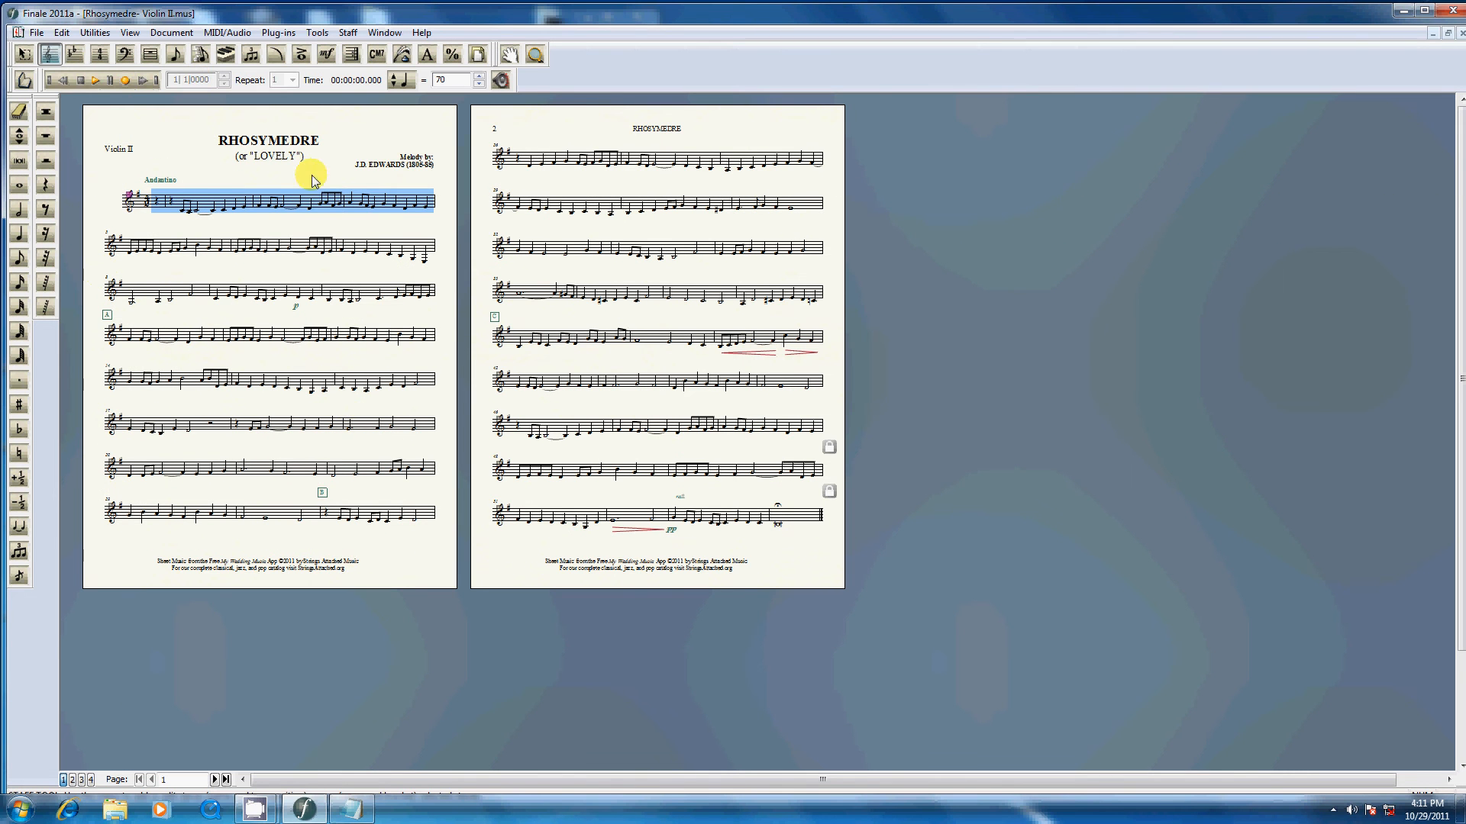
click(129, 197)
drag(129, 197, 130, 203)
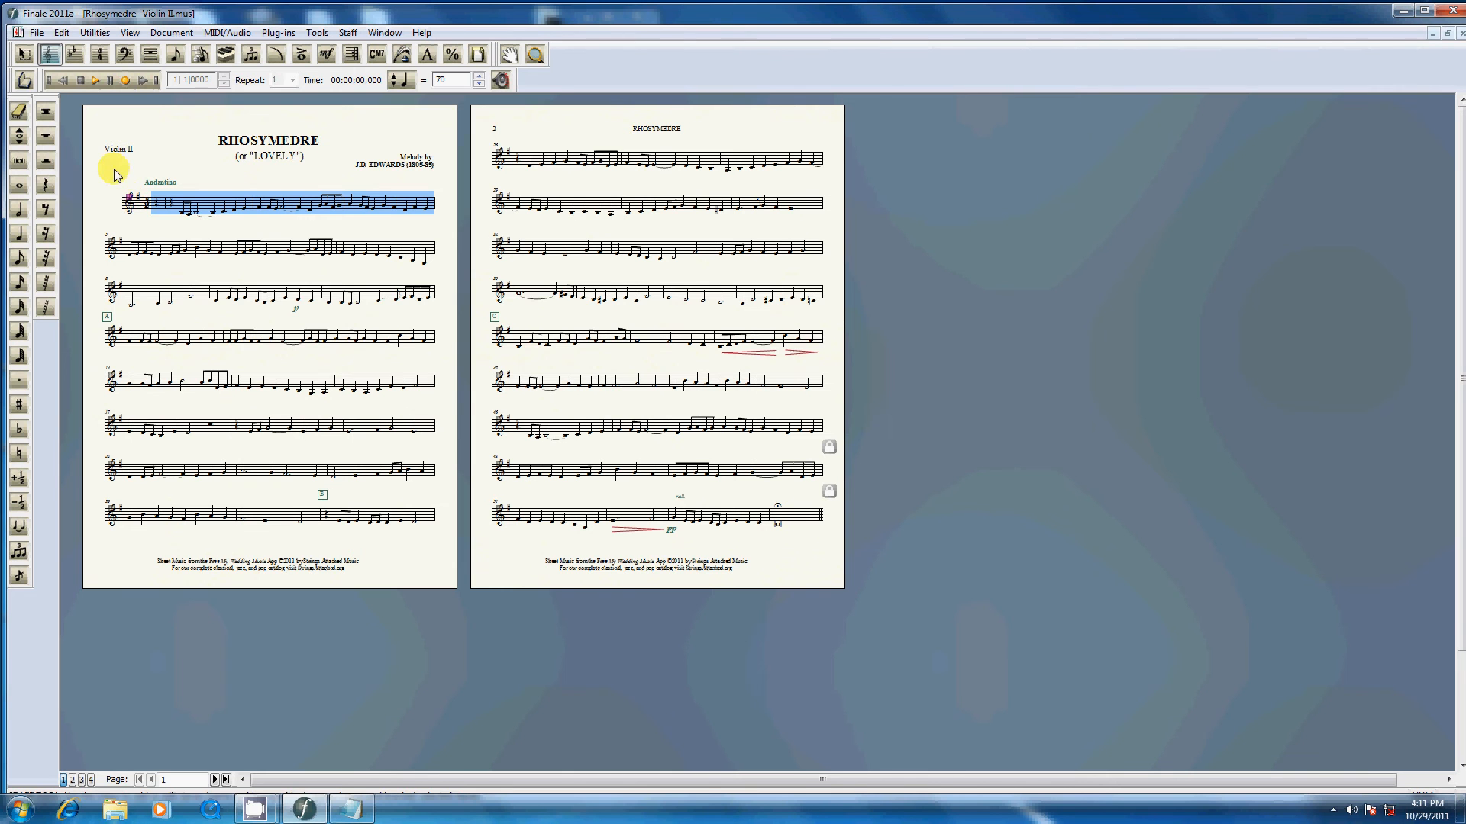
Step: Save the part as "Rhosymedre- Violin II" in the Rhosymedre folder within "app sheet music"
click(38, 34)
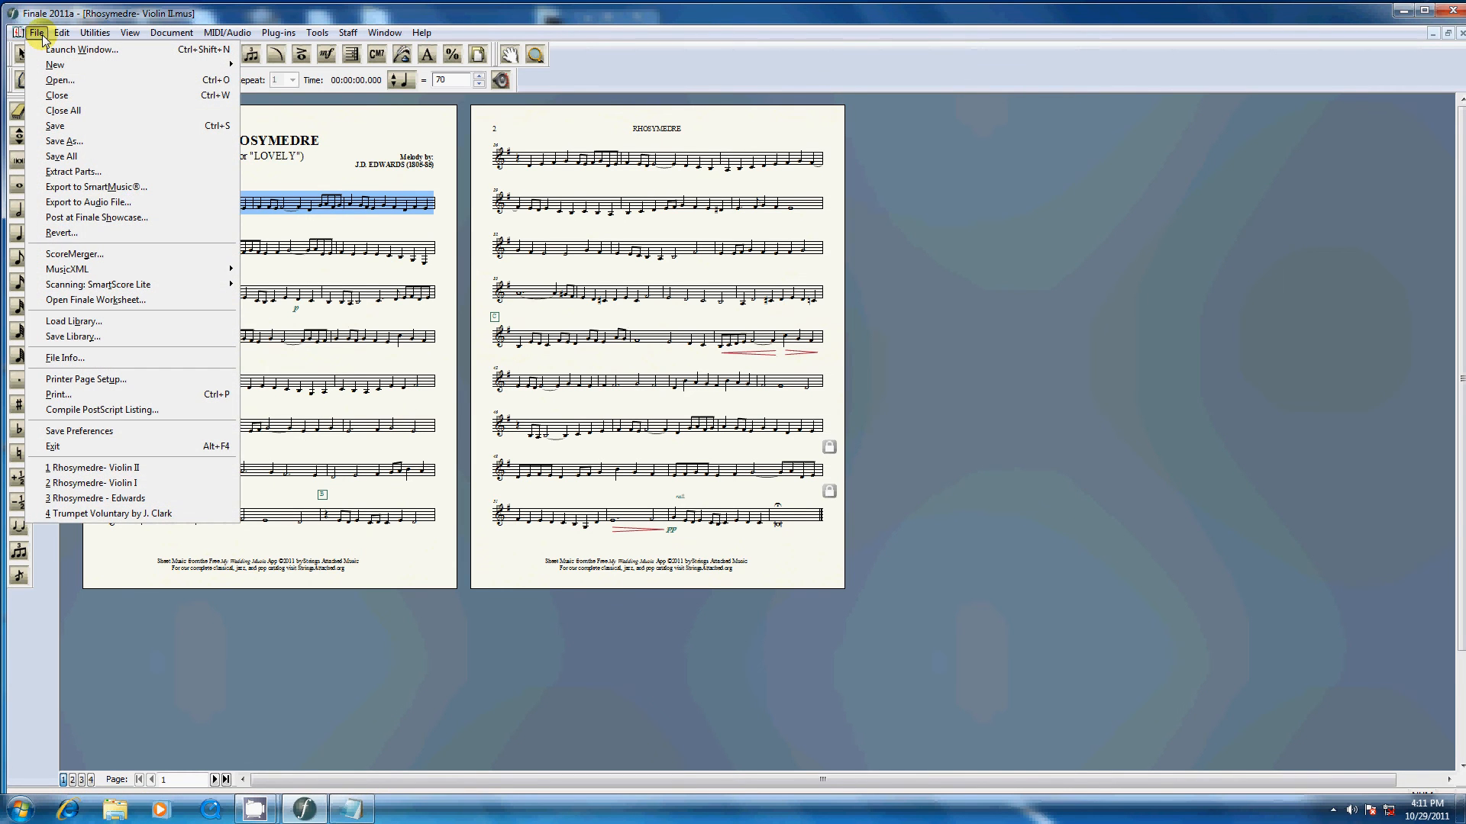
click(65, 142)
click(532, 174)
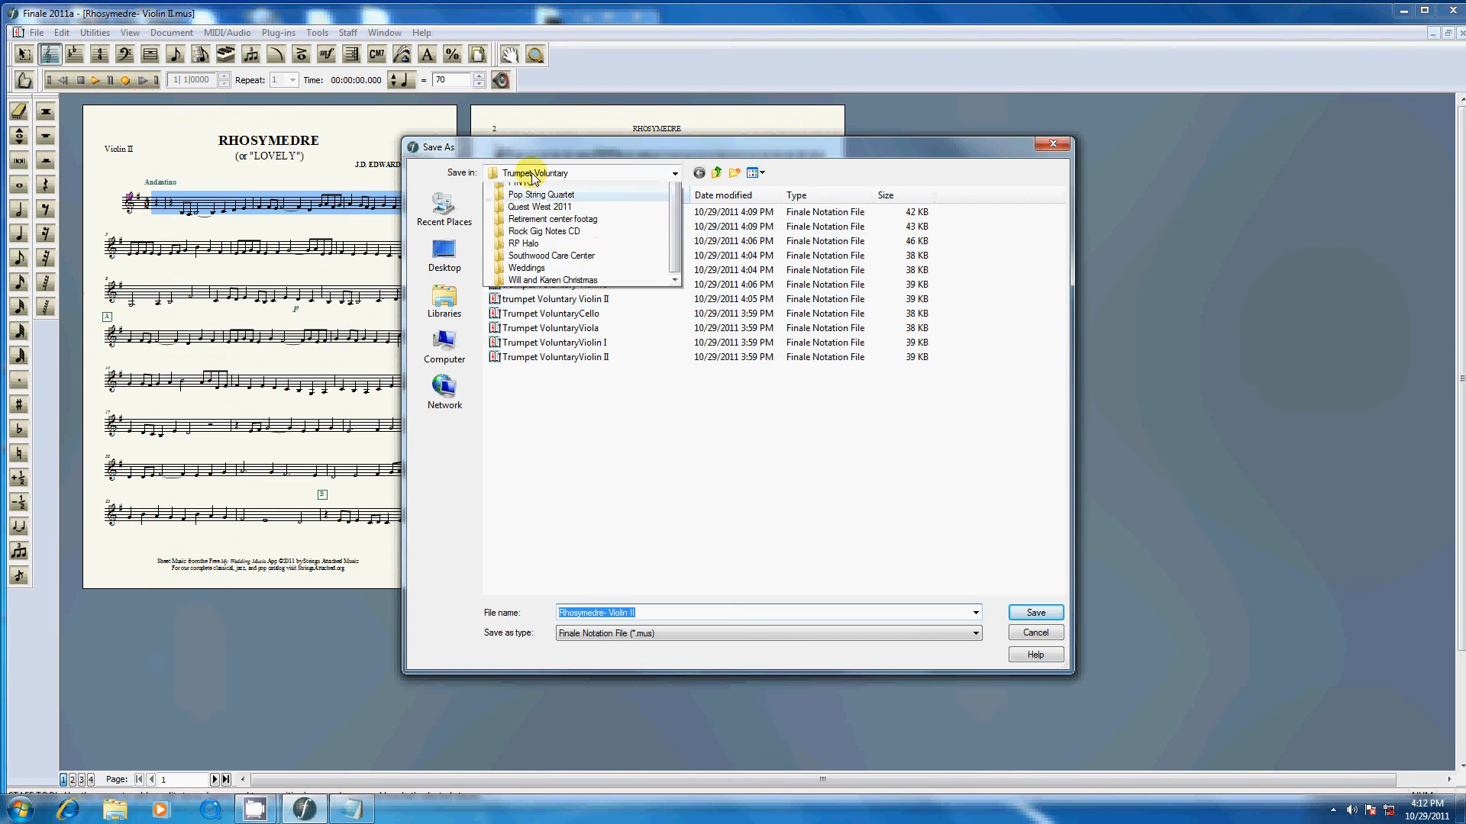
click(542, 229)
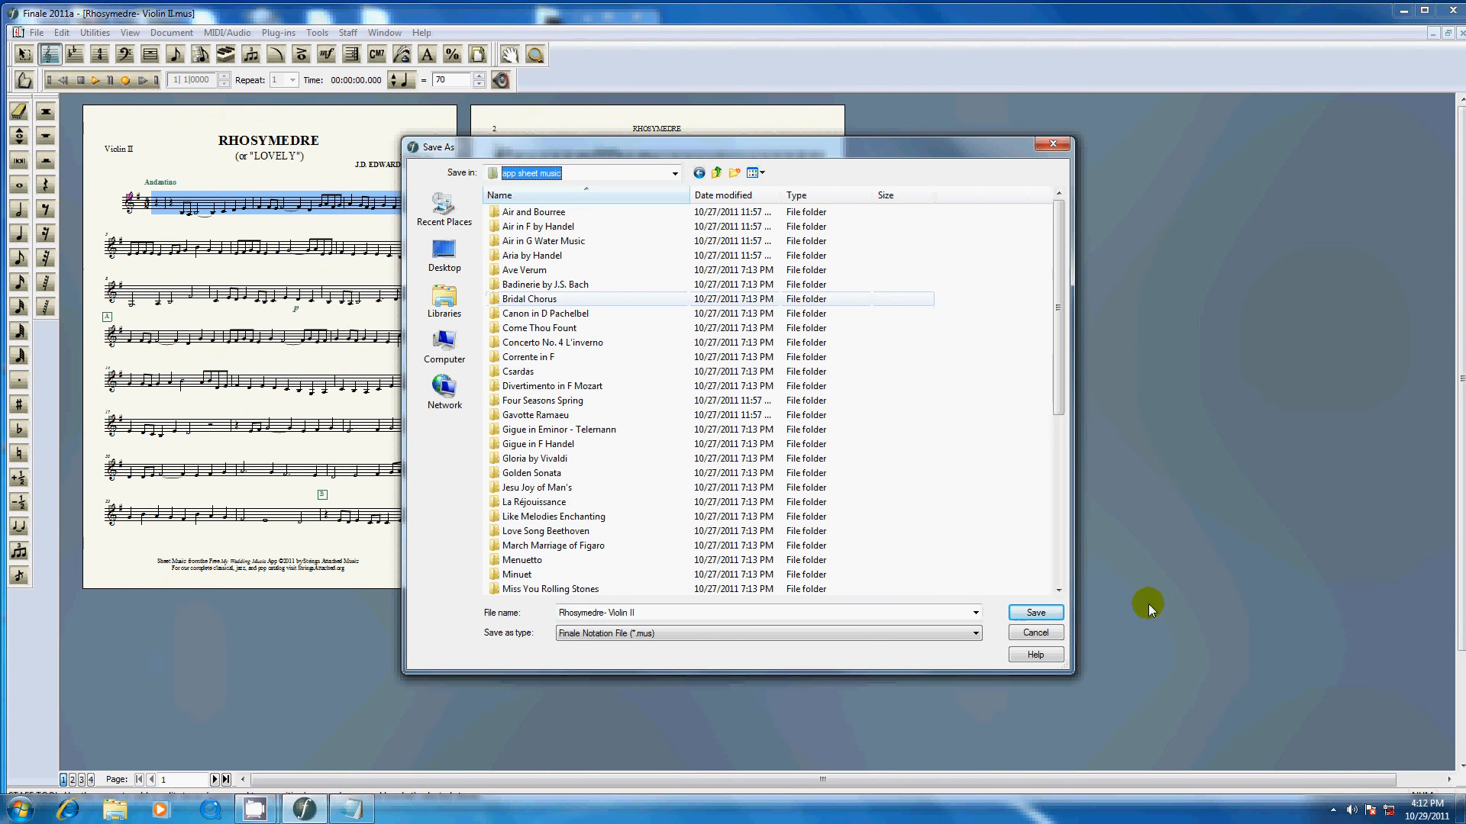
drag(1057, 385, 1066, 515)
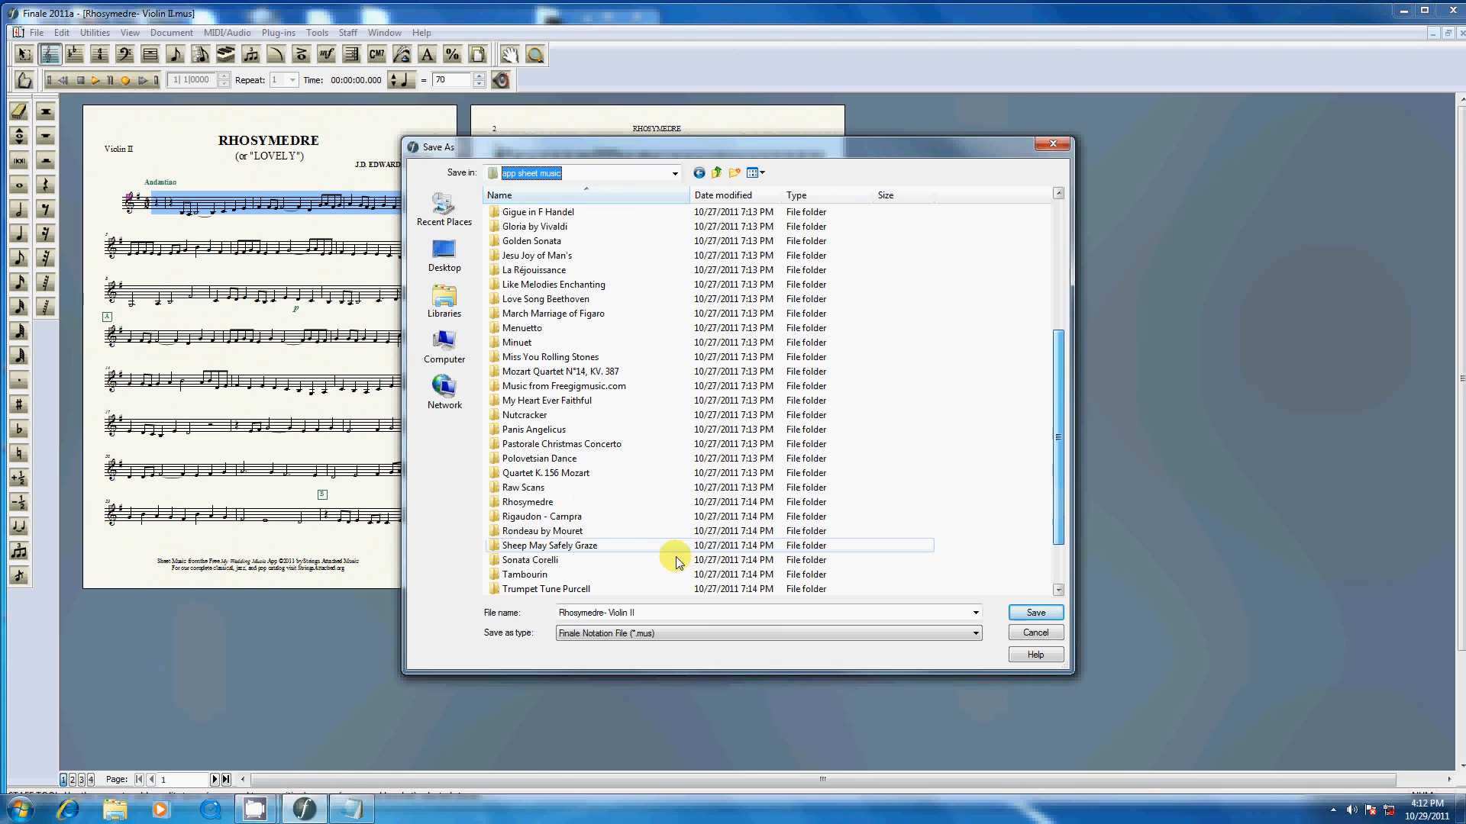
double_click(527, 502)
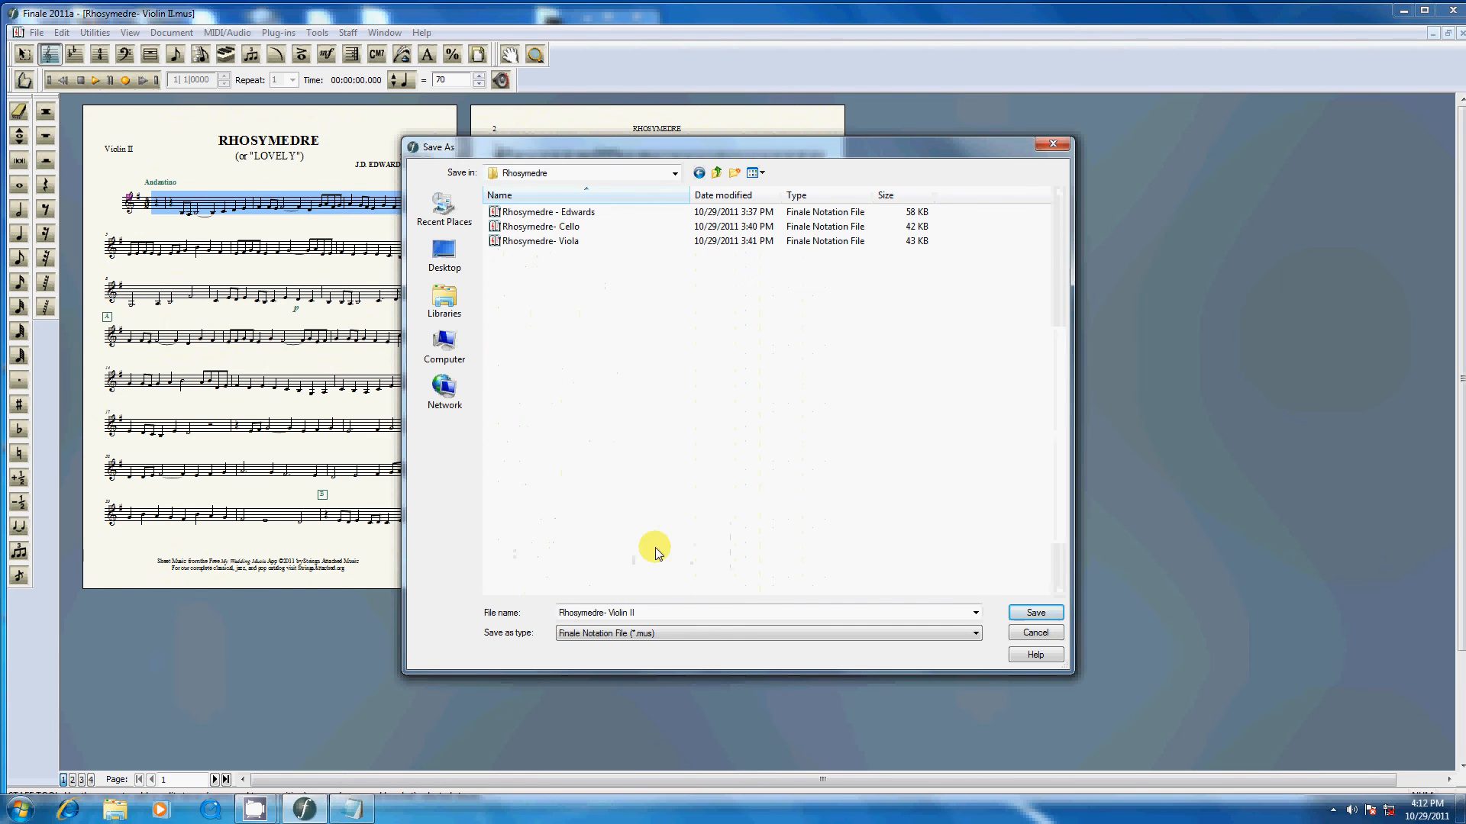
click(1053, 616)
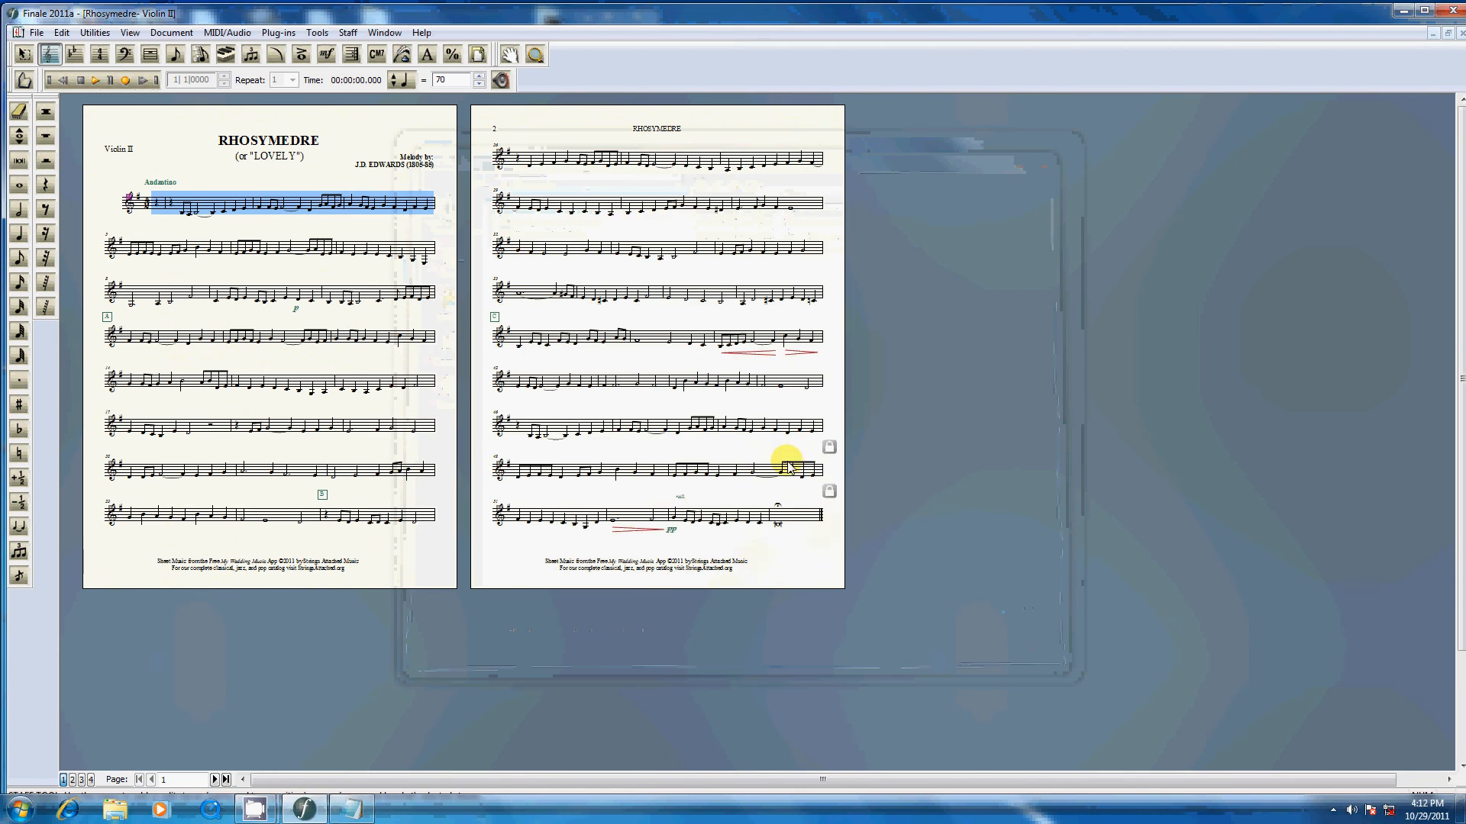
Step: Print the Violin II part to a PDF named "Rhosymedre- Violin II" in the Rhosymedre folder within "app sheet music"
key(ctrl+p)
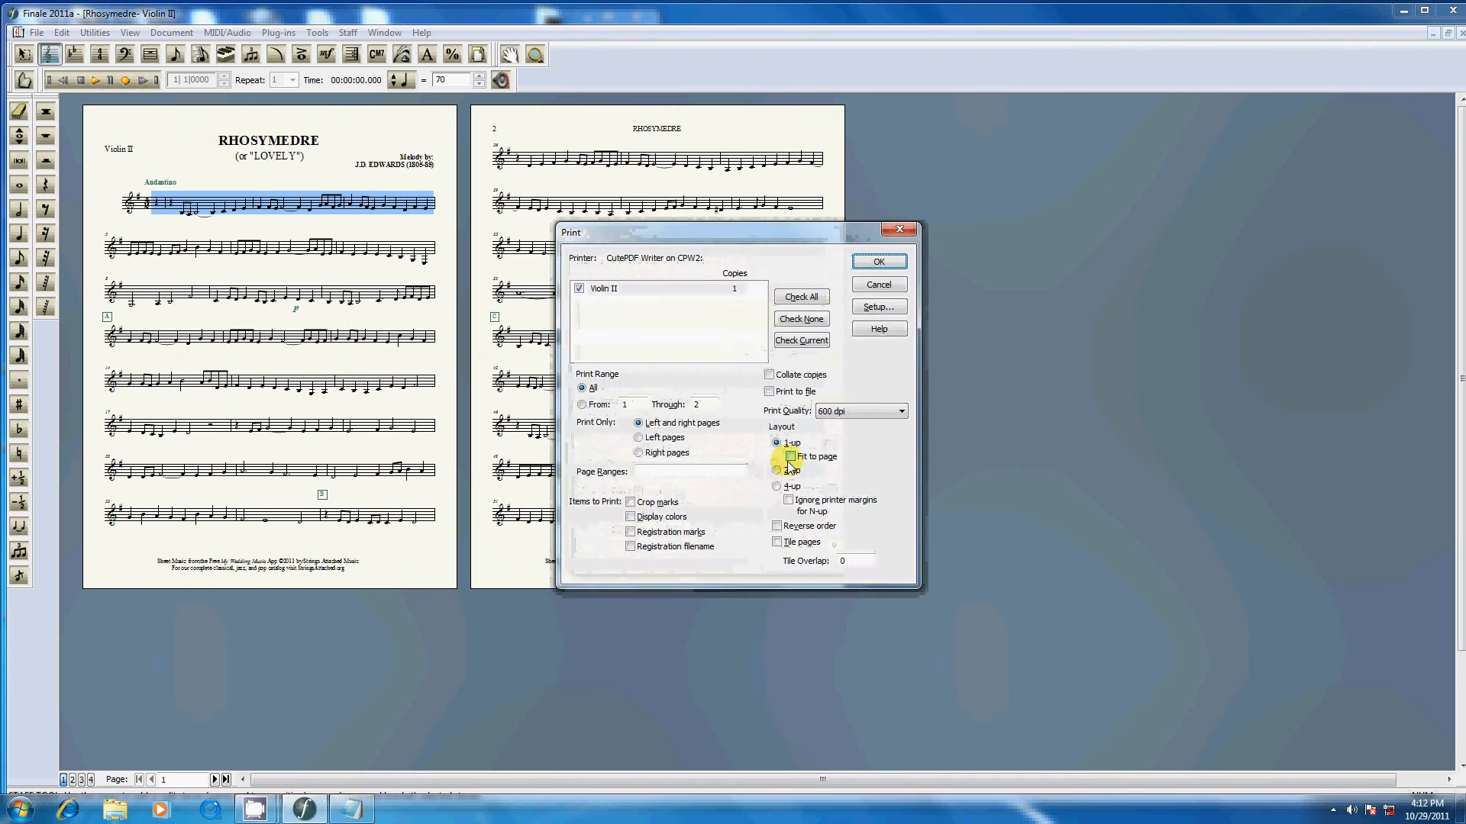
key(Return)
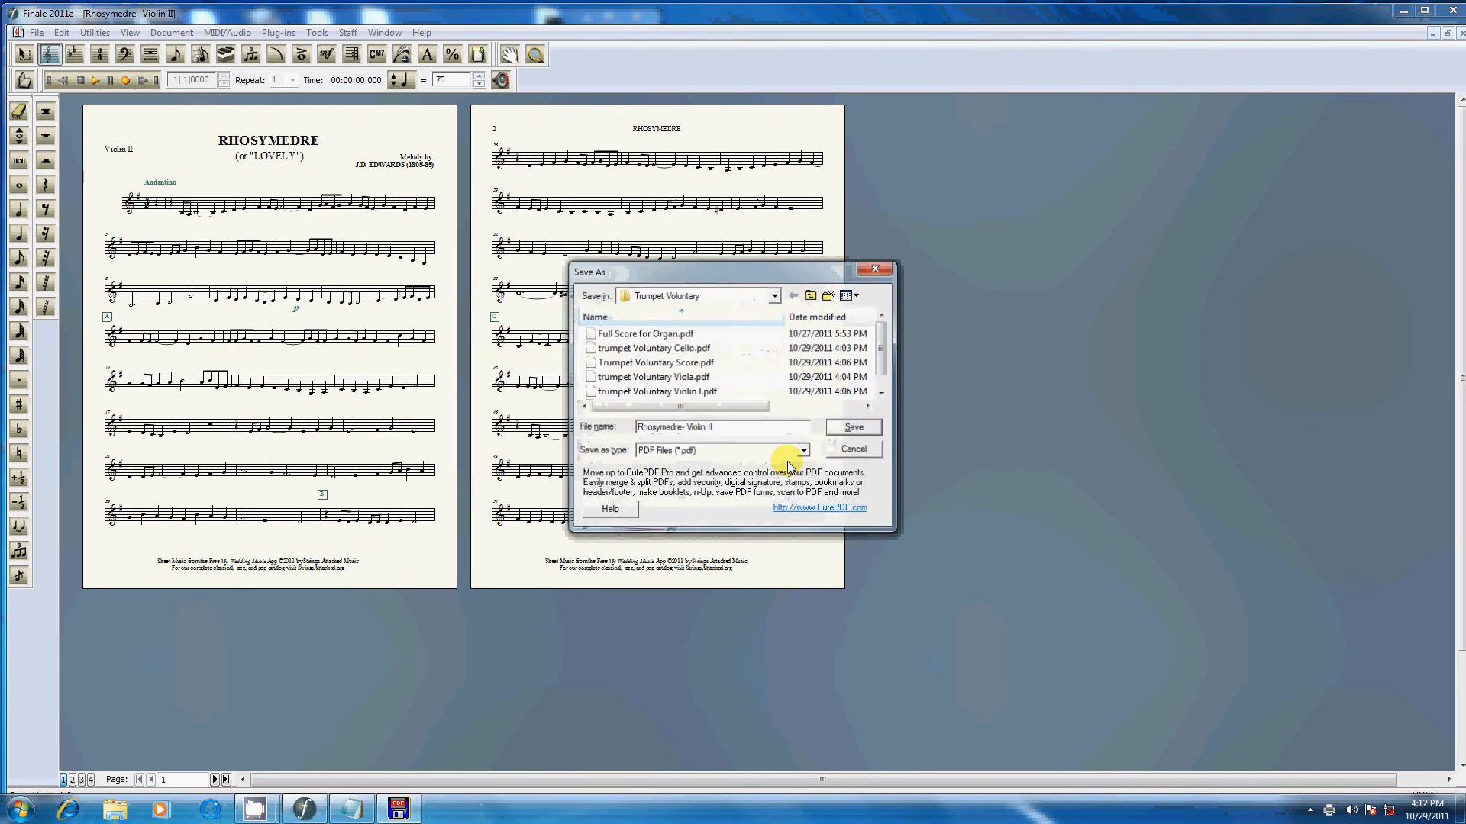
click(665, 298)
scroll(665, 300, up, 5)
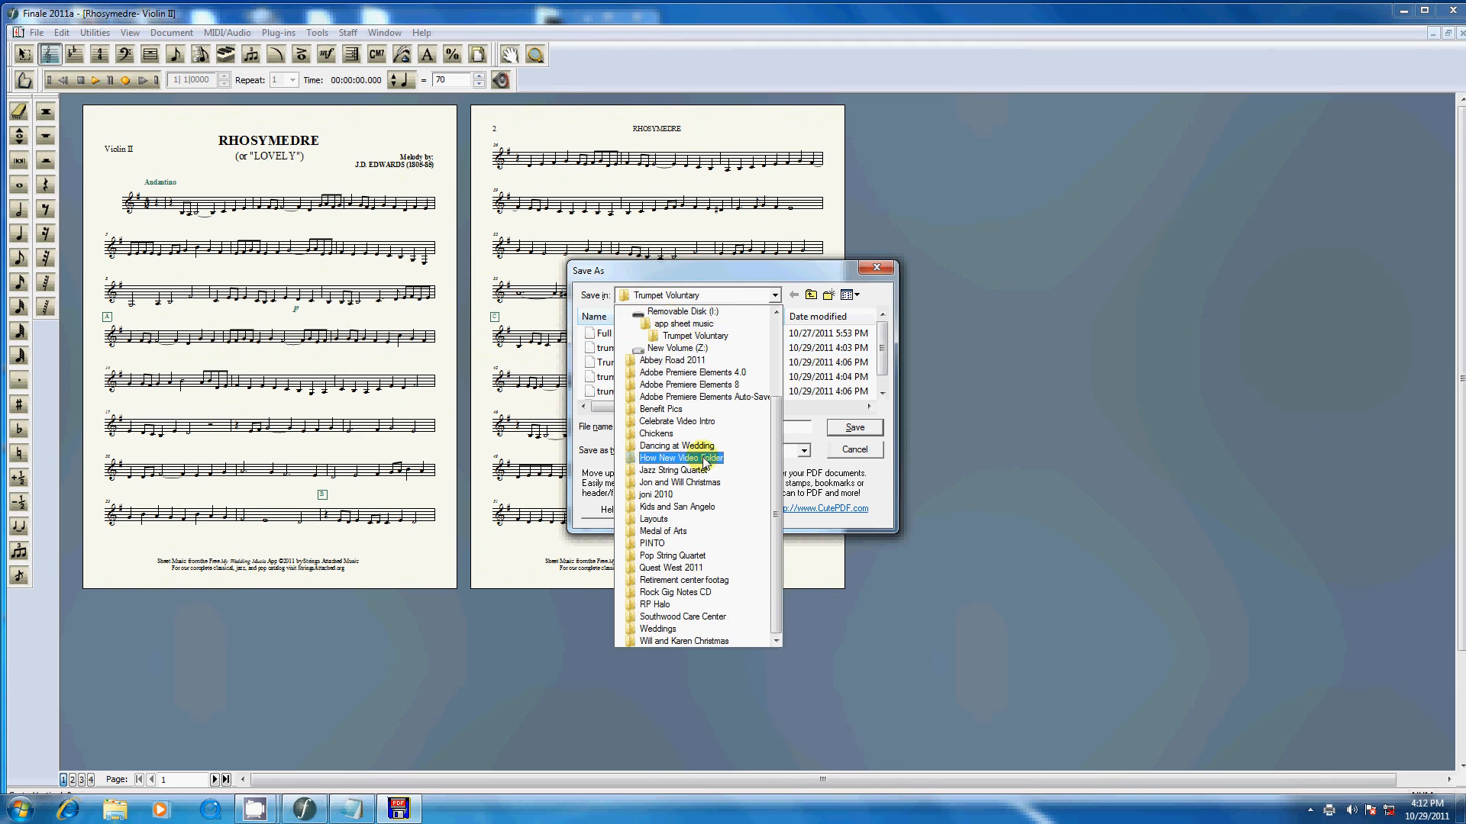
click(687, 328)
drag(883, 329, 860, 359)
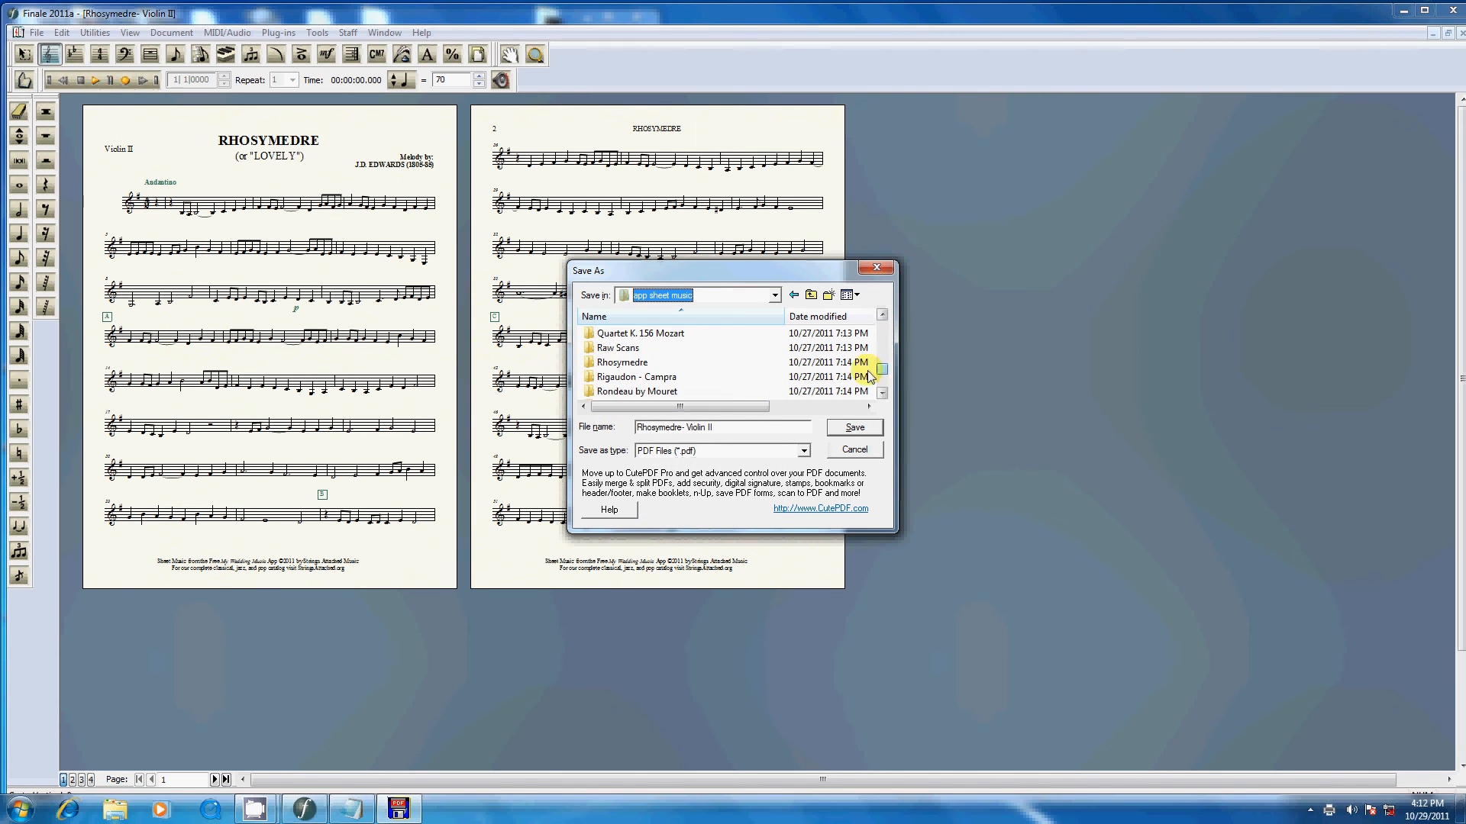
click(607, 361)
click(855, 429)
click(854, 429)
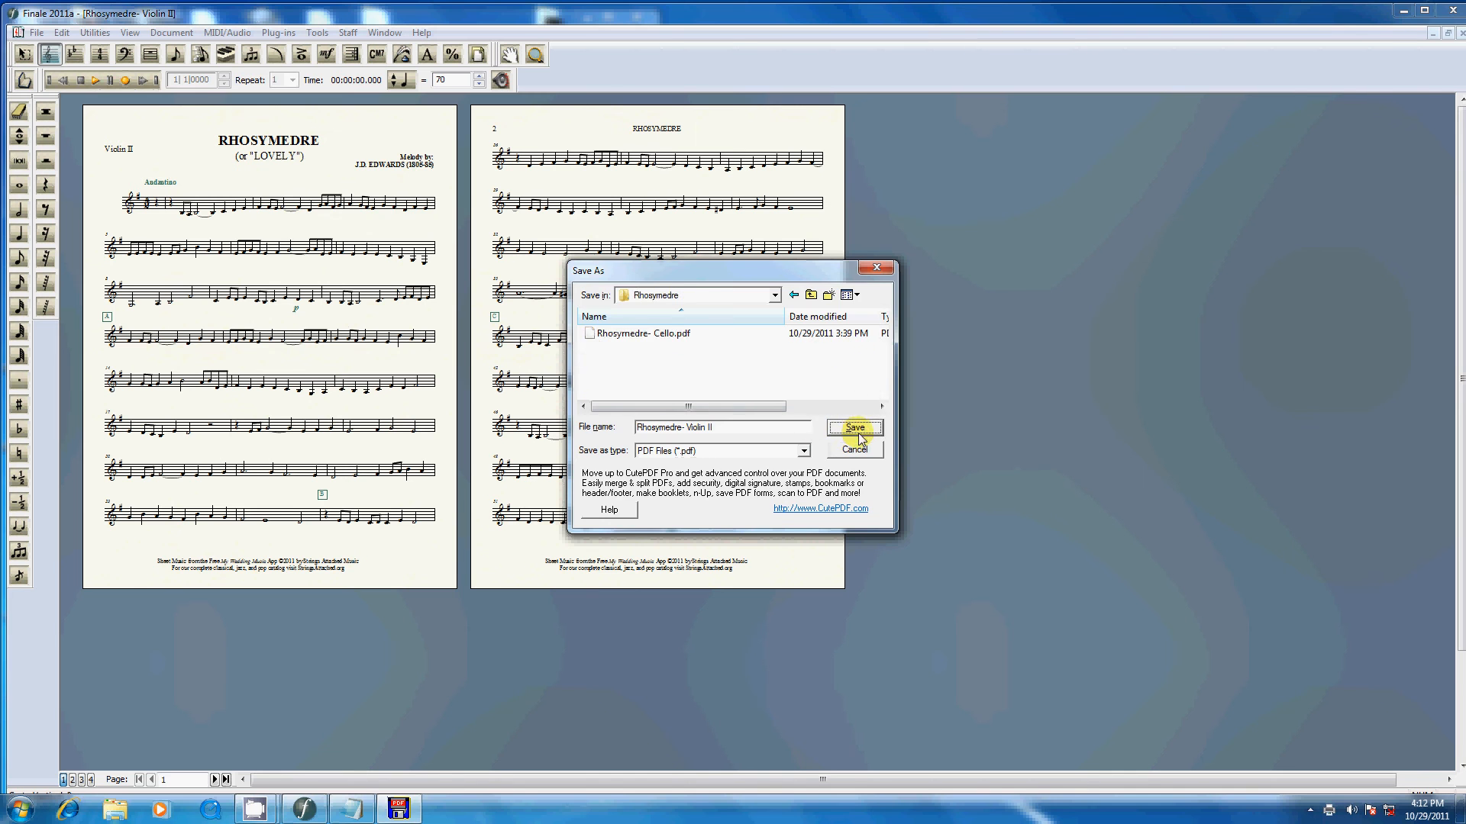
Step: Close the Violin II part with its changes saved, and zoom the Violin I part out until both pages show completely
click(1460, 33)
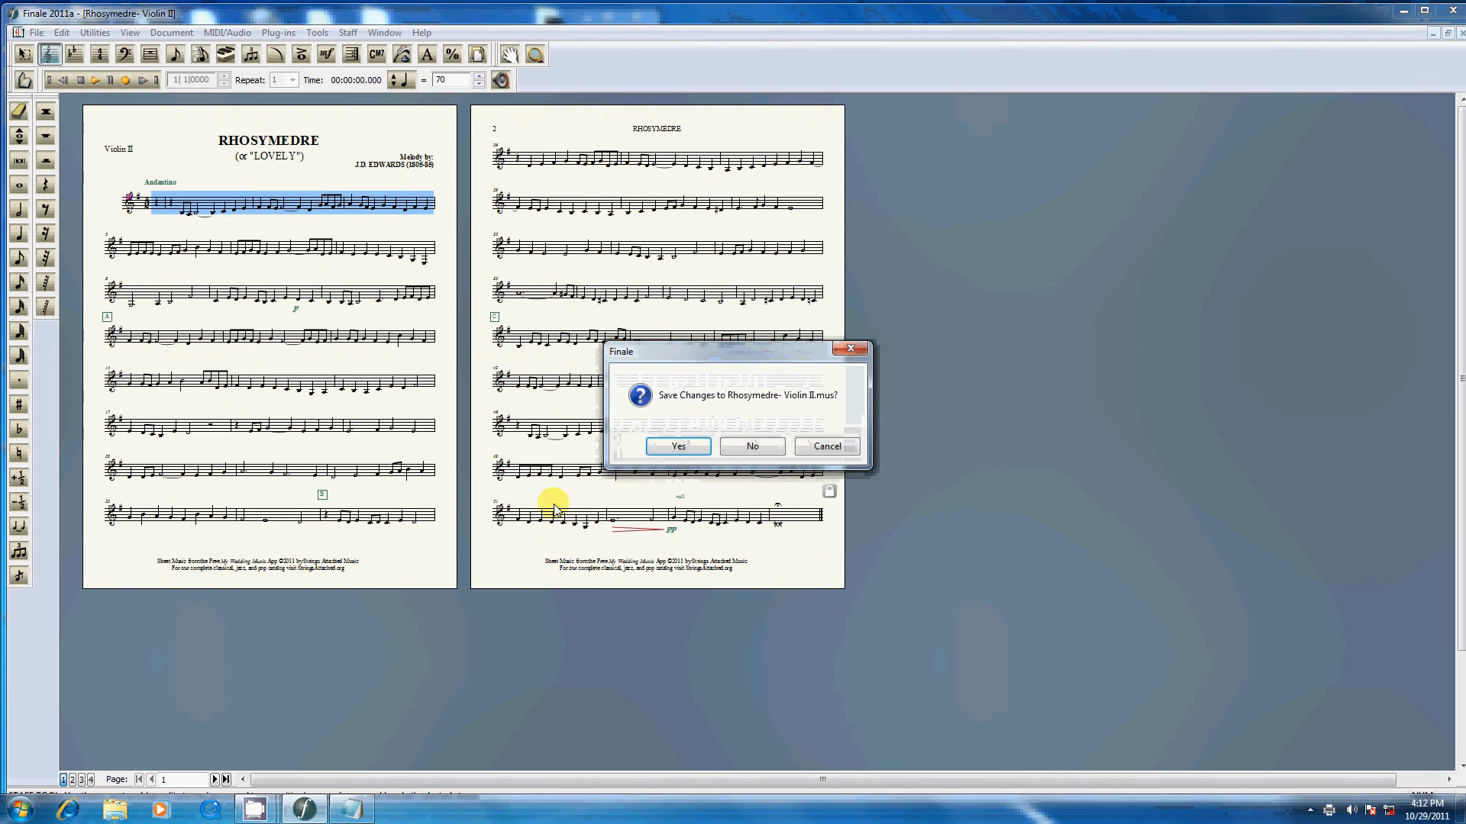
click(665, 449)
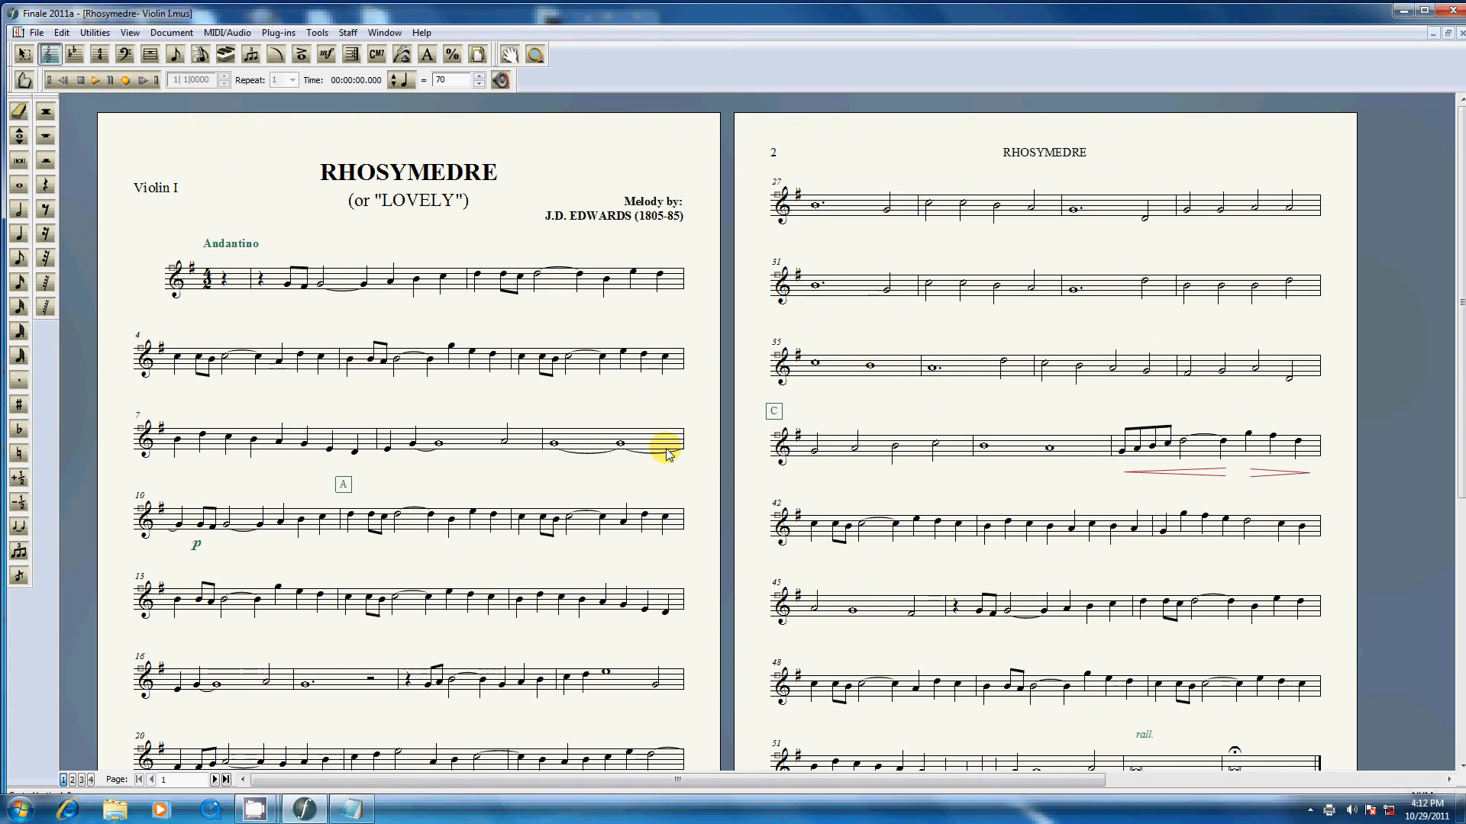
key(ctrl+3)
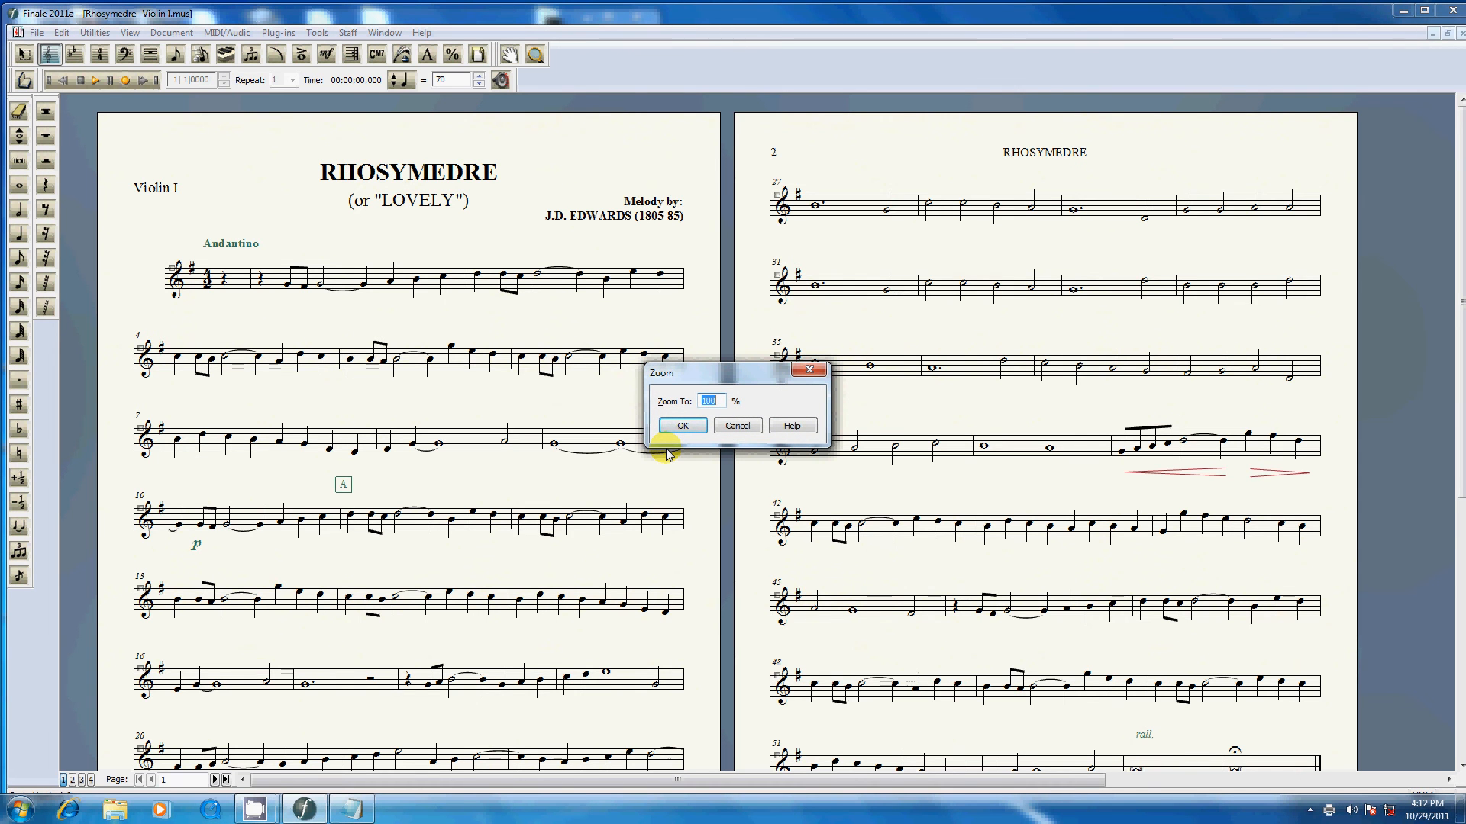
key(Return)
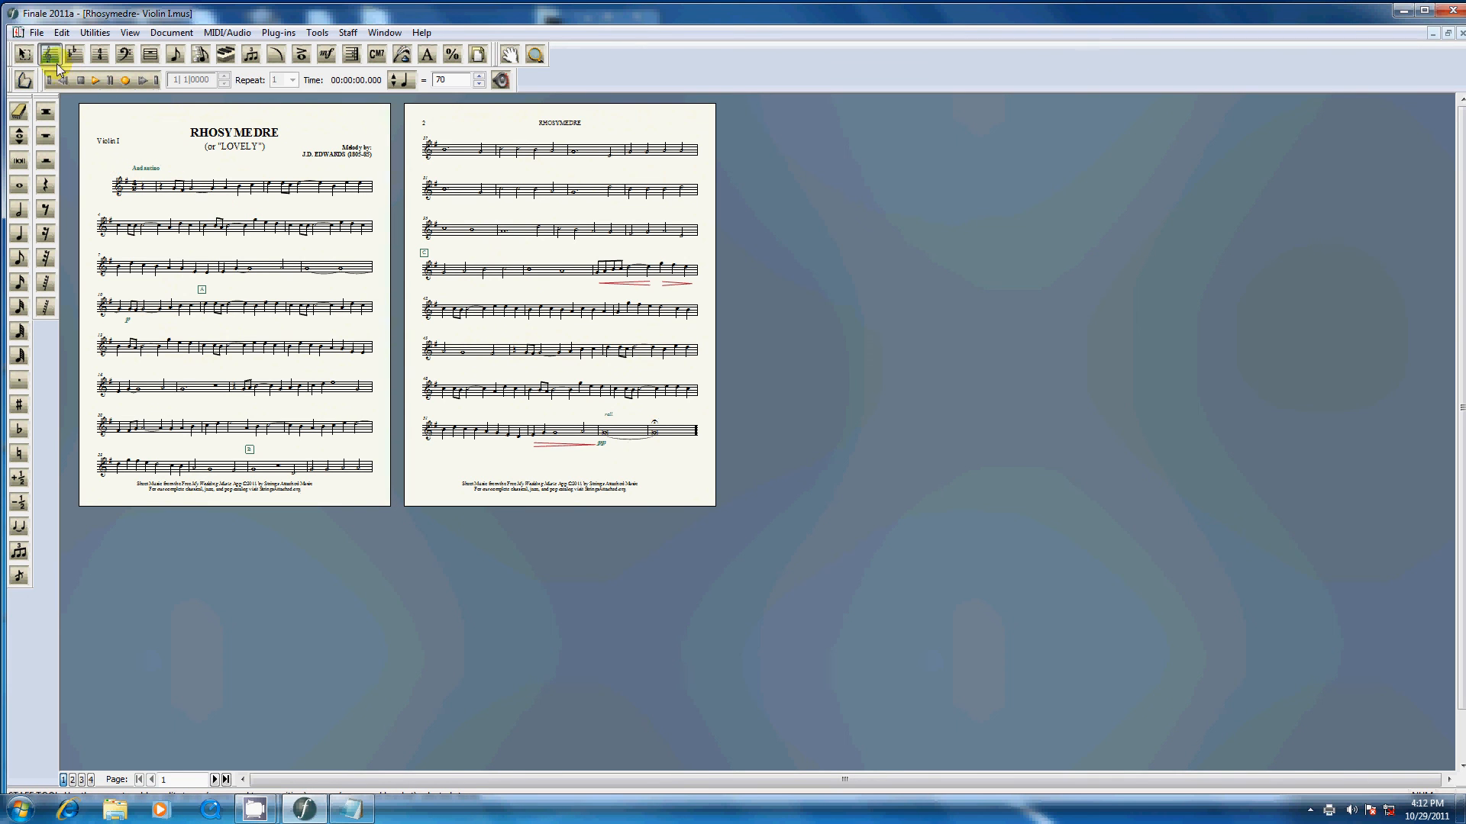
Step: Try moving the first system of the Violin I part slightly down with the Staff tool, and move it back
click(119, 181)
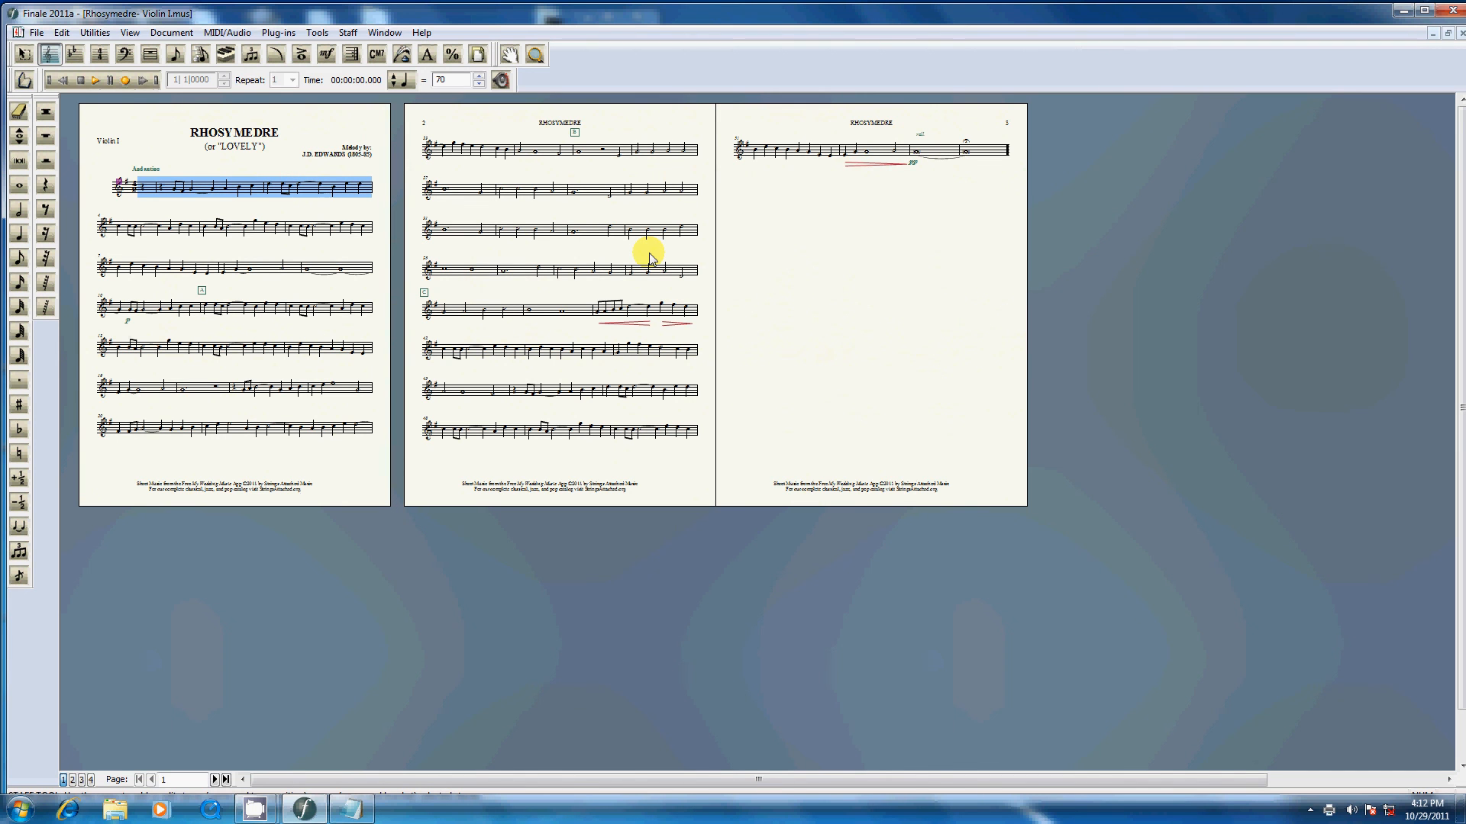
click(119, 183)
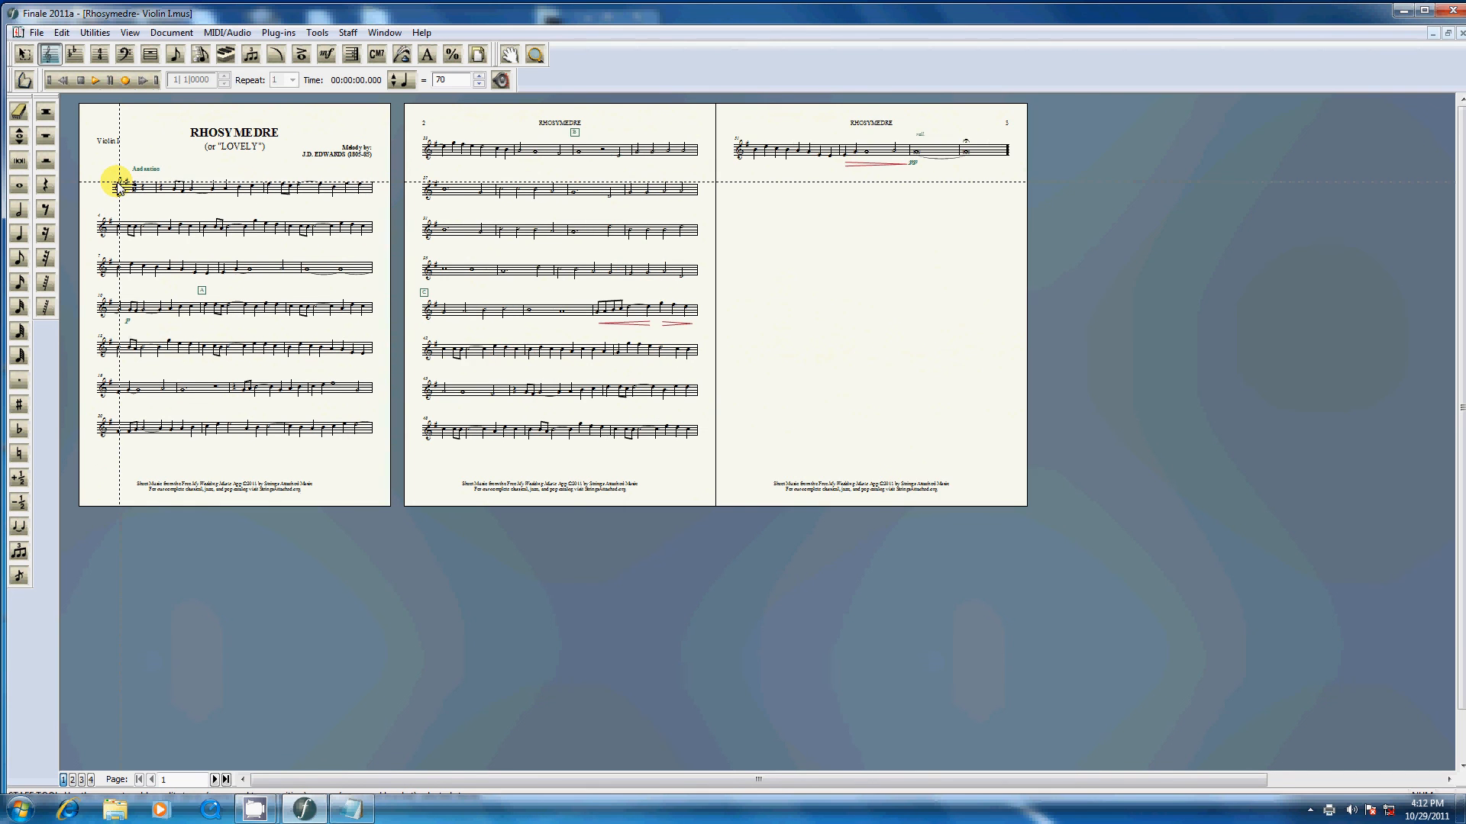
click(120, 183)
Step: Resize the Violin I pages to 98% with margins held, from page 1 through the end of the piece
click(453, 54)
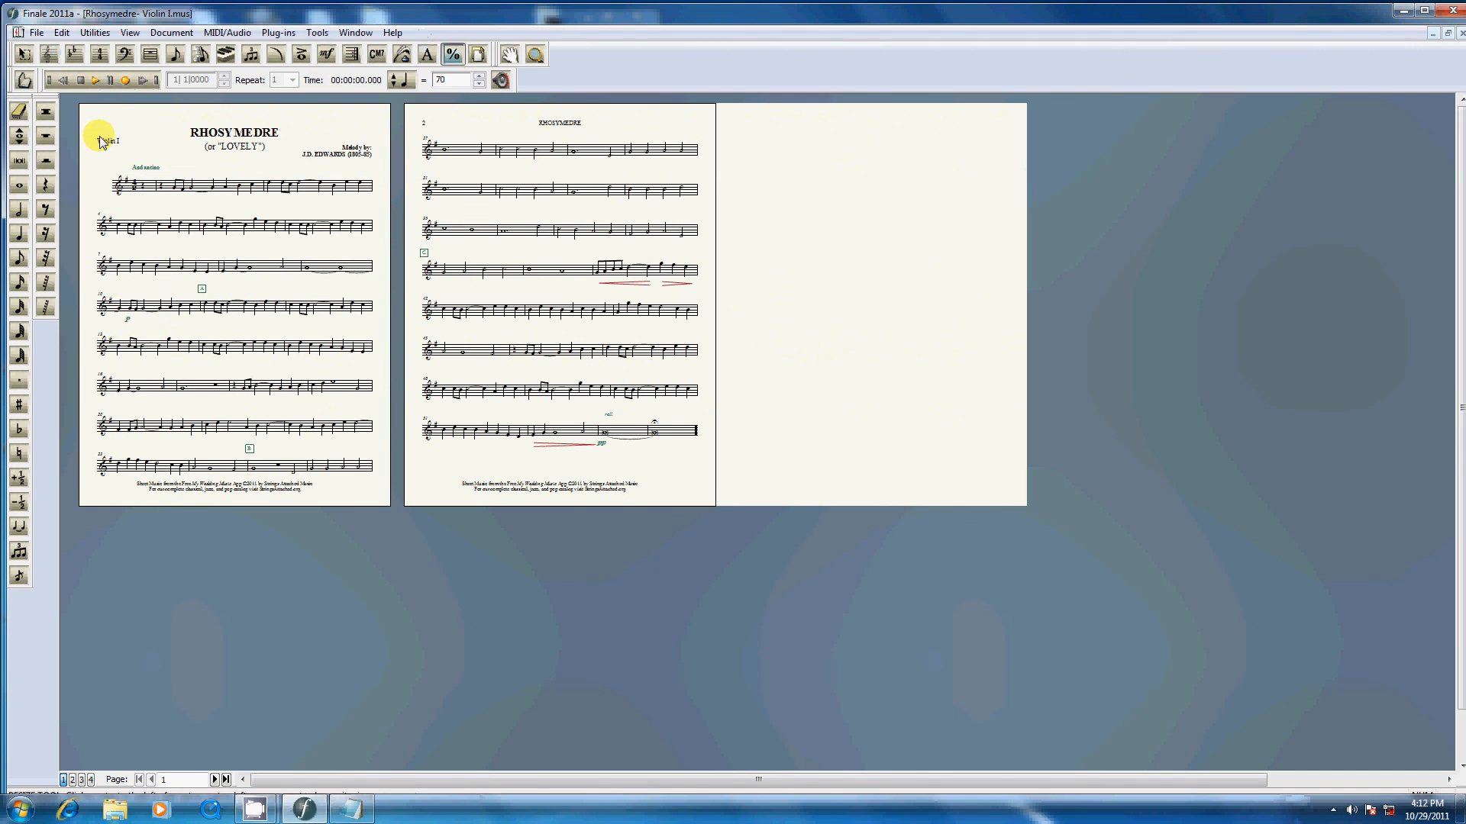
click(114, 131)
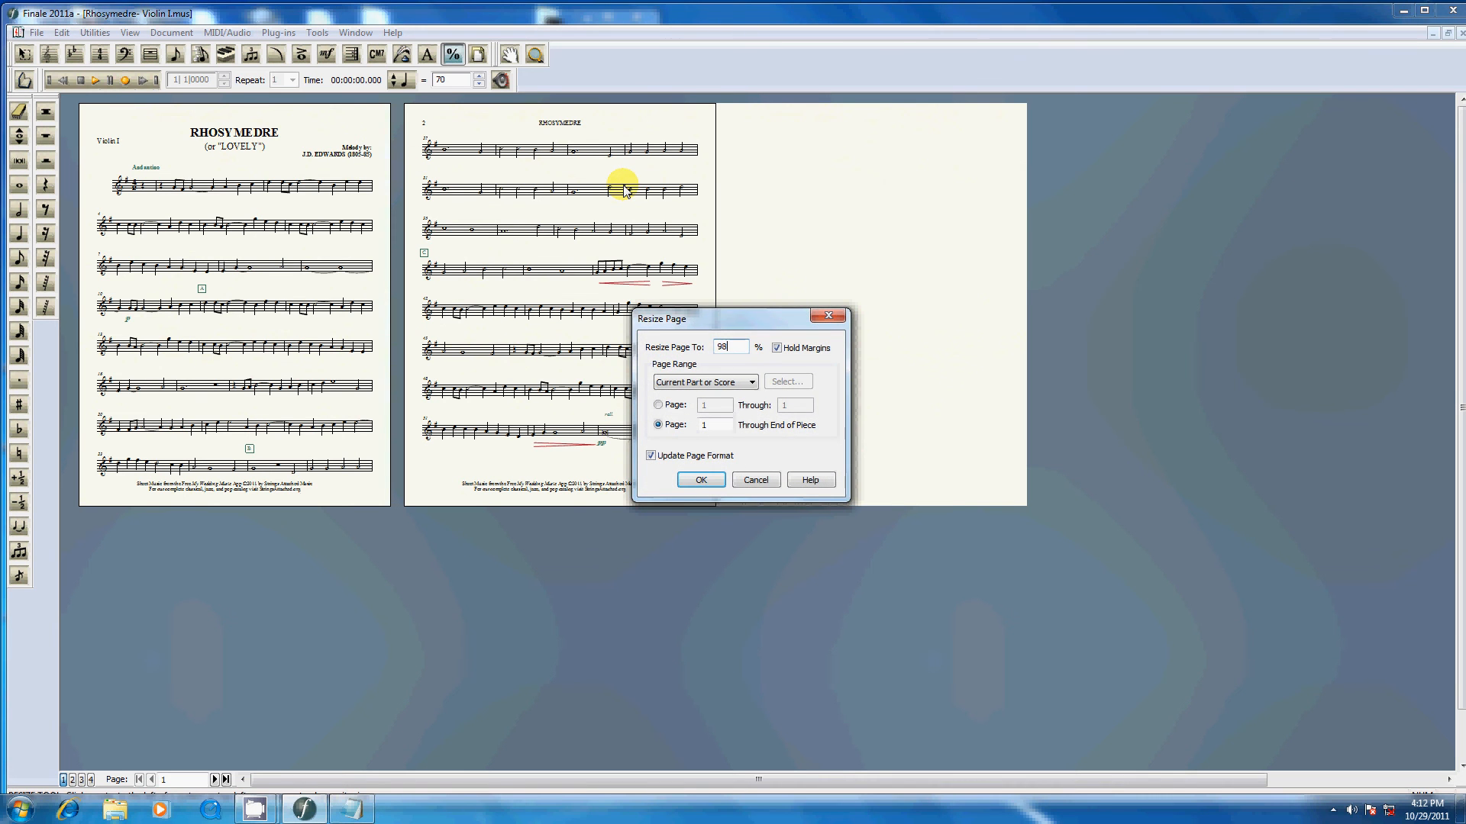
text(98)
key(Return)
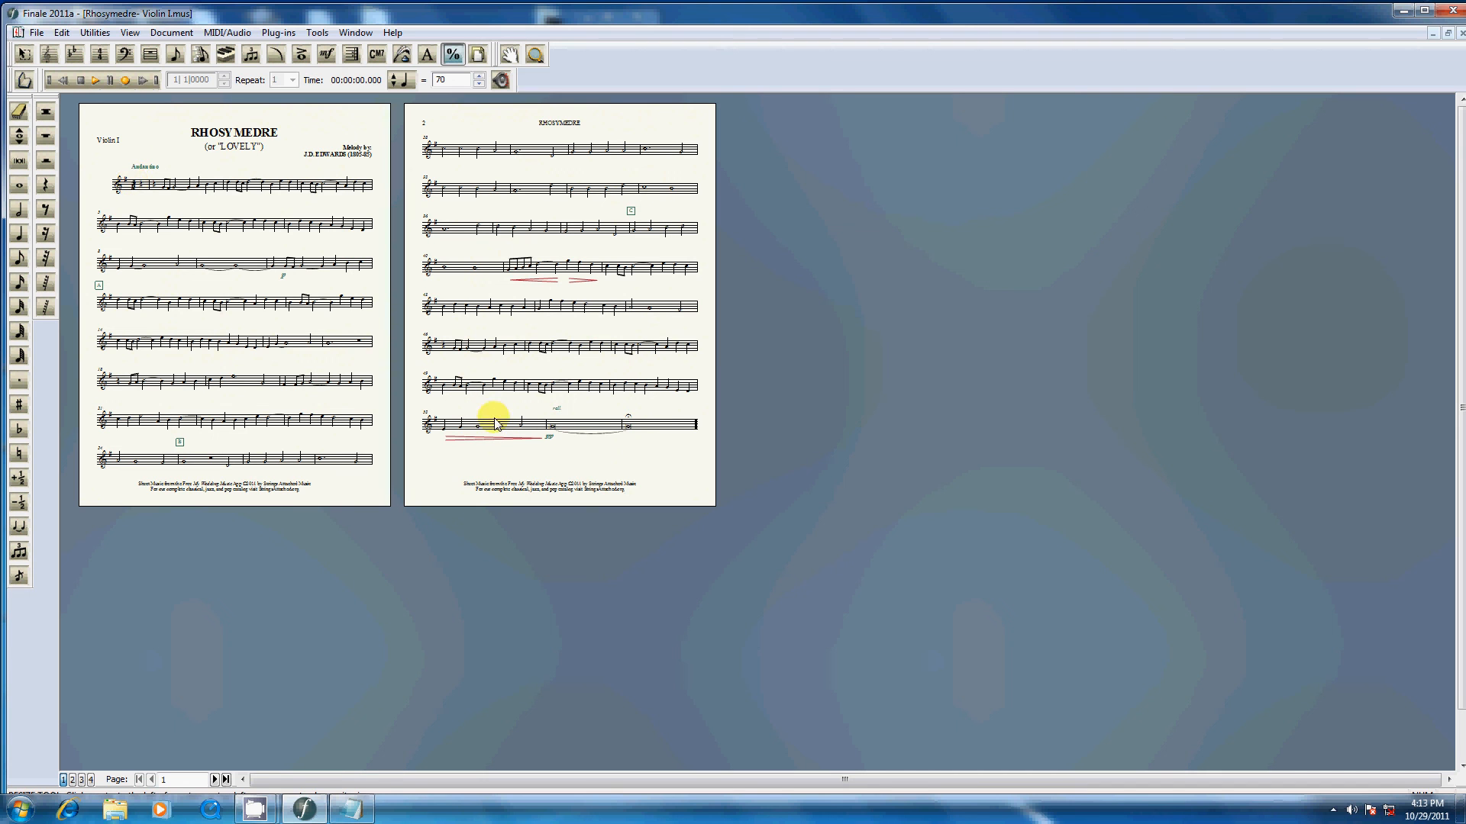
Step: Try locking measures 51 through 54 into one system with Fit Measures, and undo it
click(23, 53)
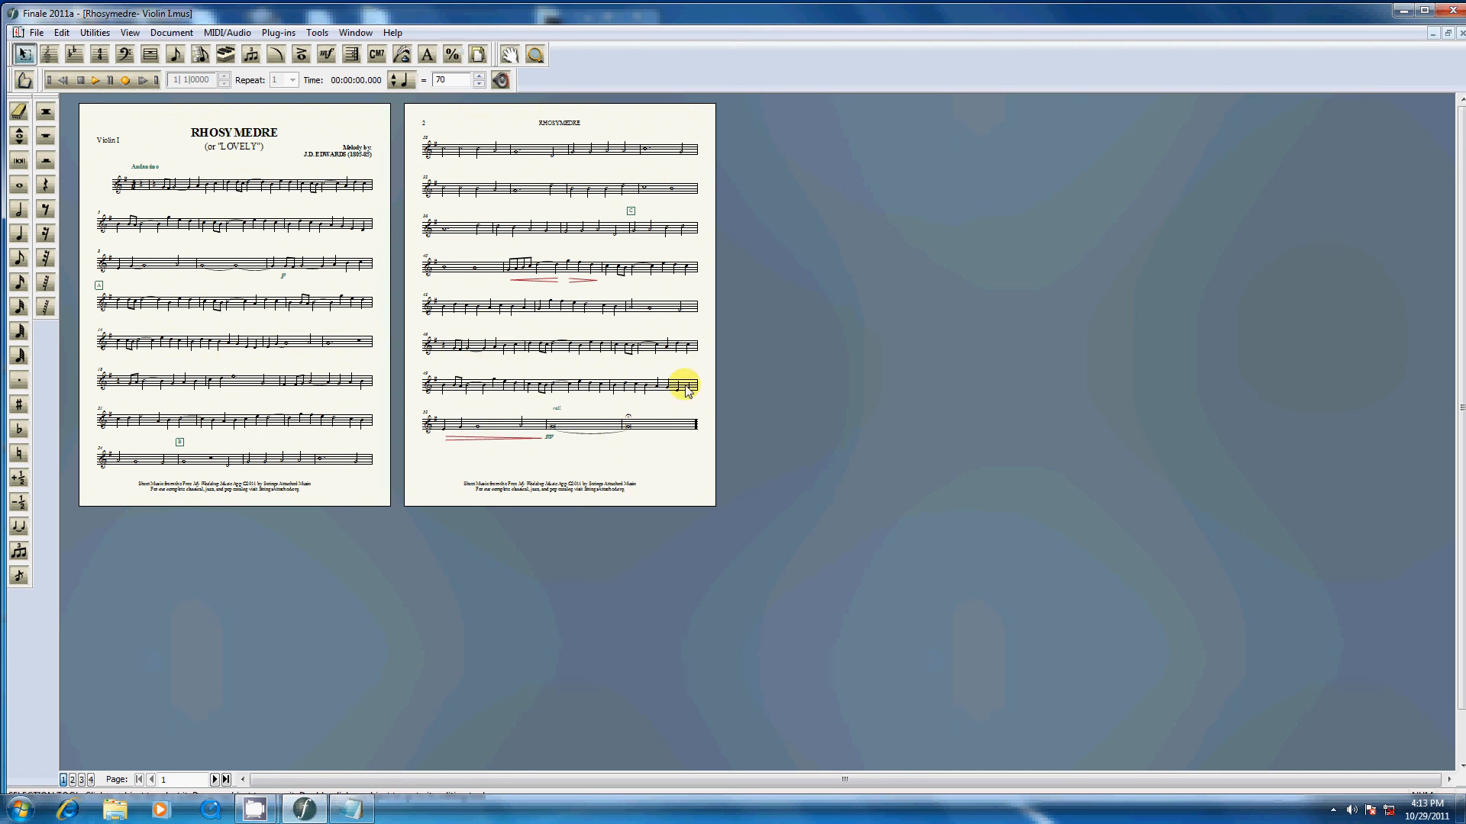
click(687, 386)
shift+click(689, 427)
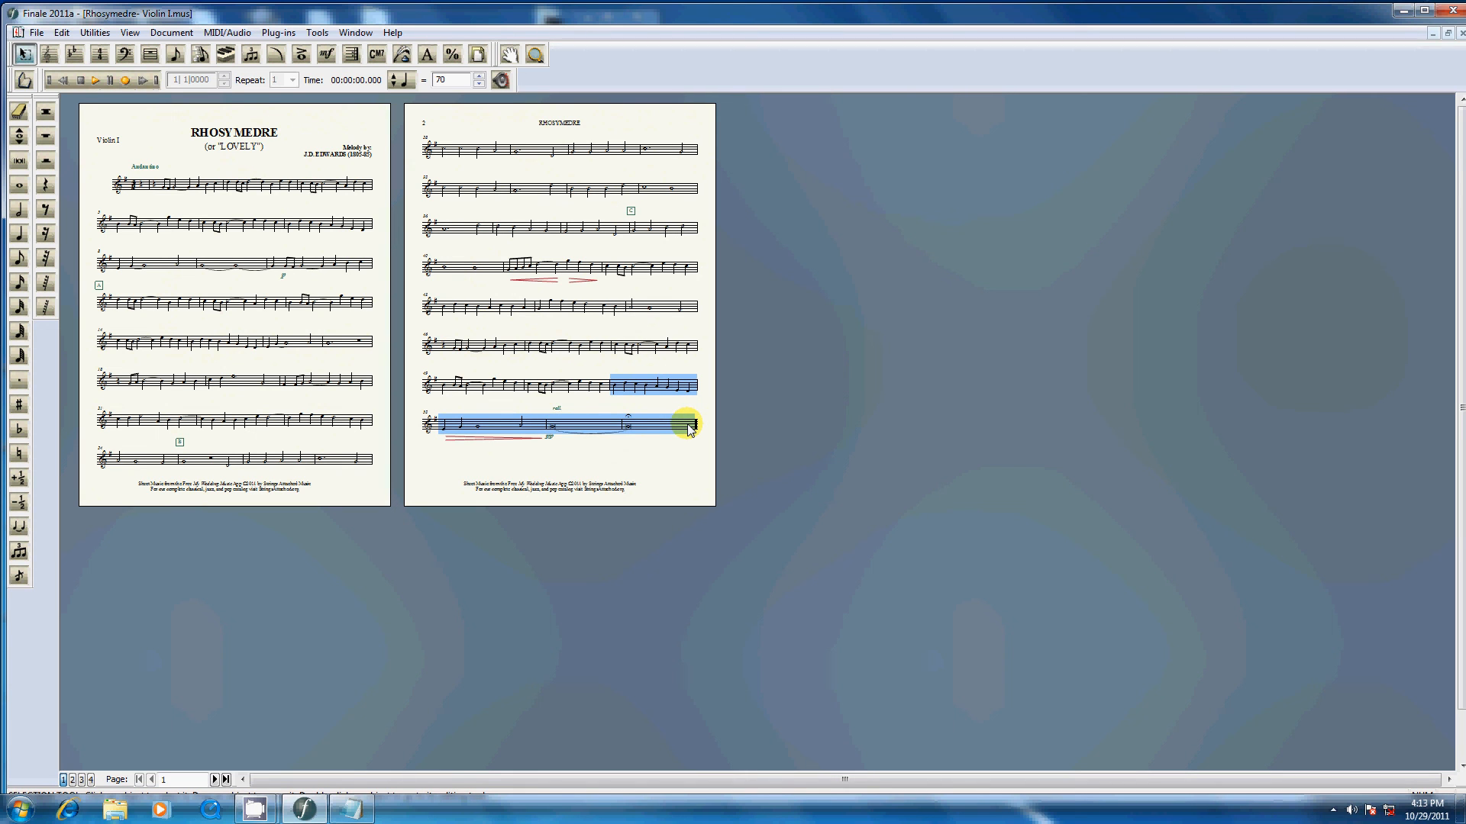
key(ctrl+m)
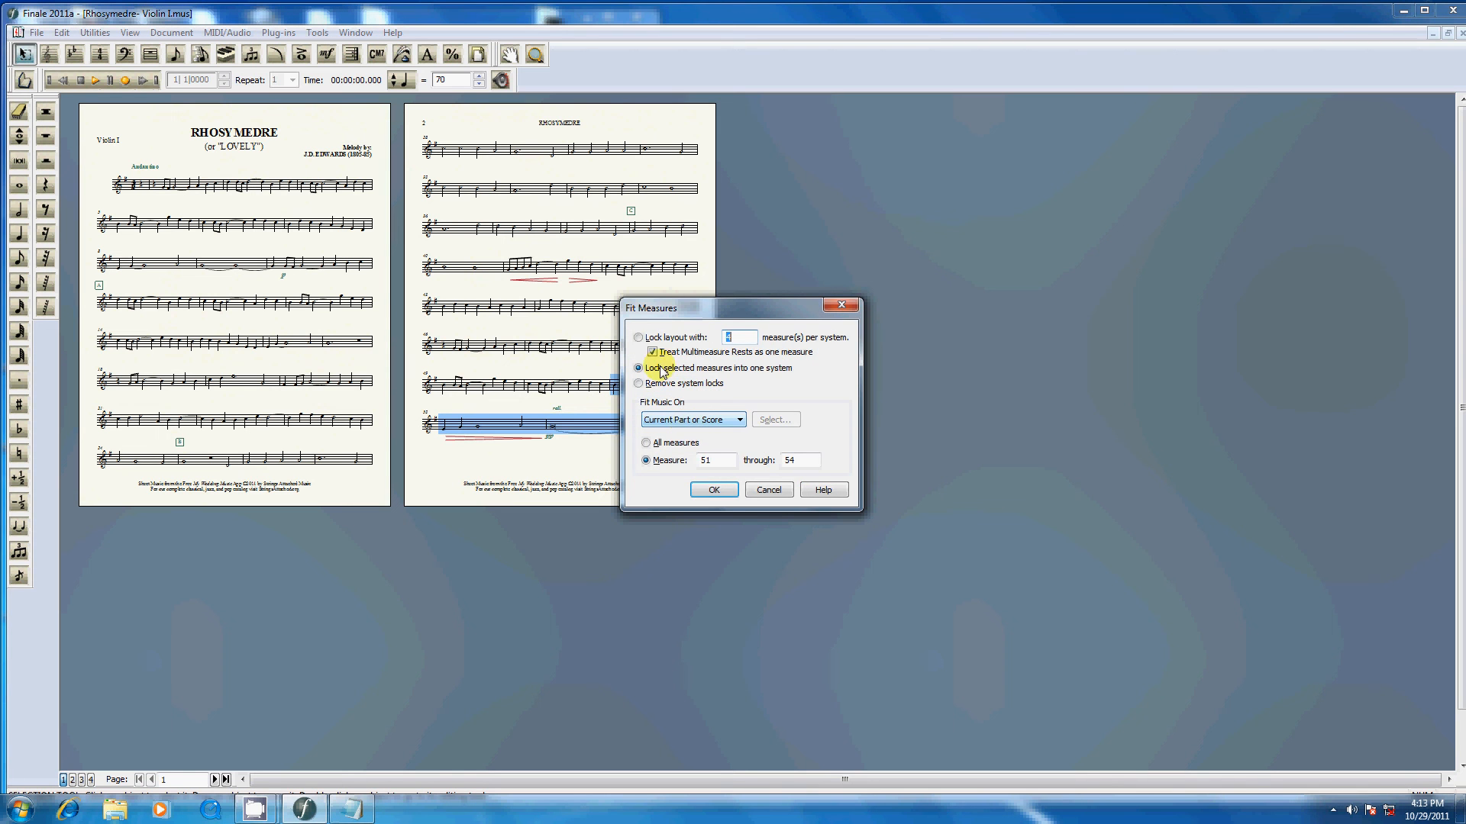
click(717, 491)
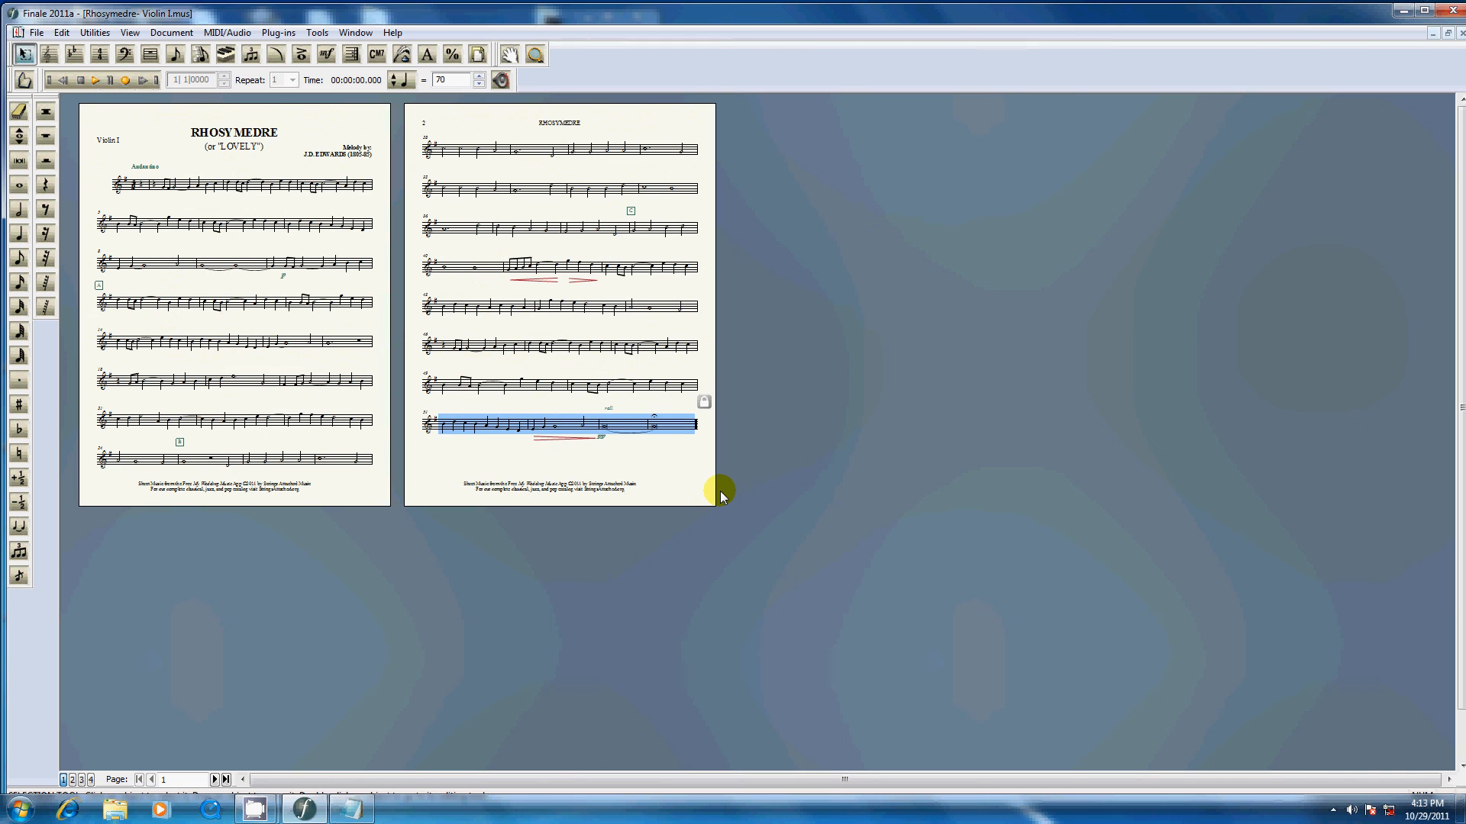
key(Up)
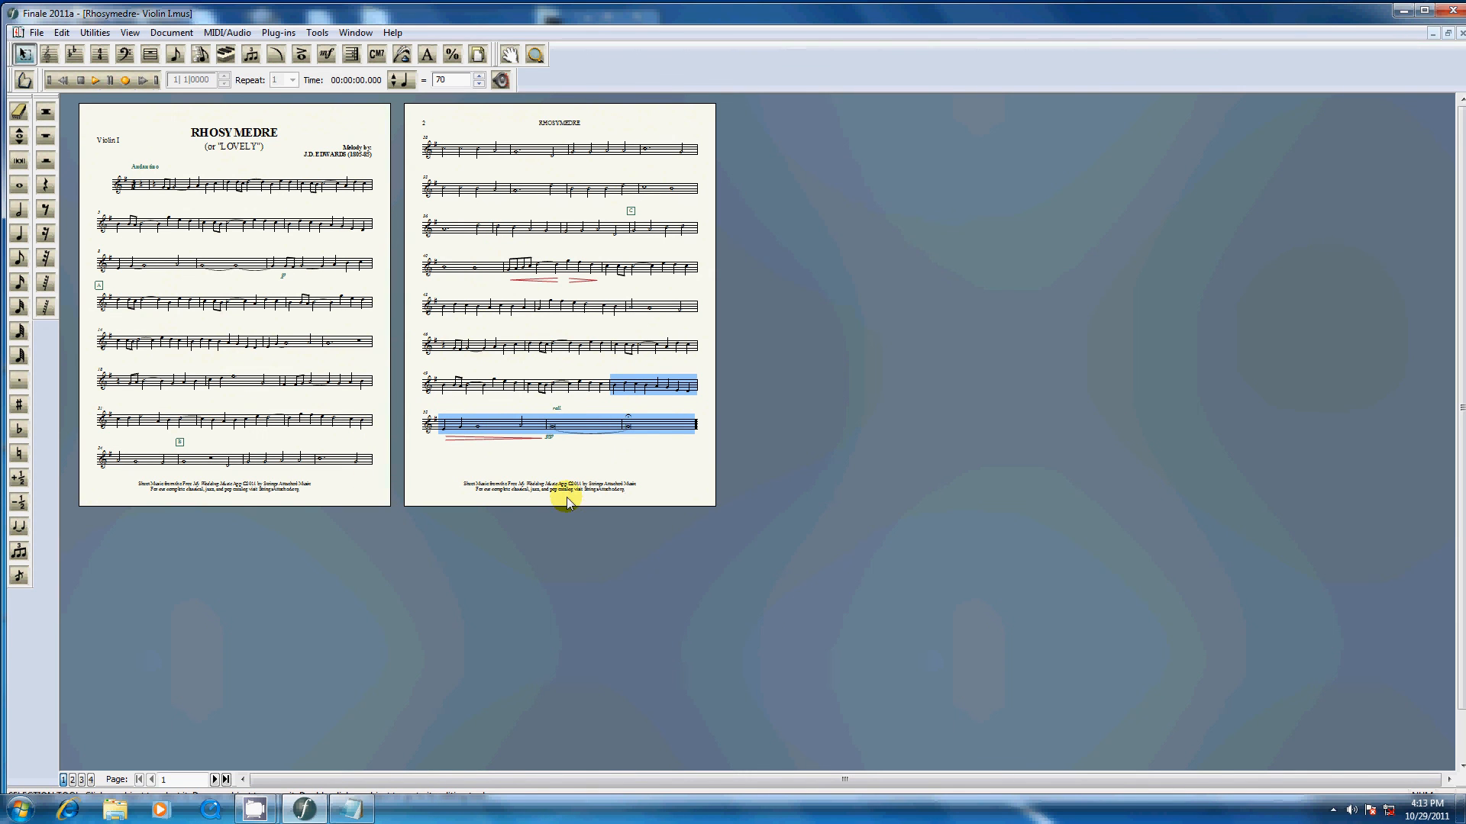
Step: Save the part as "Rhosymedre- Violin I" in the Rhosymedre folder within "app sheet music"
click(36, 32)
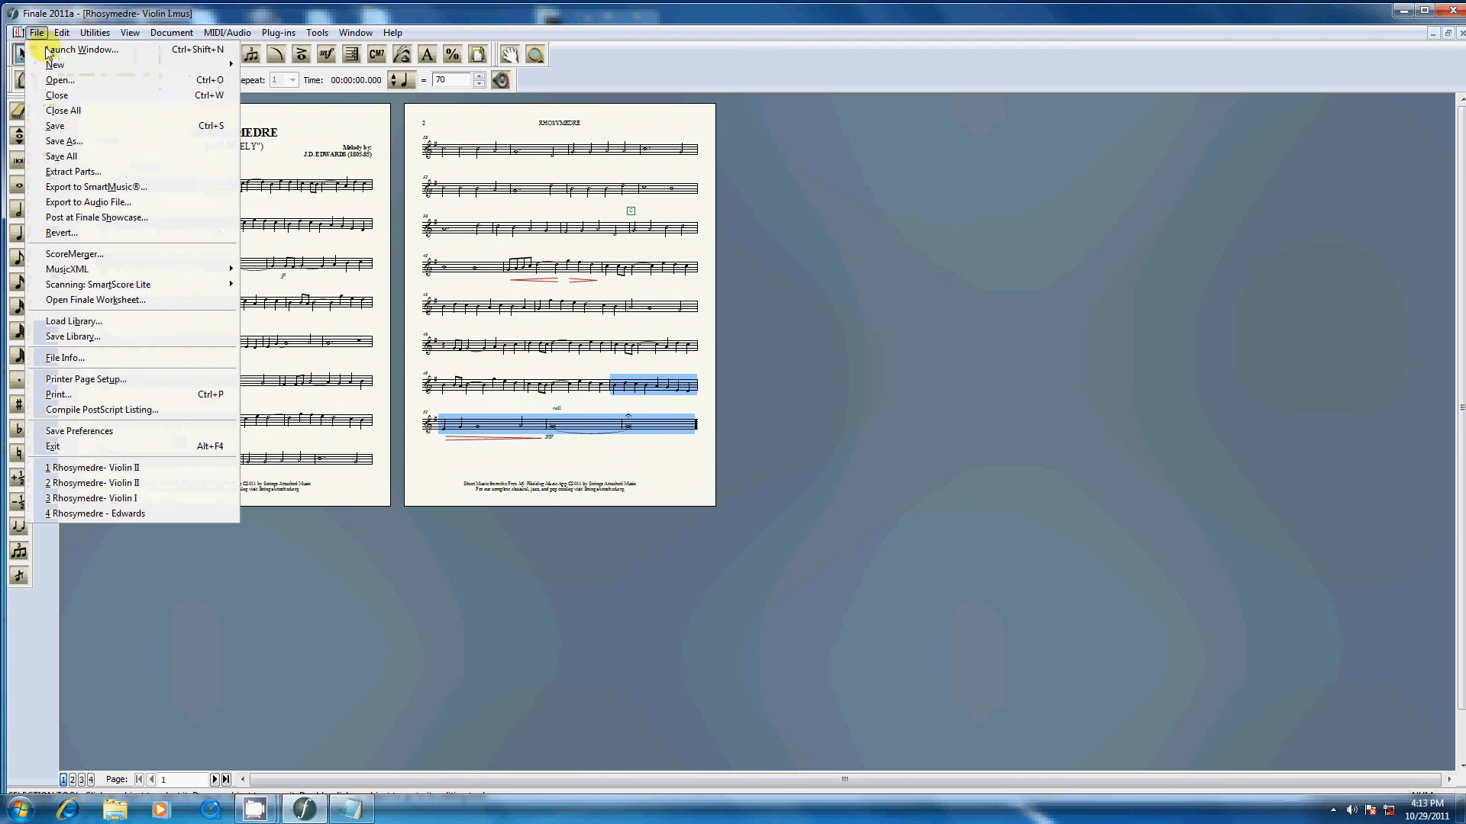
click(84, 145)
click(550, 172)
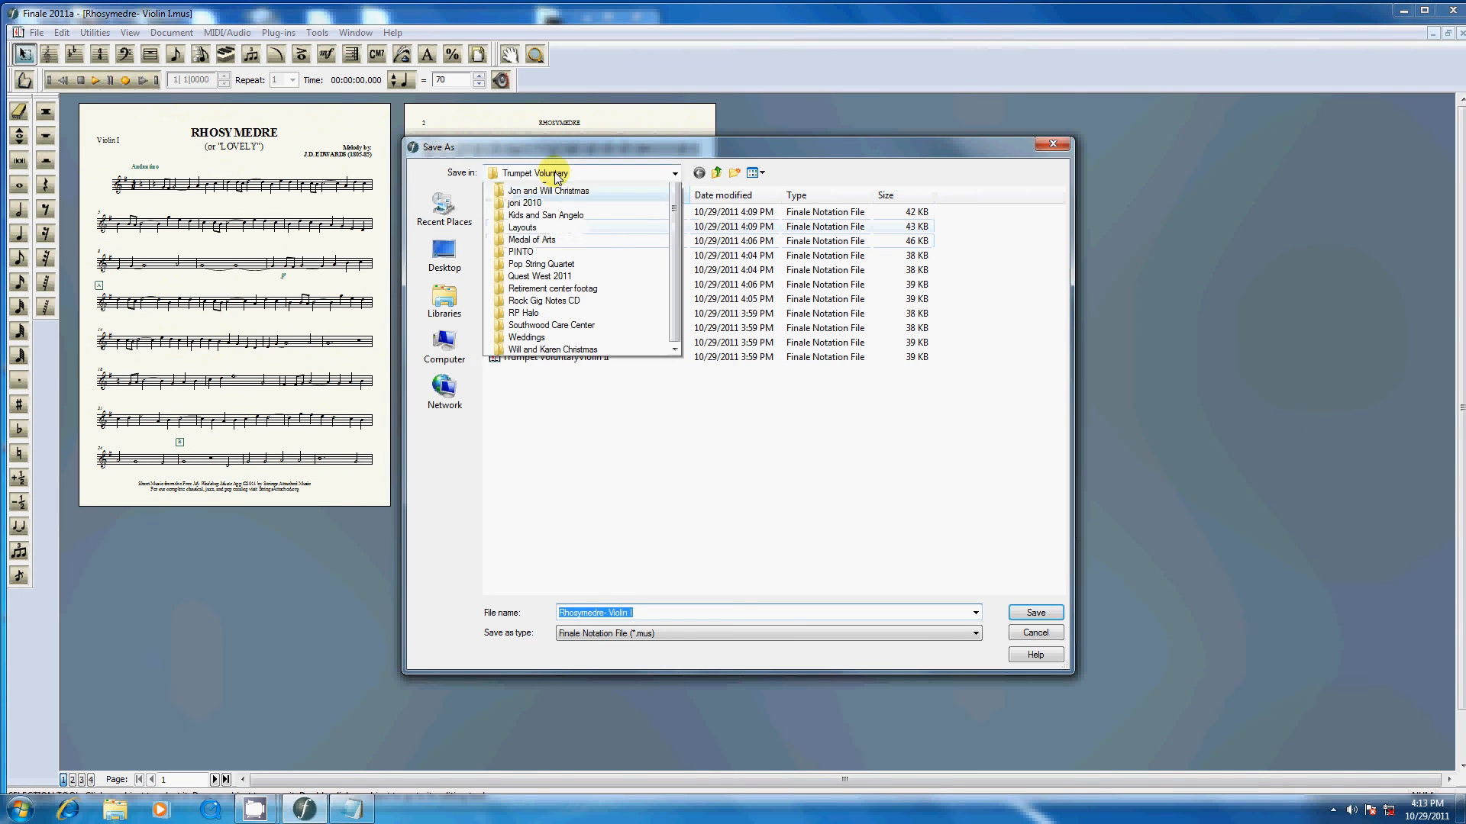
click(551, 226)
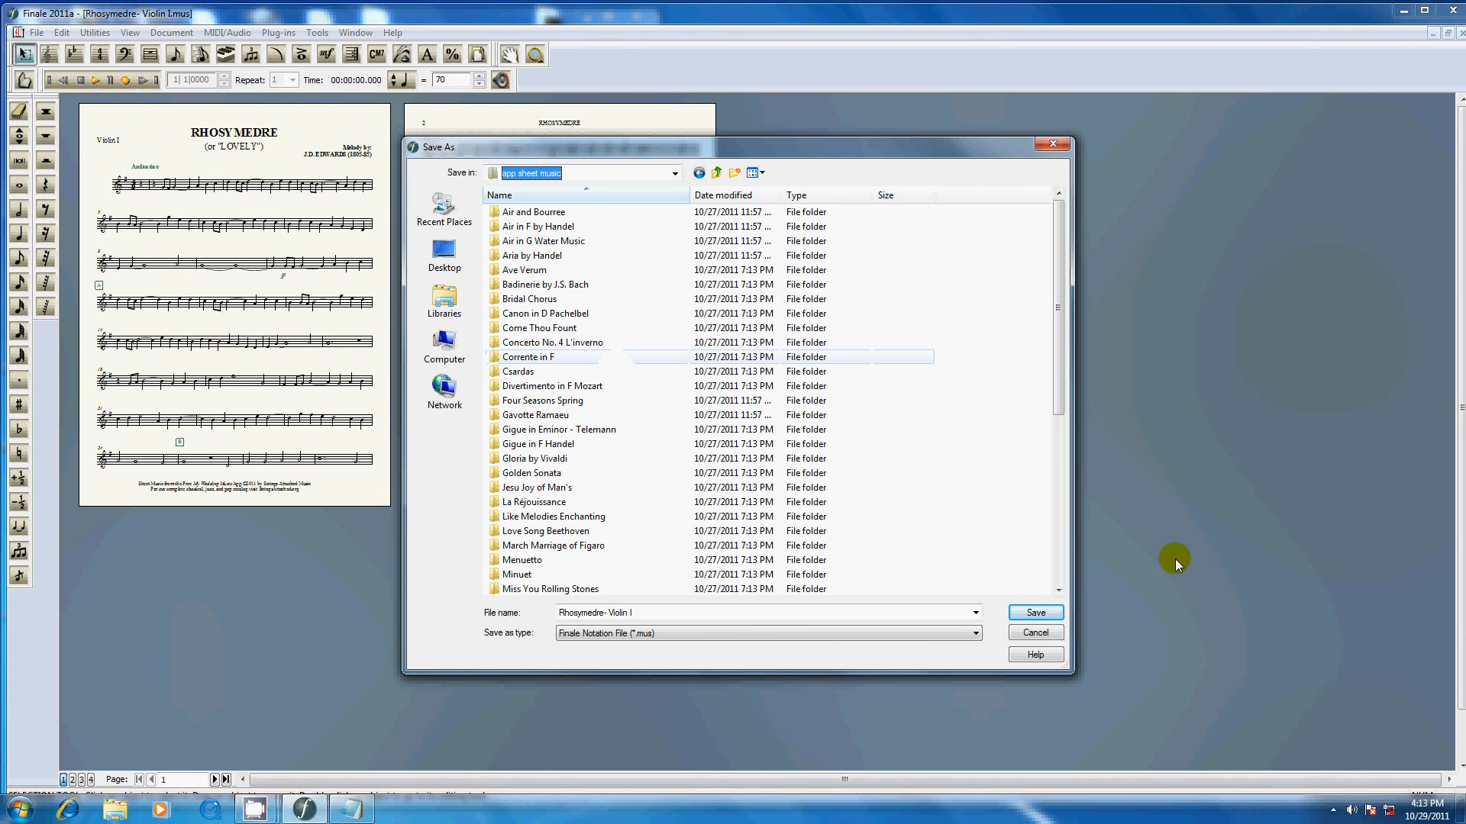
scroll(1065, 579, down, 7)
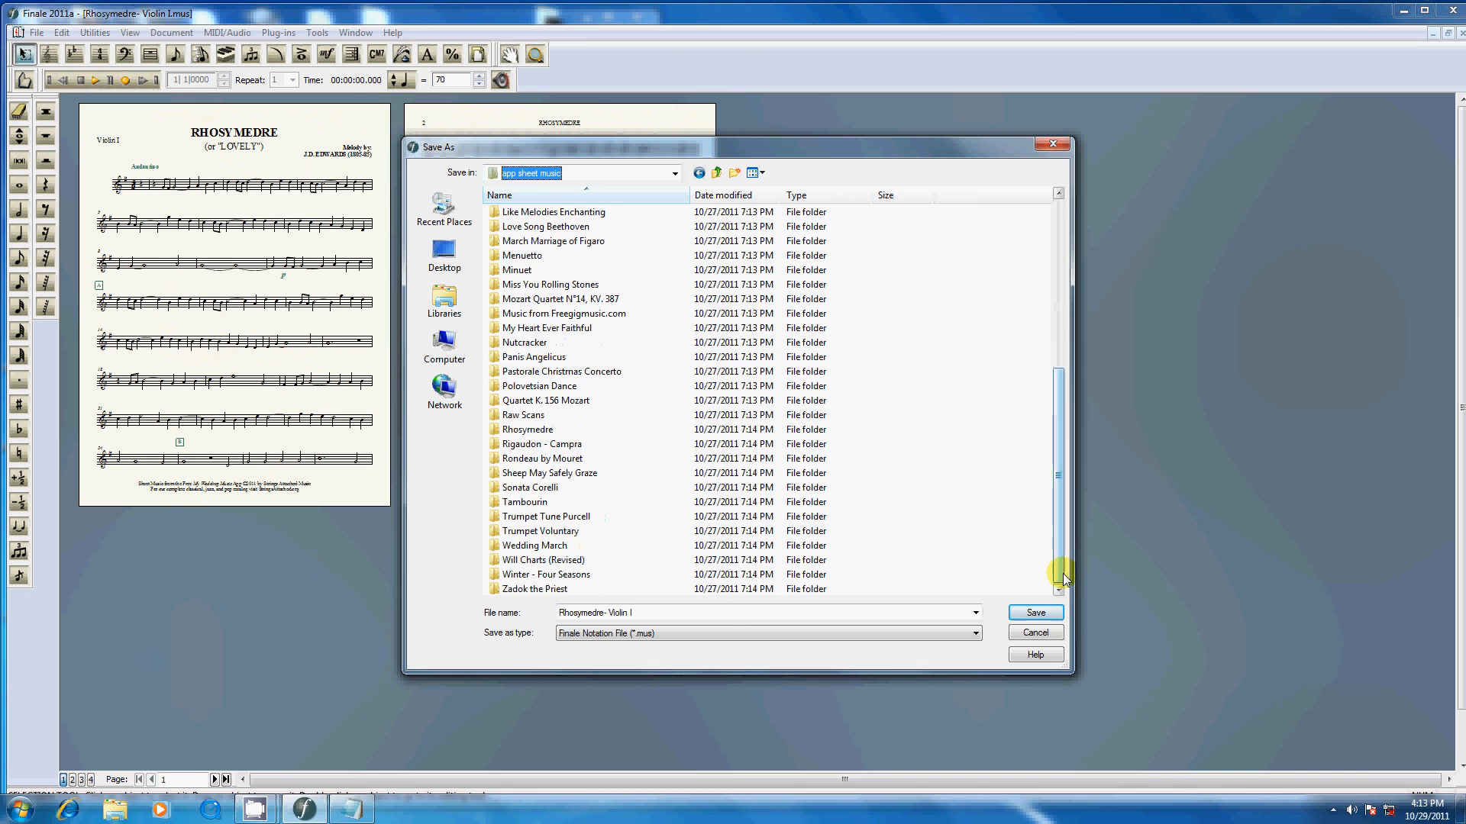
double_click(534, 429)
click(1036, 613)
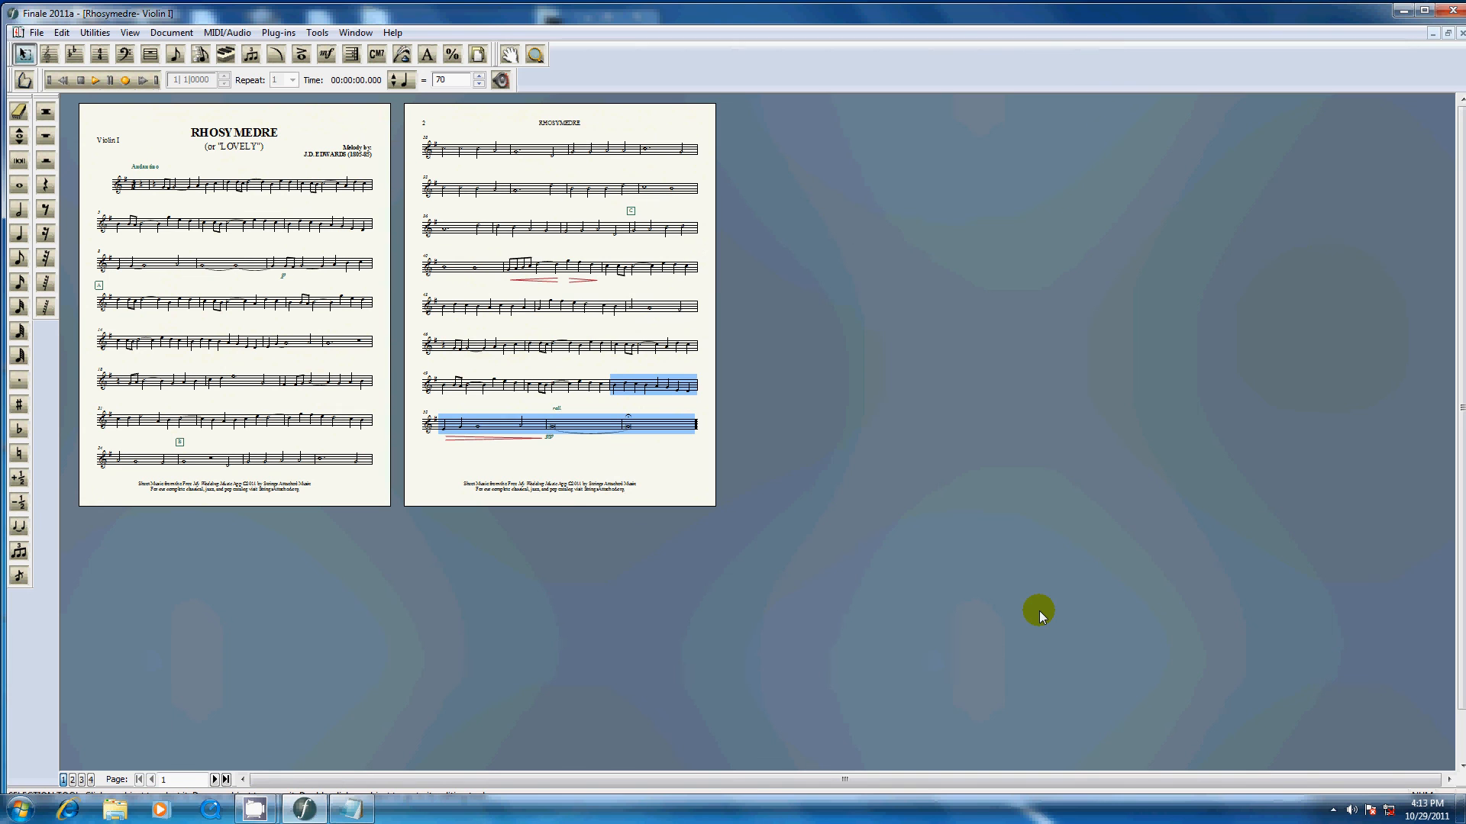
Step: Print the Violin I part to a PDF named "Rhosymedre- Violin I" in the Rhosymedre folder, and close the part with its changes saved
key(ctrl+p)
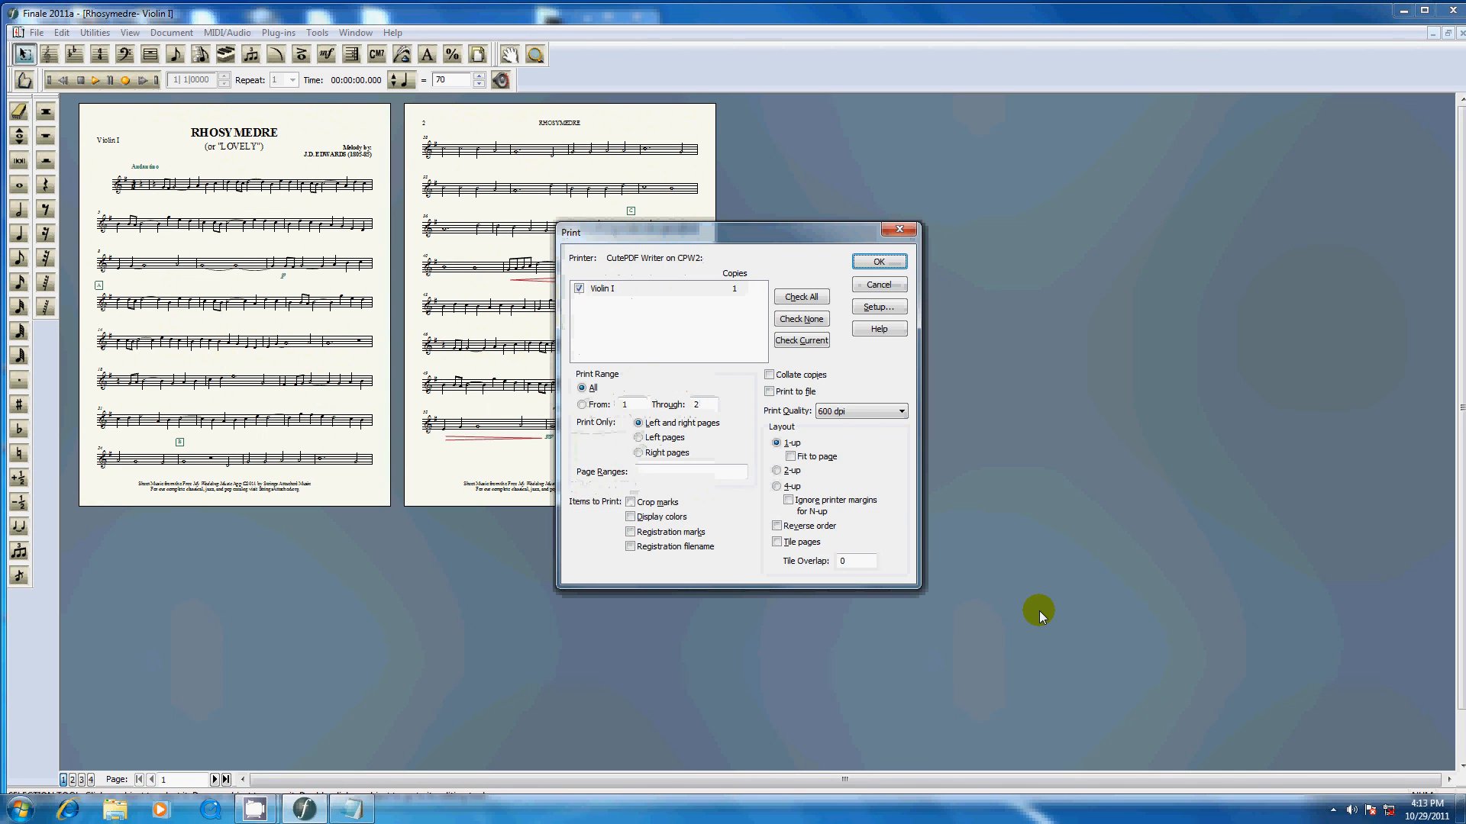
click(878, 262)
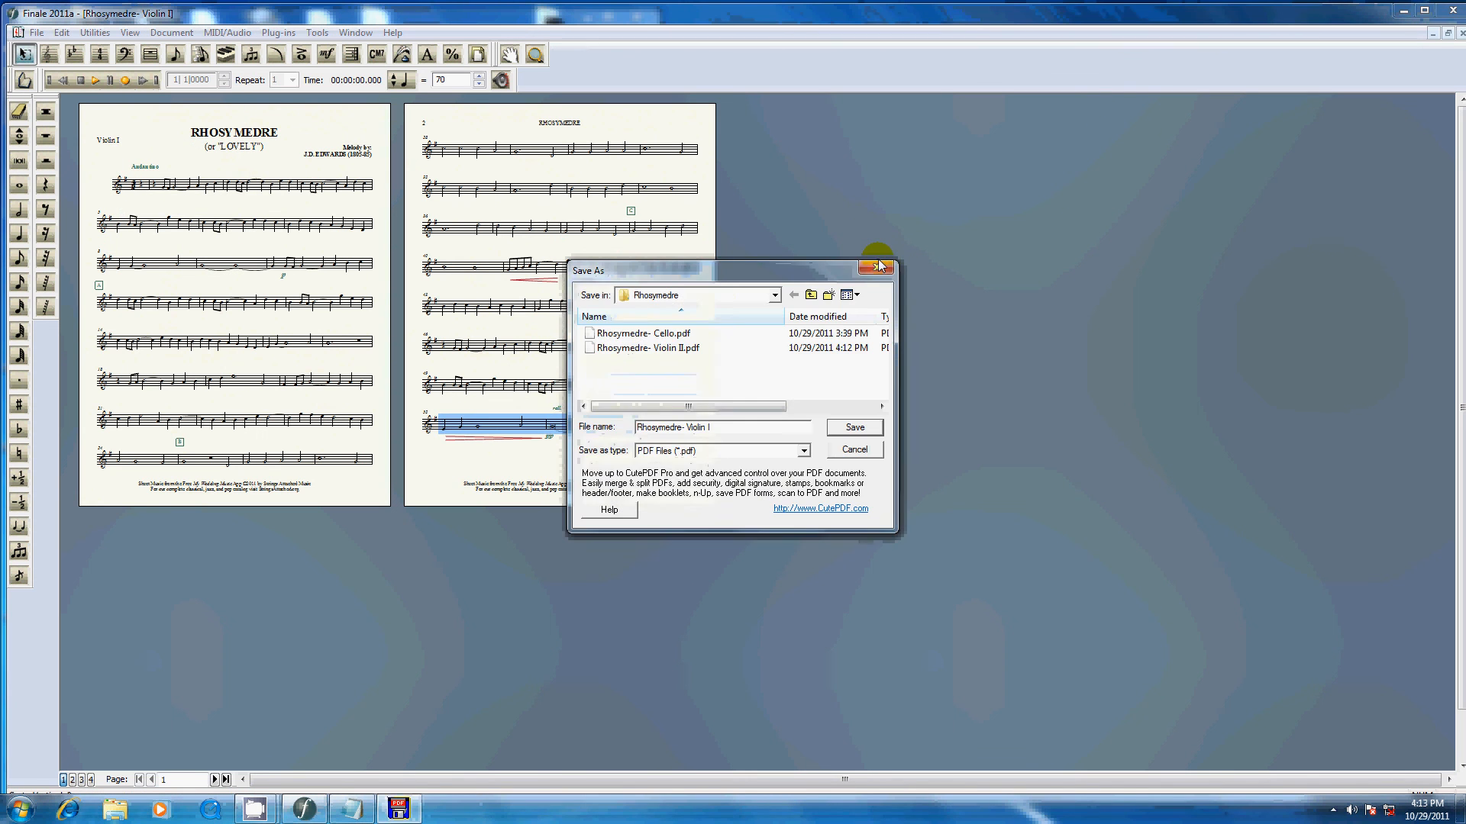
click(852, 428)
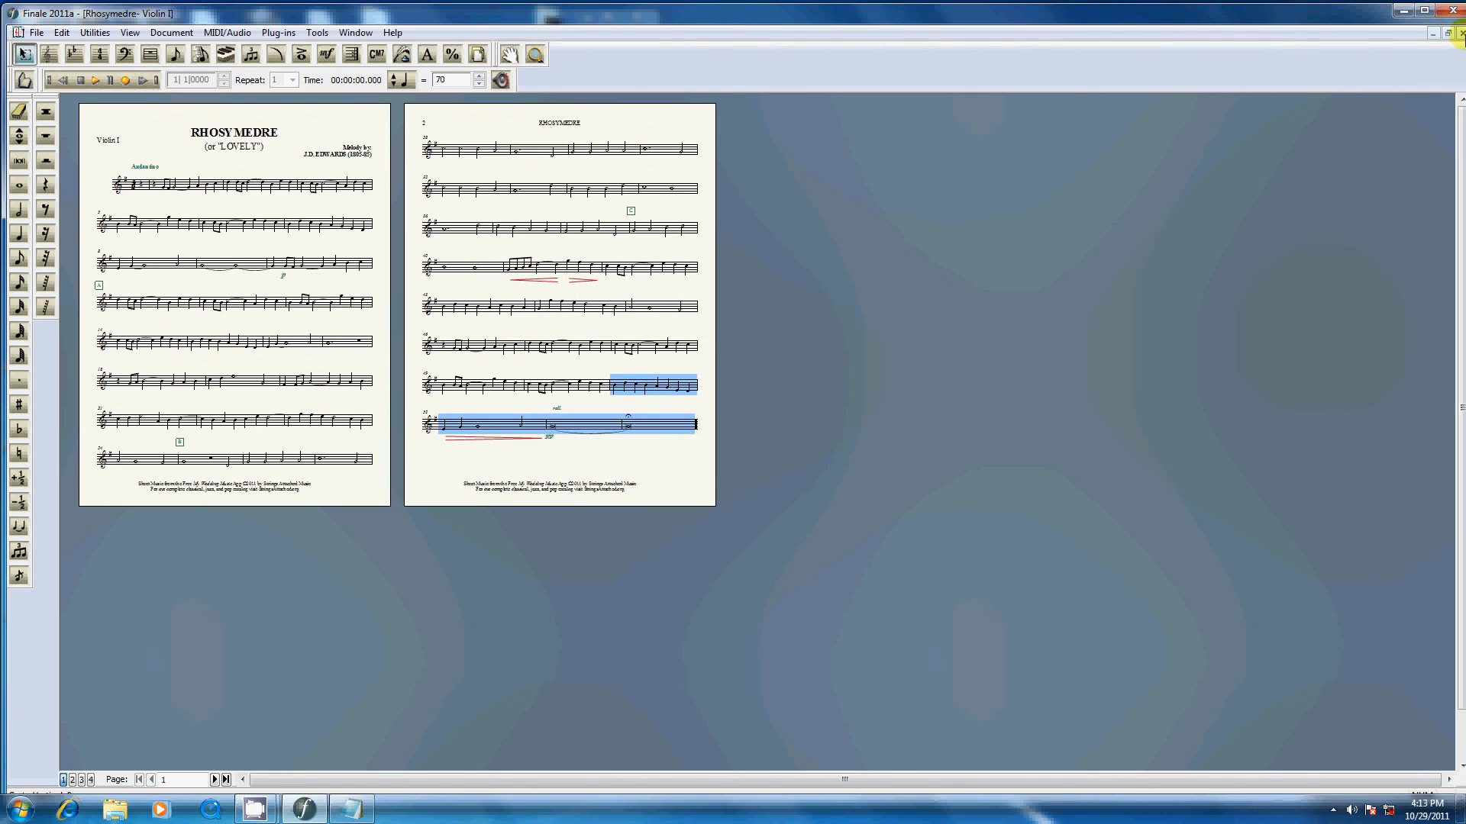
click(1460, 33)
click(678, 448)
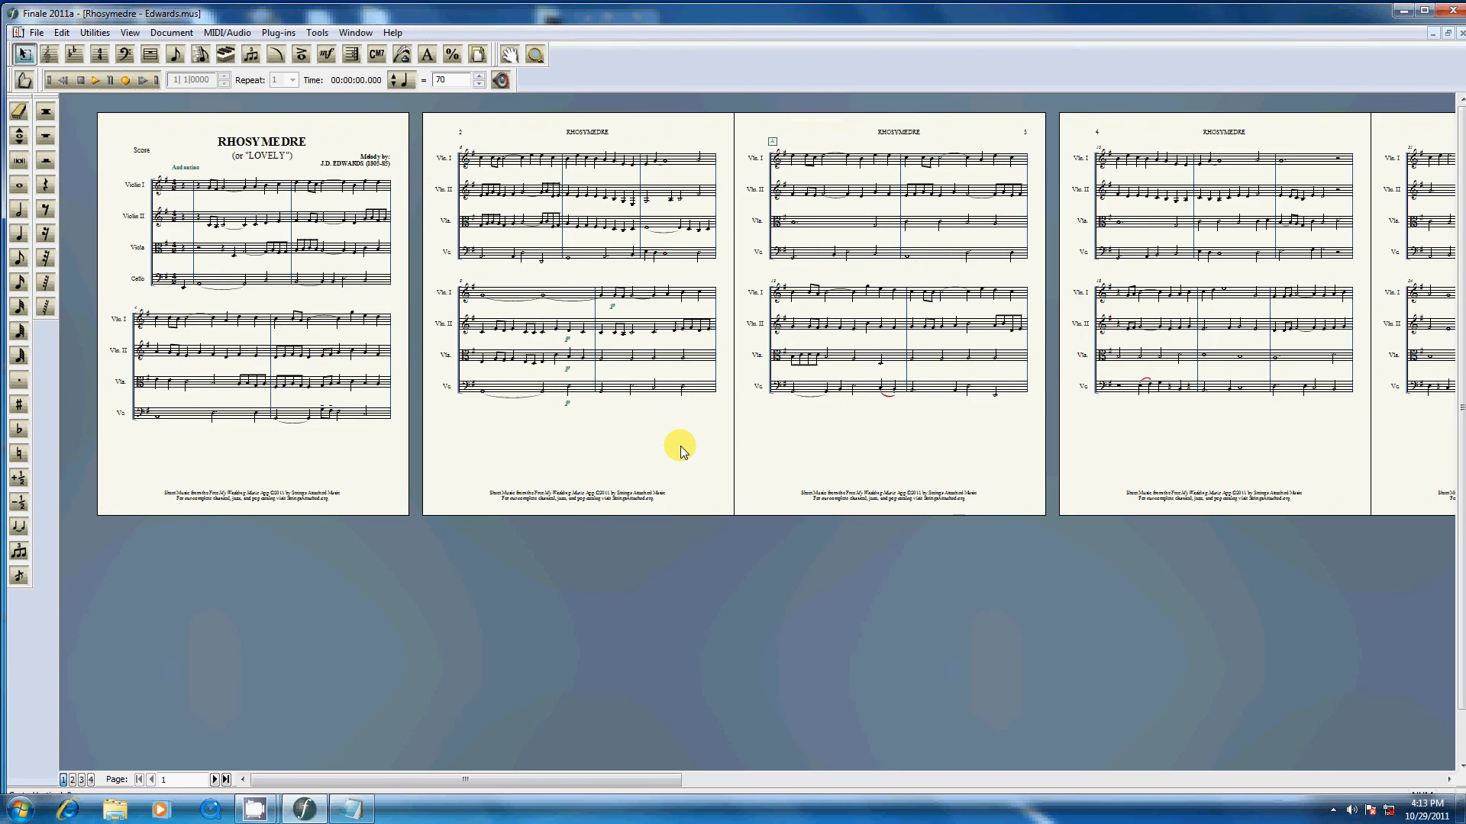
Step: Open the "Rhosymedre- Viola" part from the Rhosymedre folder and set its zoom to 60%
key(ctrl+o)
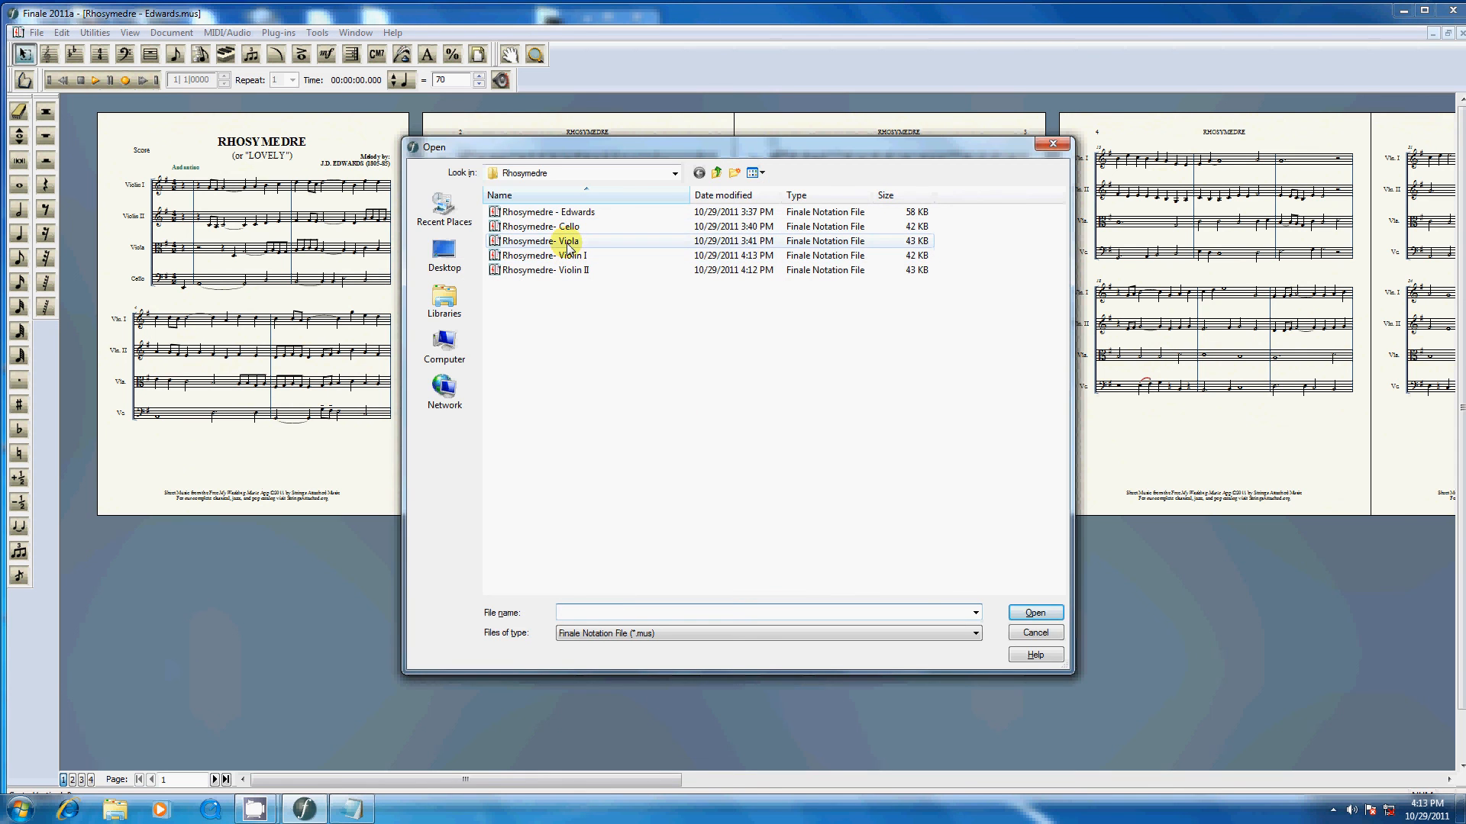
double_click(569, 243)
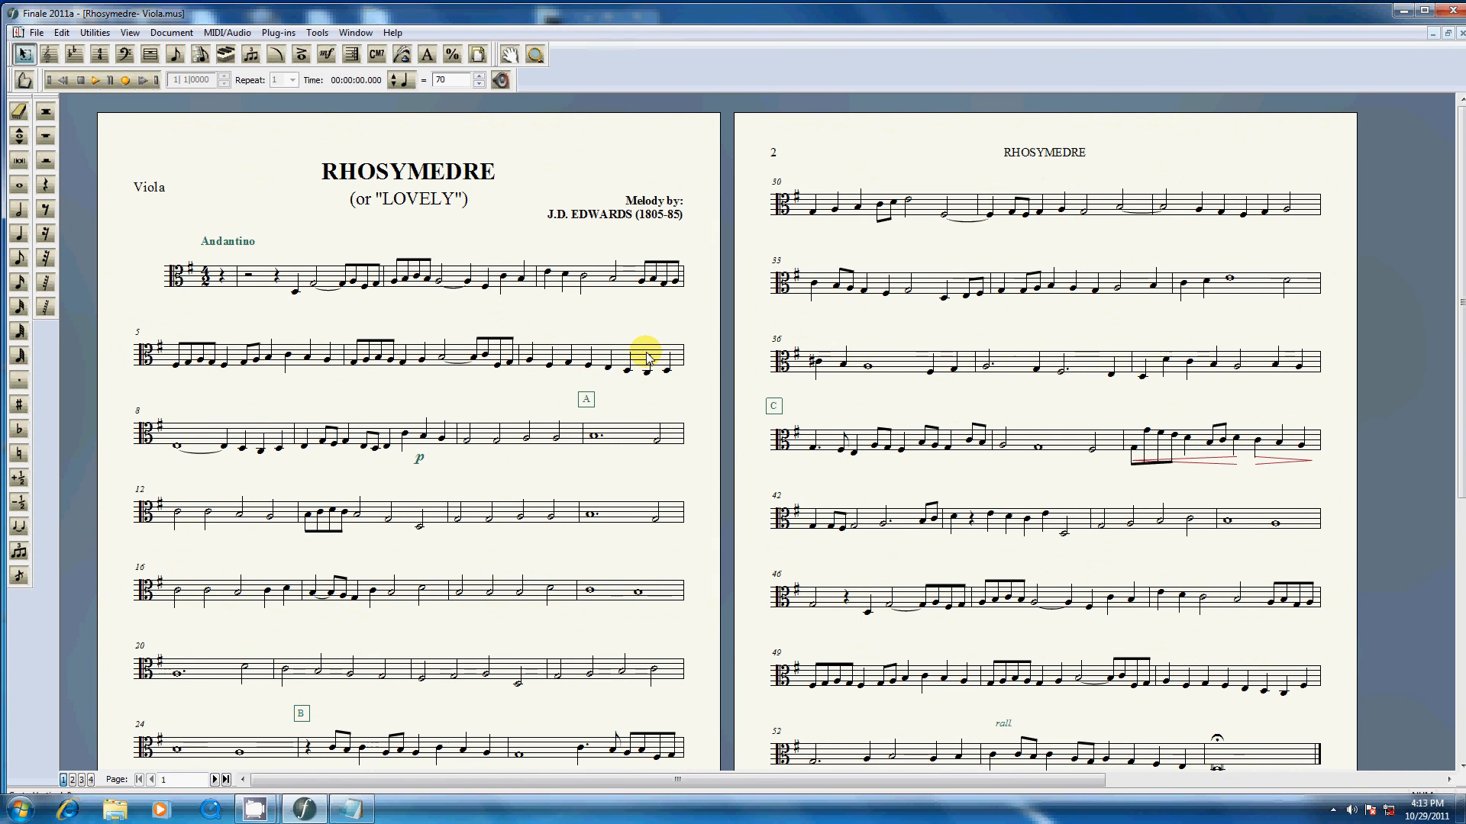
key(ctrl+0)
text(60)
key(Return)
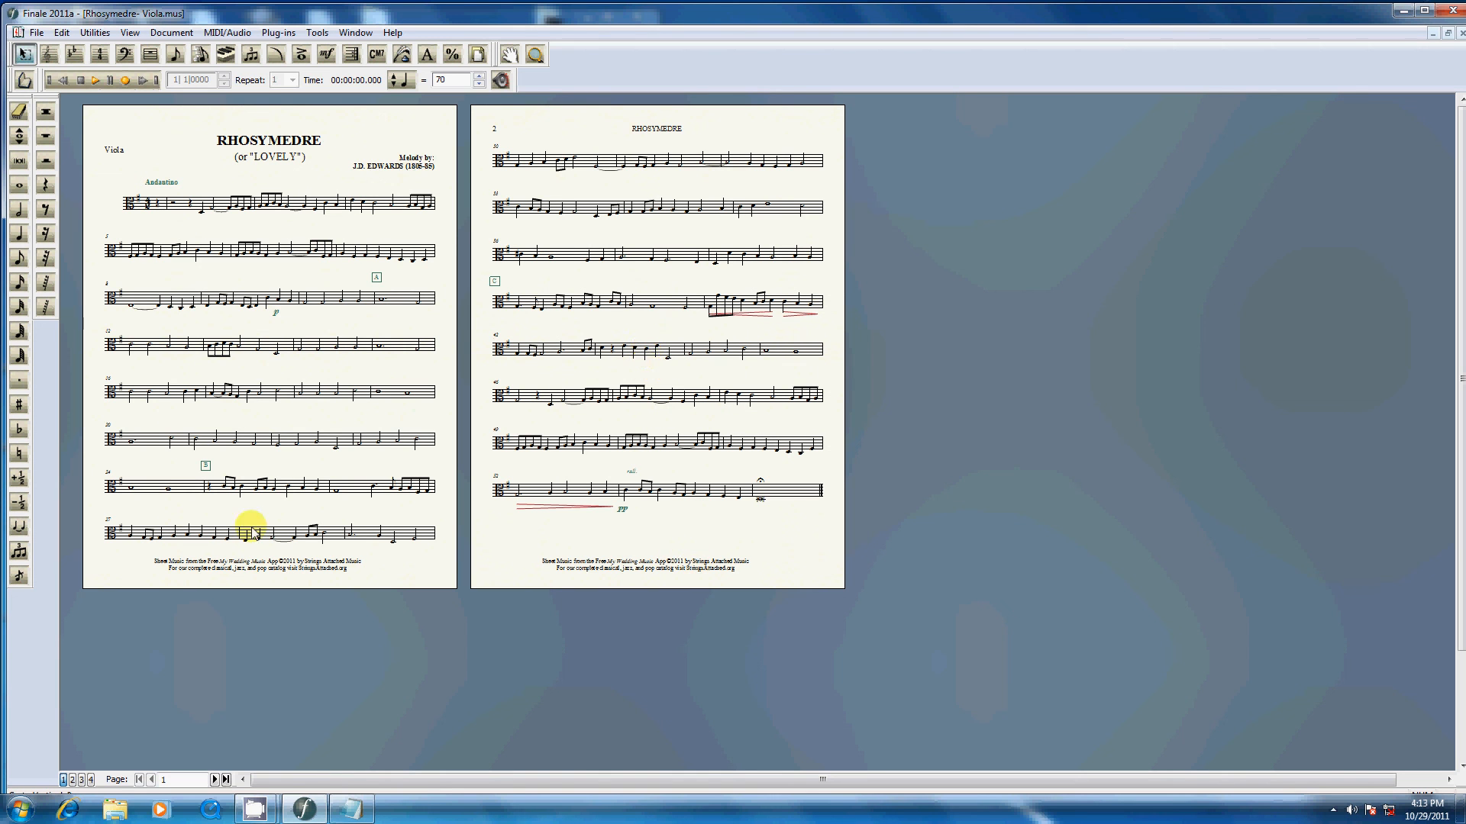
Step: Print the Viola part to a PDF named "Rhosymedre- Viola" in the Rhosymedre folder, and close the part with its changes saved
key(ctrl+p)
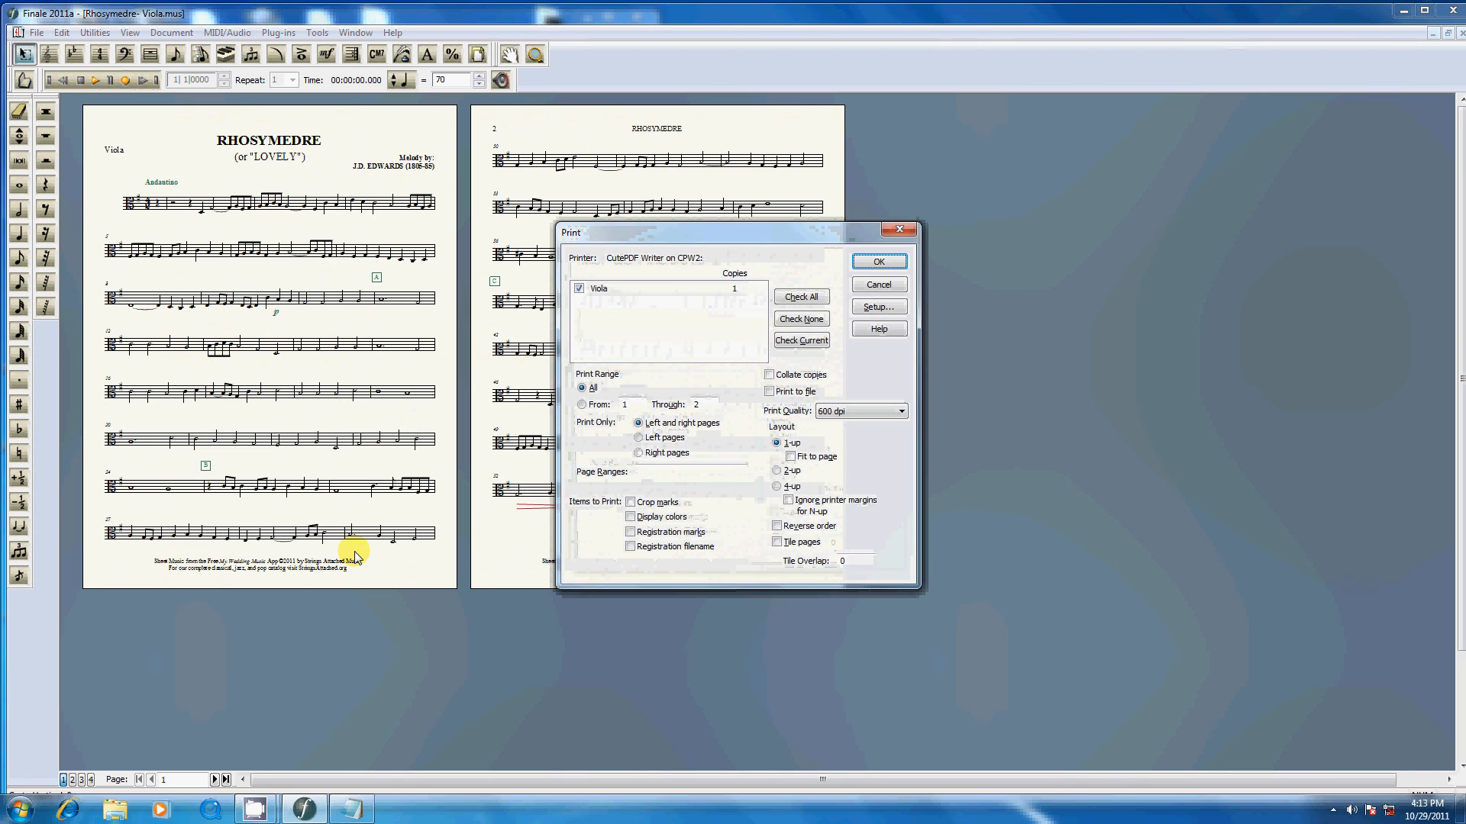
key(Return)
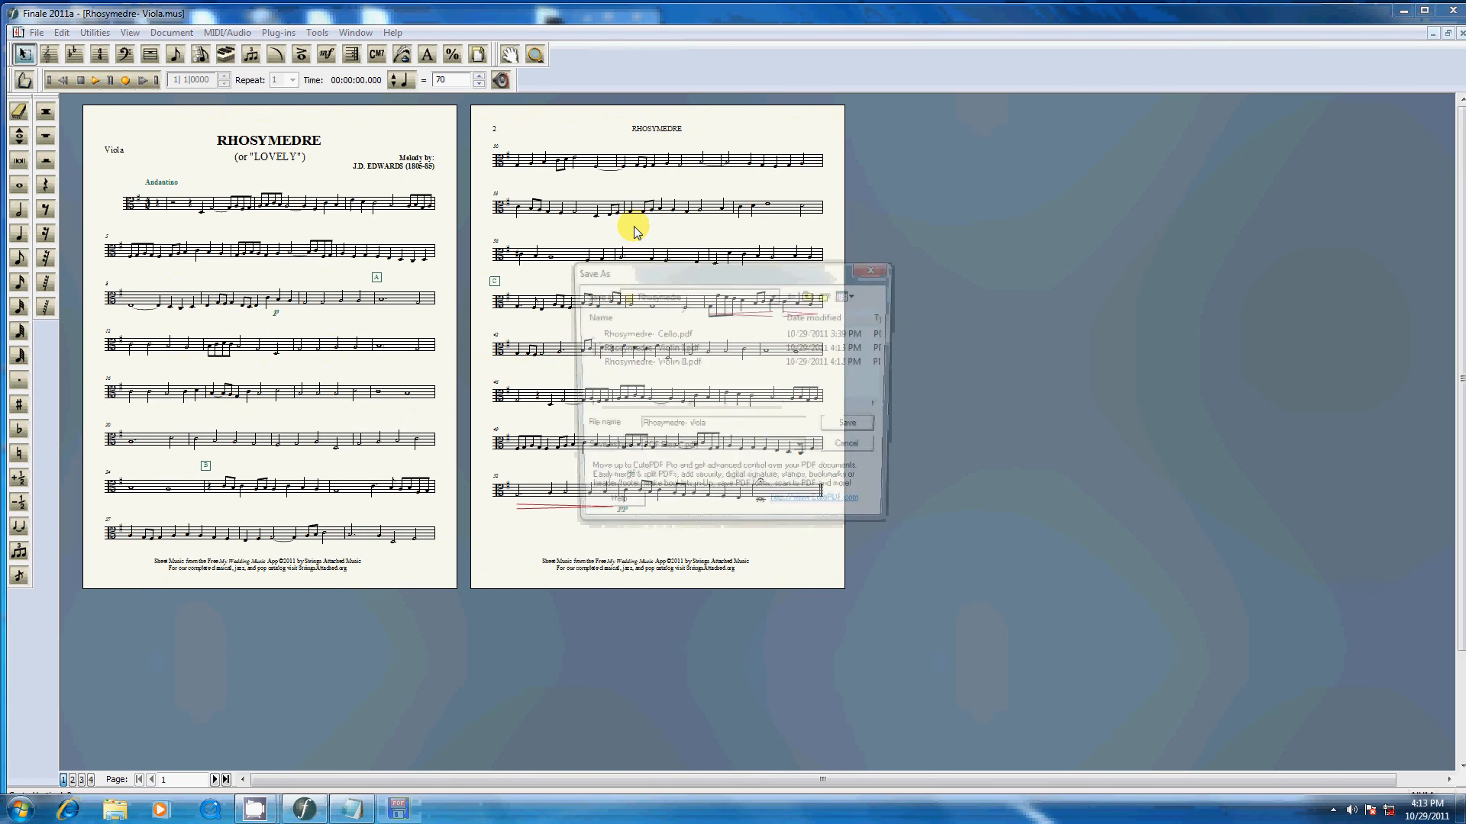
click(846, 423)
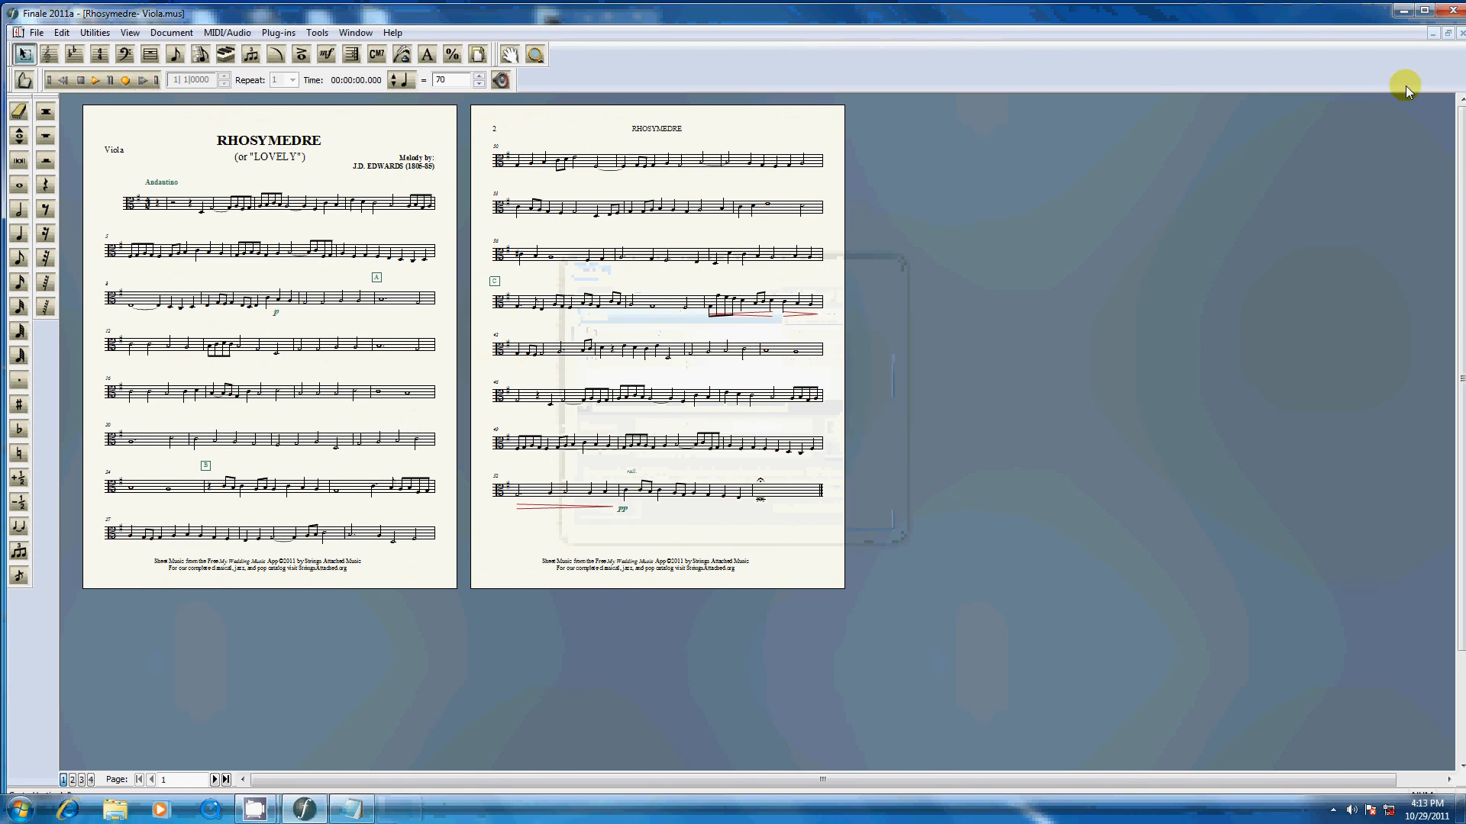
click(1460, 34)
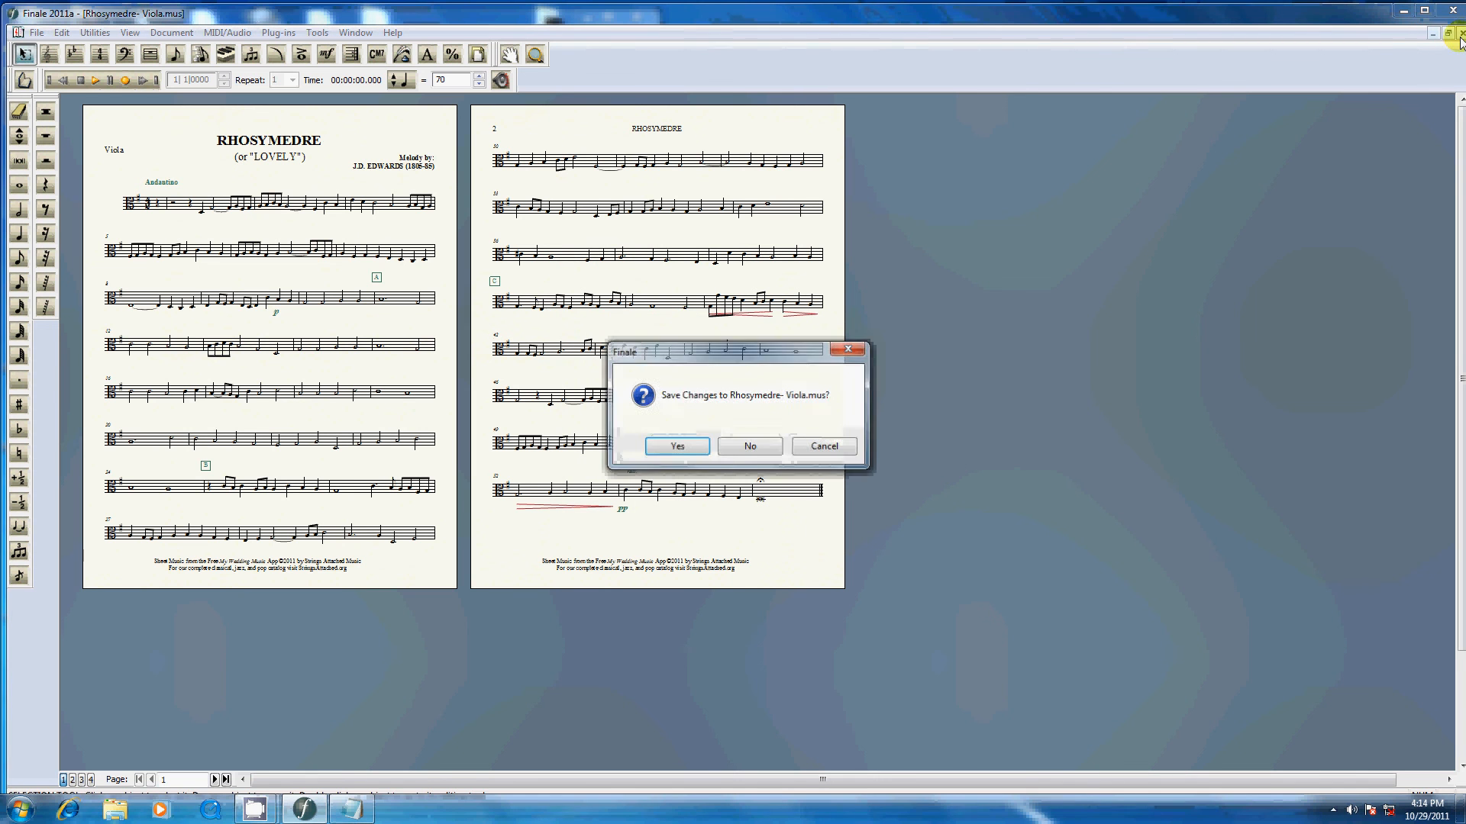
key(Return)
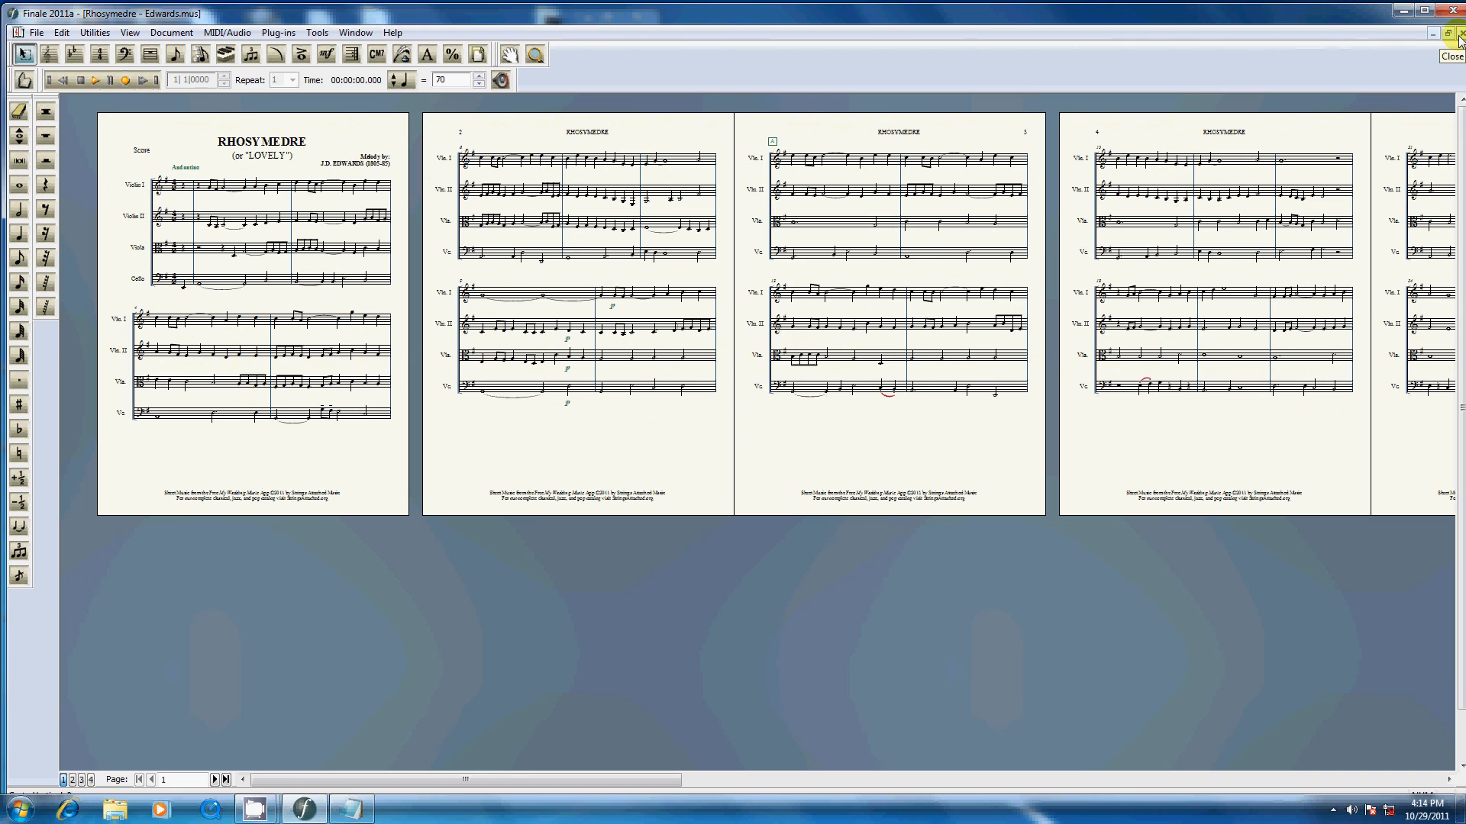
Step: Print the full score to a PDF named "Rhosymedre - Edwards Score" in the Rhosymedre folder
key(ctrl+p)
key(Return)
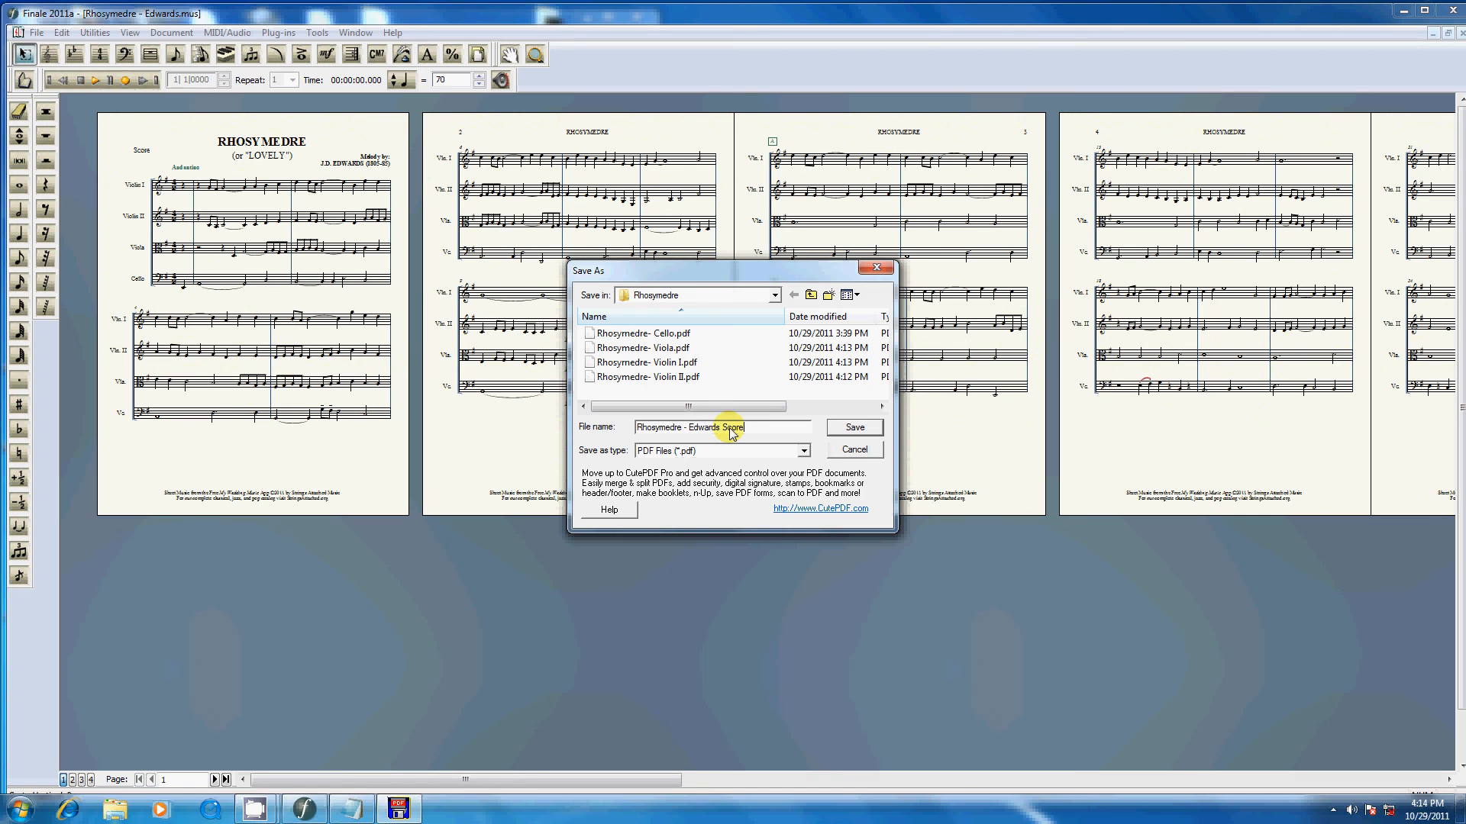
text(Score)
key(Return)
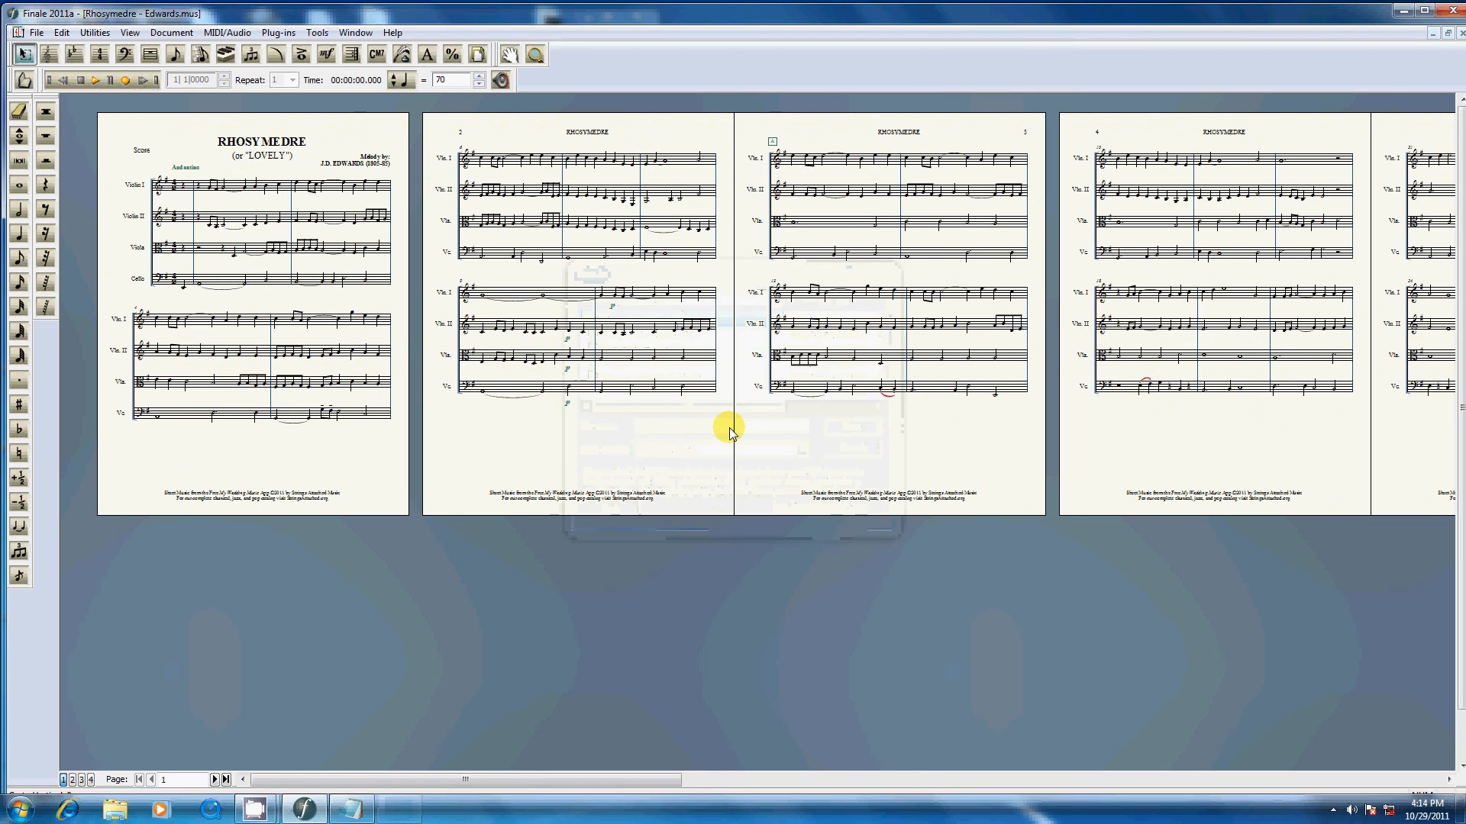
Step: Close the full score with its changes saved and minimize the program window
key(ctrl+w)
click(690, 449)
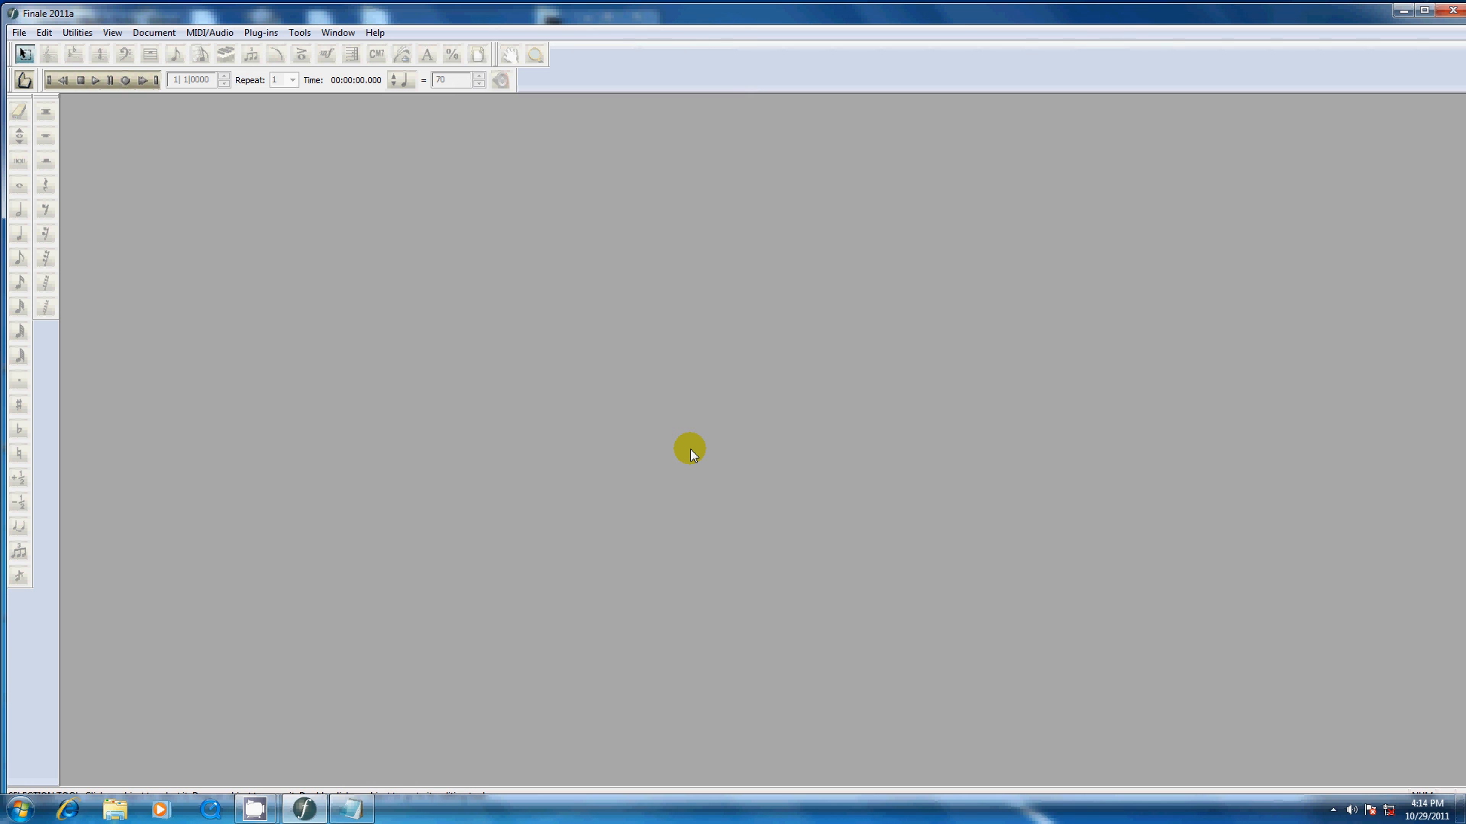
click(1405, 12)
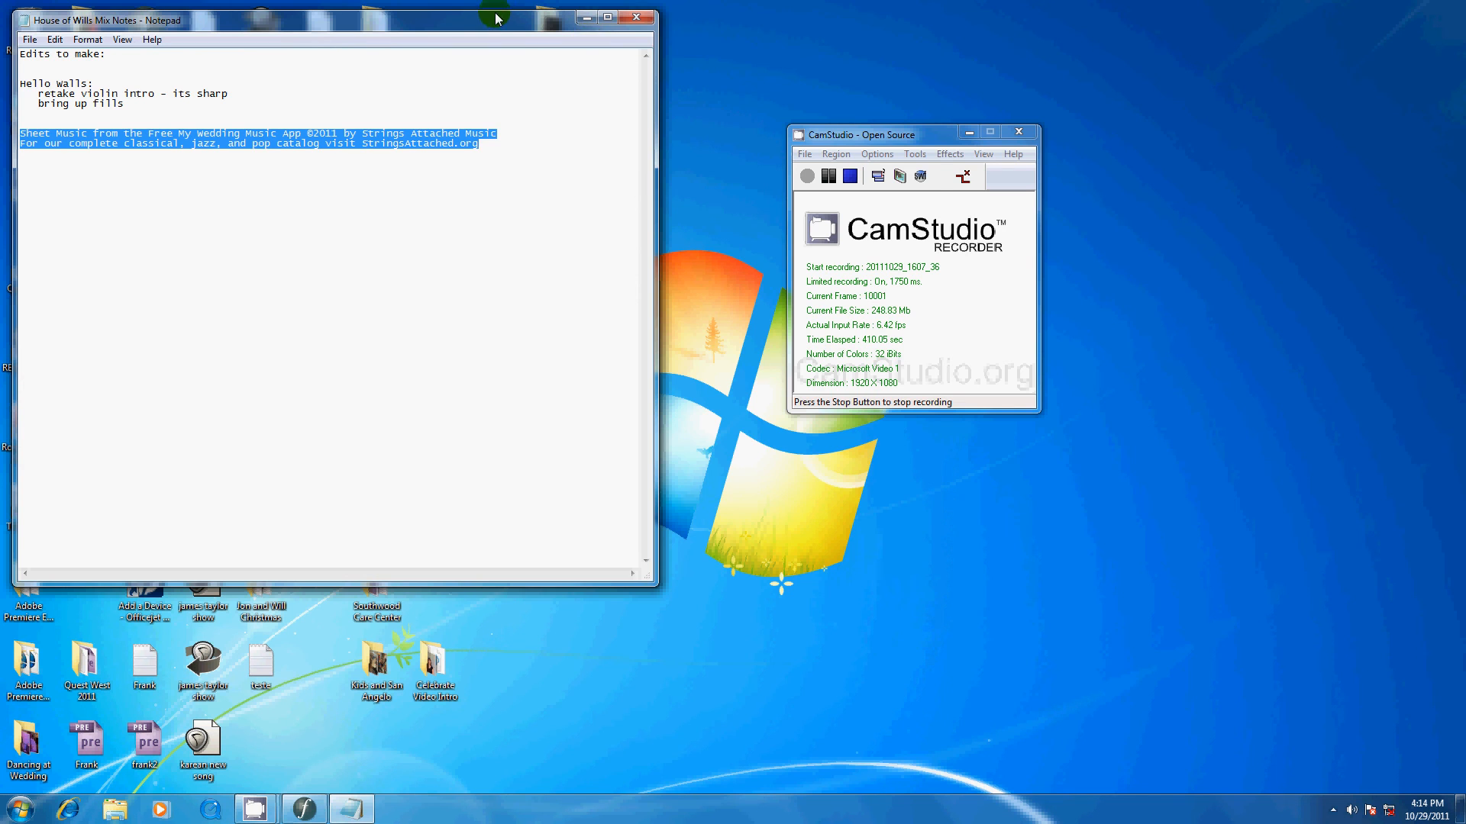